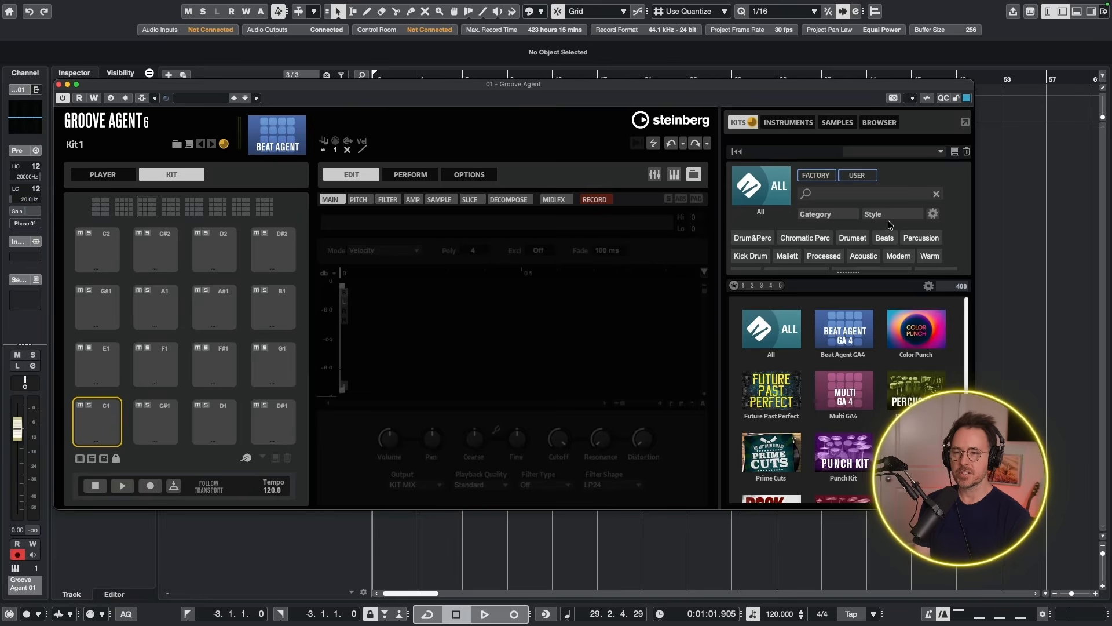
Step: Add an Agent Type filter to the kit browser, filter the kits by Beat Agent, and open the Color Punch library
{"action": "left_click", "coordinate": [933, 213]}
{"action": "left_click", "coordinate": [1009, 358]}
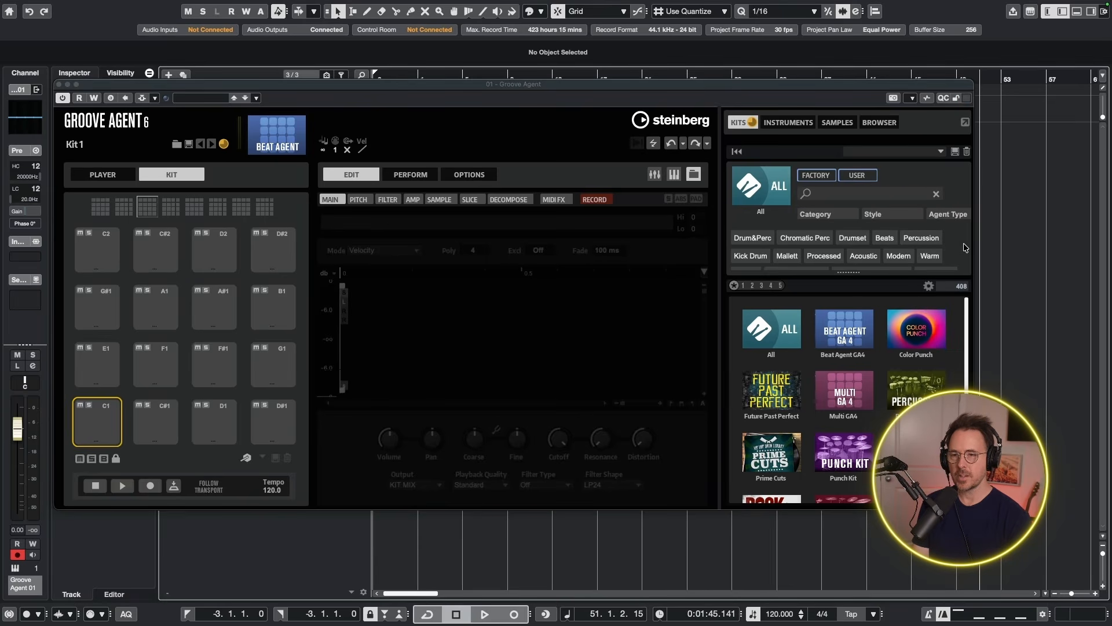
{"action": "left_click", "coordinate": [945, 217]}
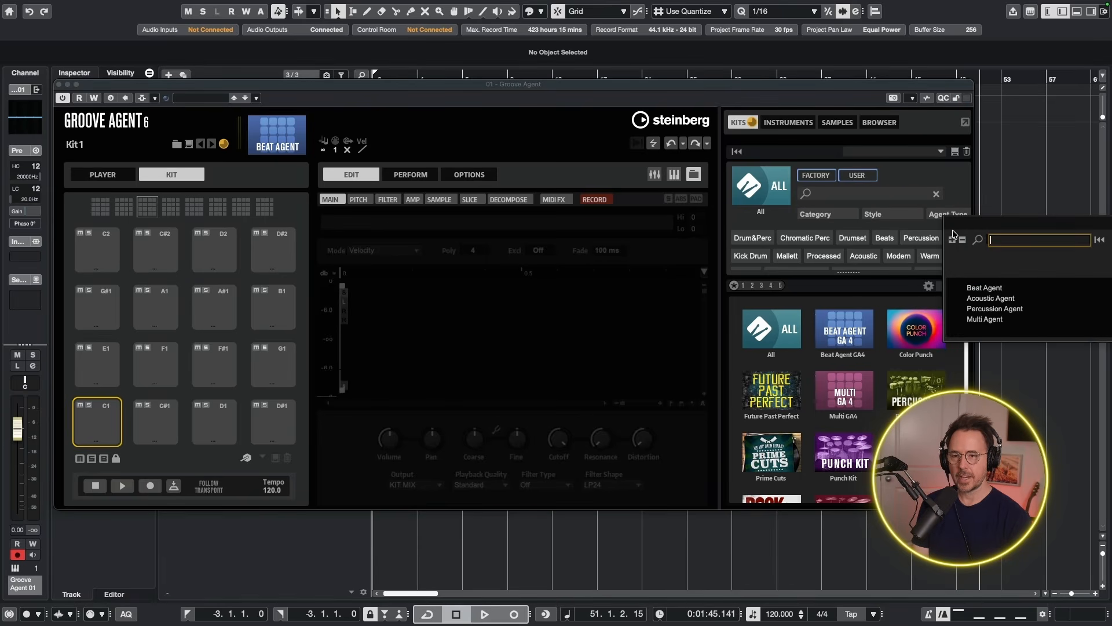
{"action": "left_click", "coordinate": [993, 290]}
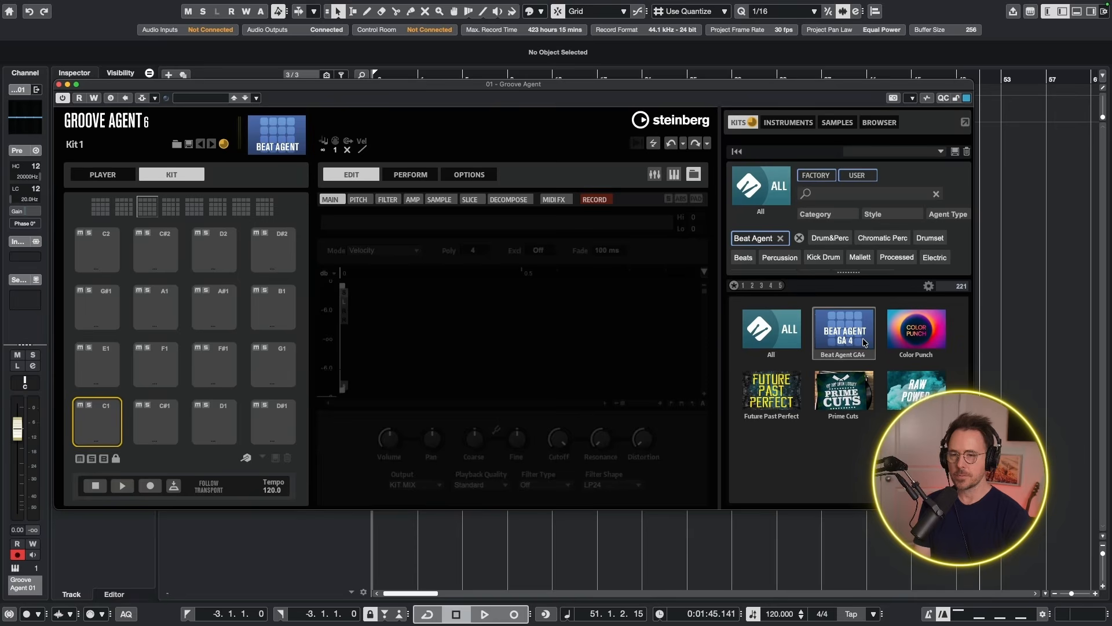
{"action": "left_click", "coordinate": [915, 342]}
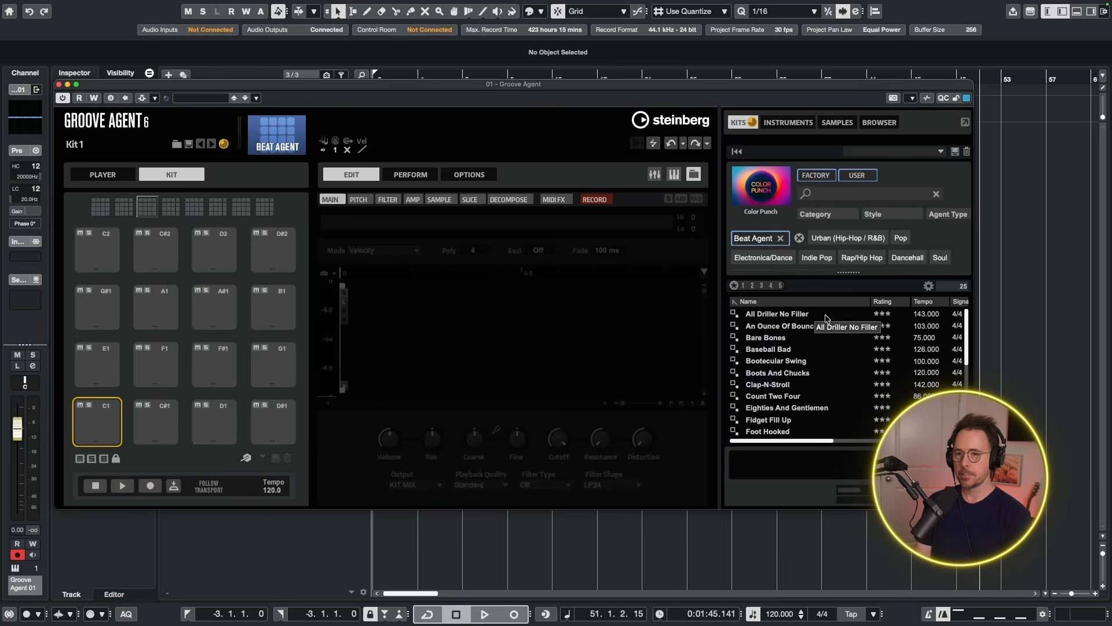
Step: Preview Color Punch kits including All Driller No Filler, Bootecular Swing and Boots And Chucks, and load the Baseball Bad kit
{"action": "left_click", "coordinate": [803, 313]}
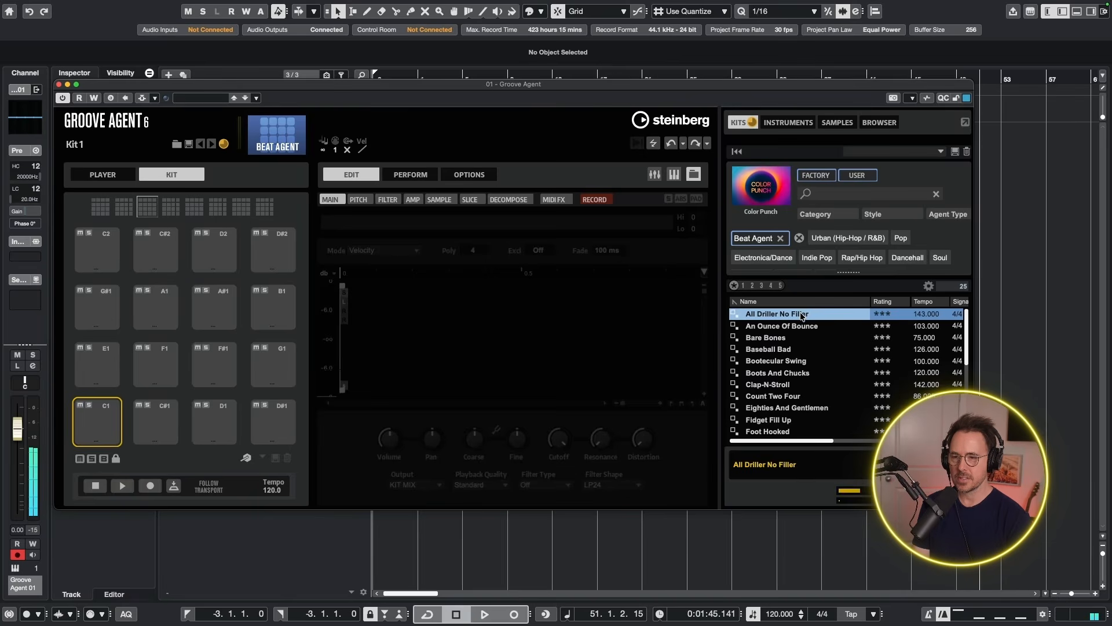
{"action": "key", "text": "Down"}
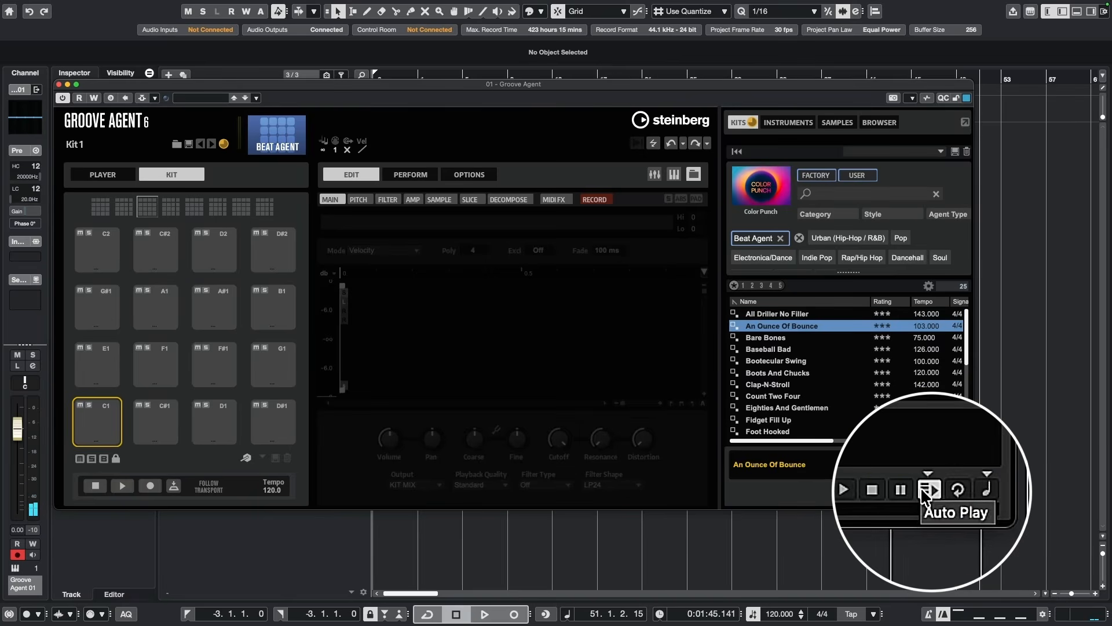
{"action": "key", "text": "Up"}
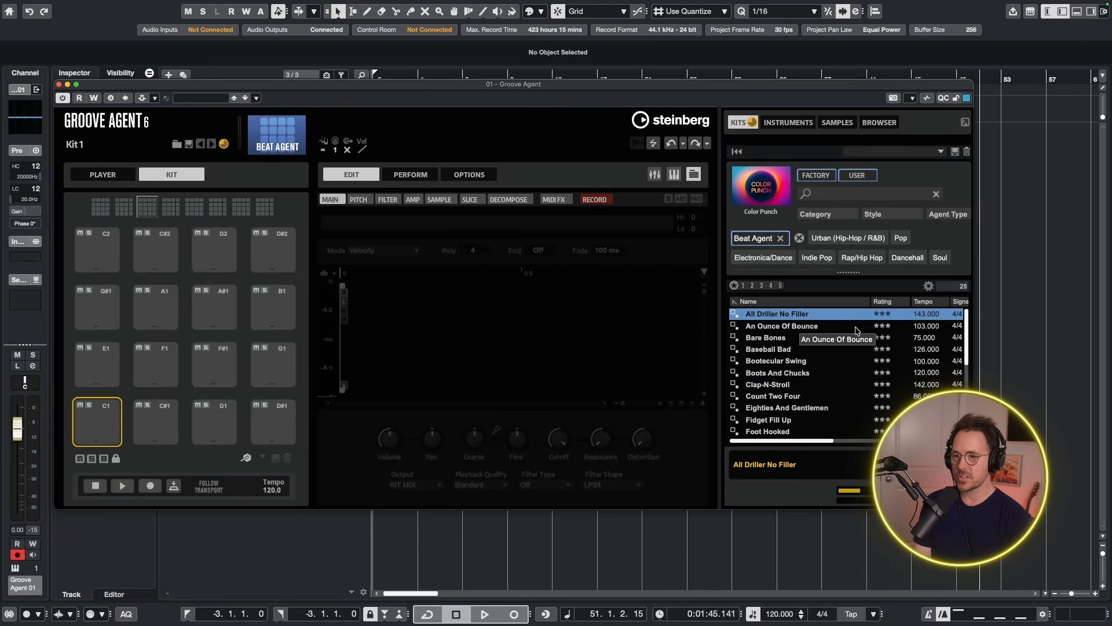
{"action": "left_click", "coordinate": [795, 361]}
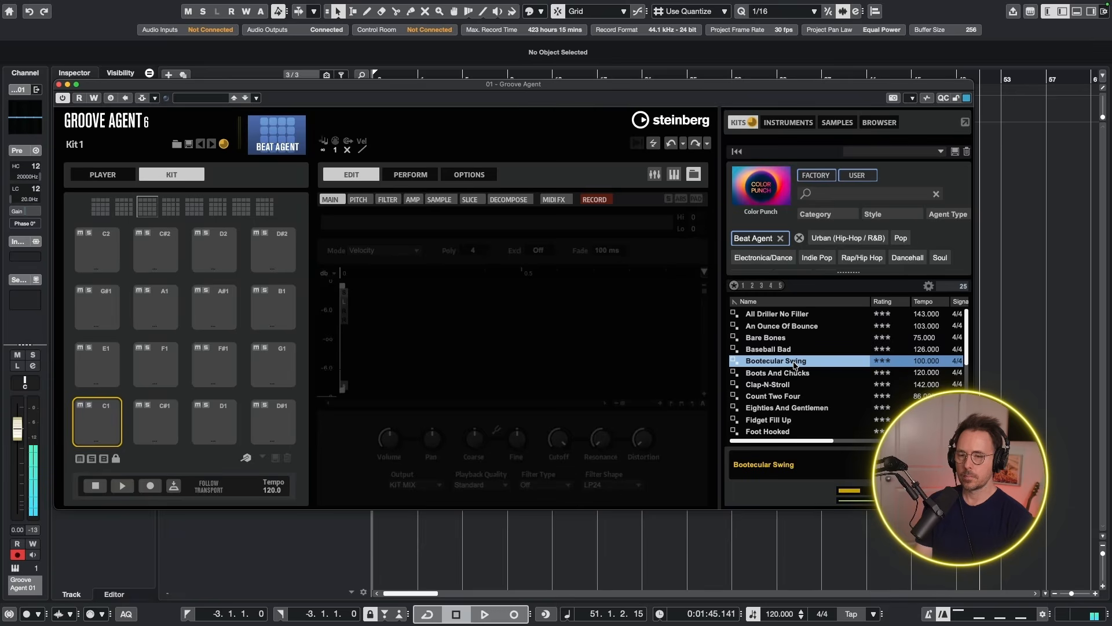
{"action": "left_click", "coordinate": [789, 374]}
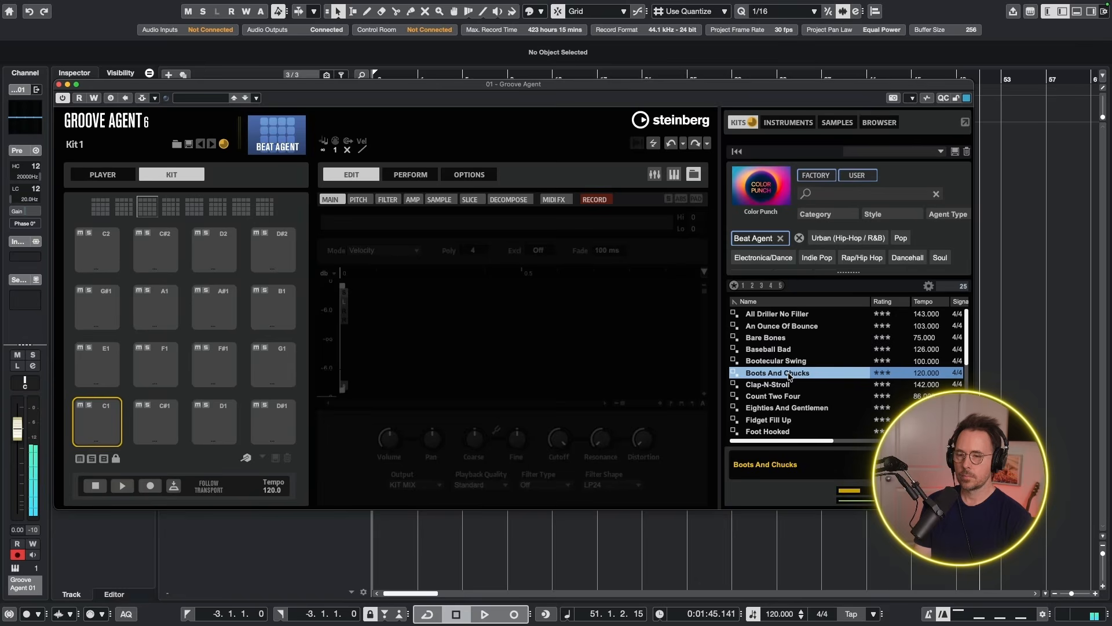
{"action": "left_click", "coordinate": [781, 350]}
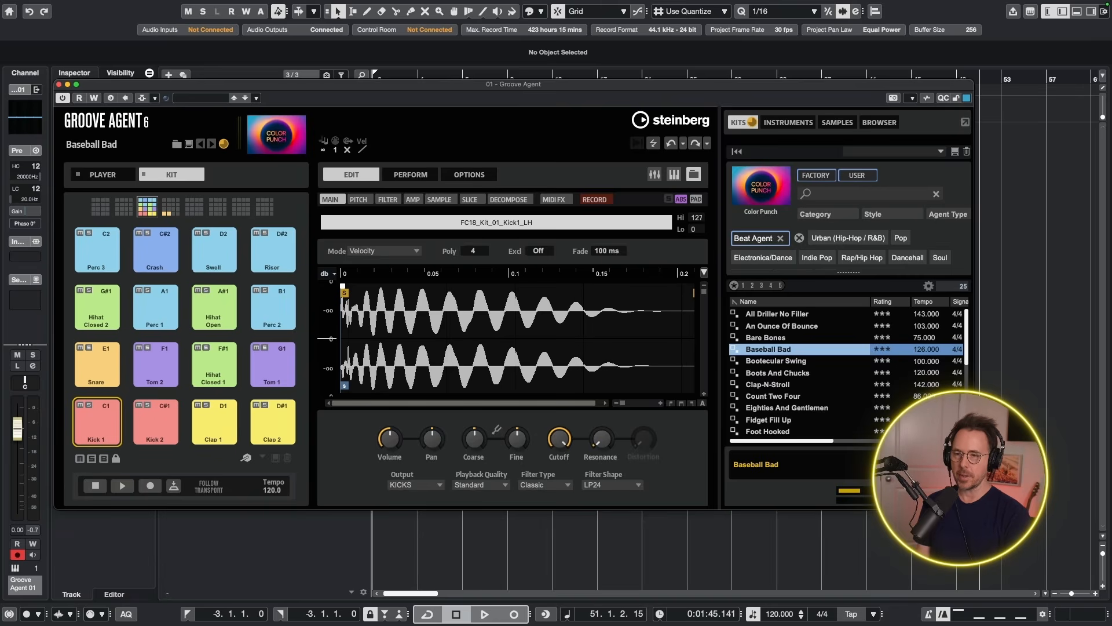
Step: Select the Tom 1 pad and search the Future Past Perfect sample library for "tom"
{"action": "left_click", "coordinate": [273, 364]}
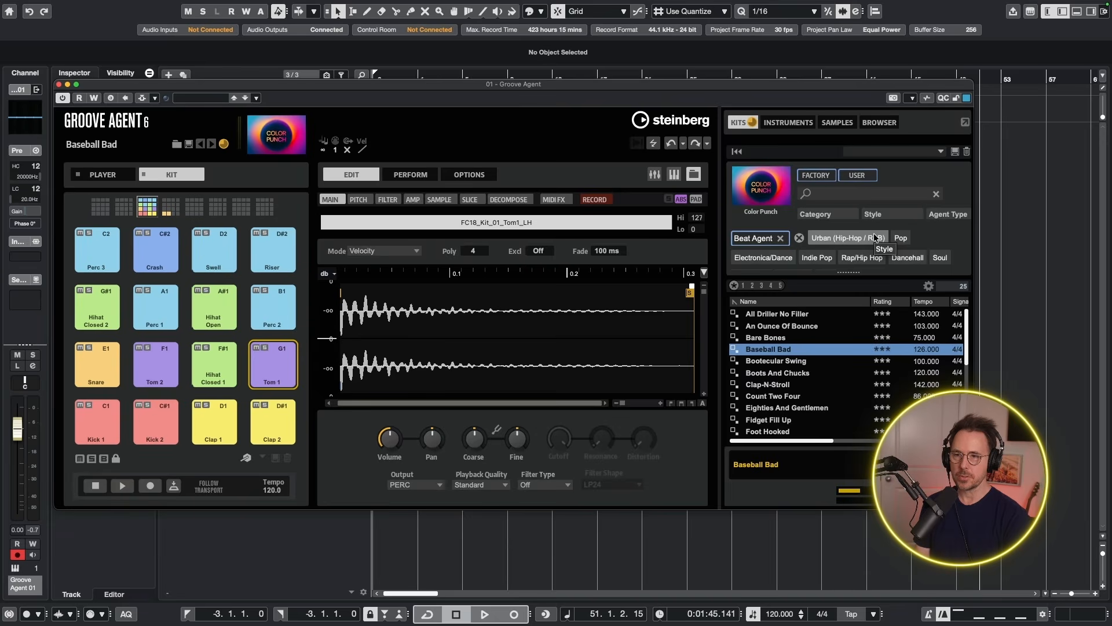
{"action": "left_click", "coordinate": [836, 123]}
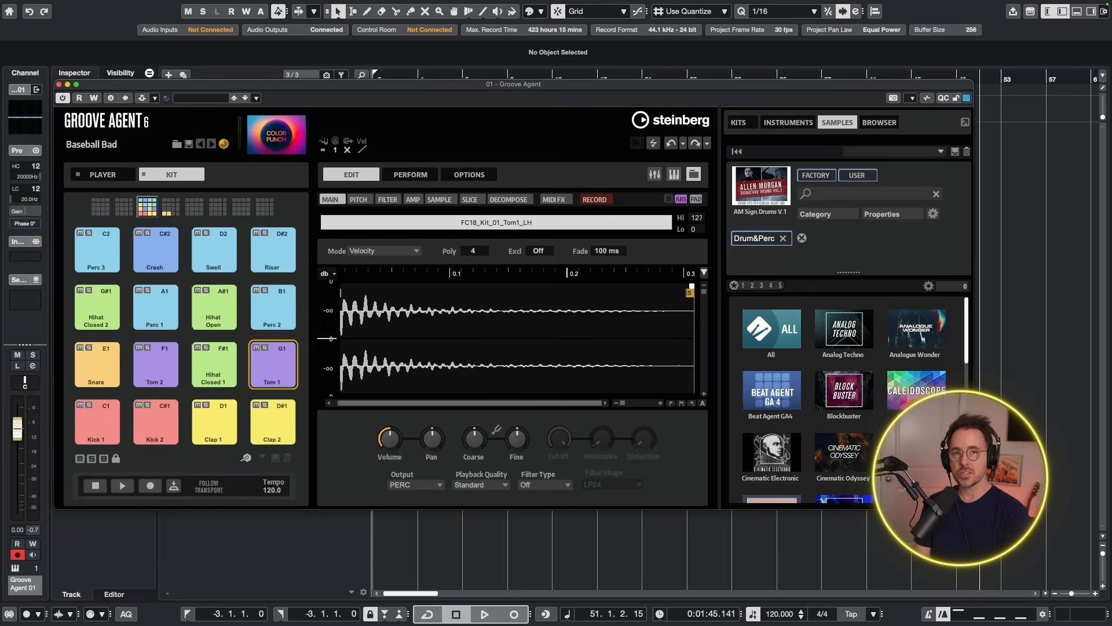
{"action": "left_click", "coordinate": [836, 195]}
{"action": "type", "text": "tom"}
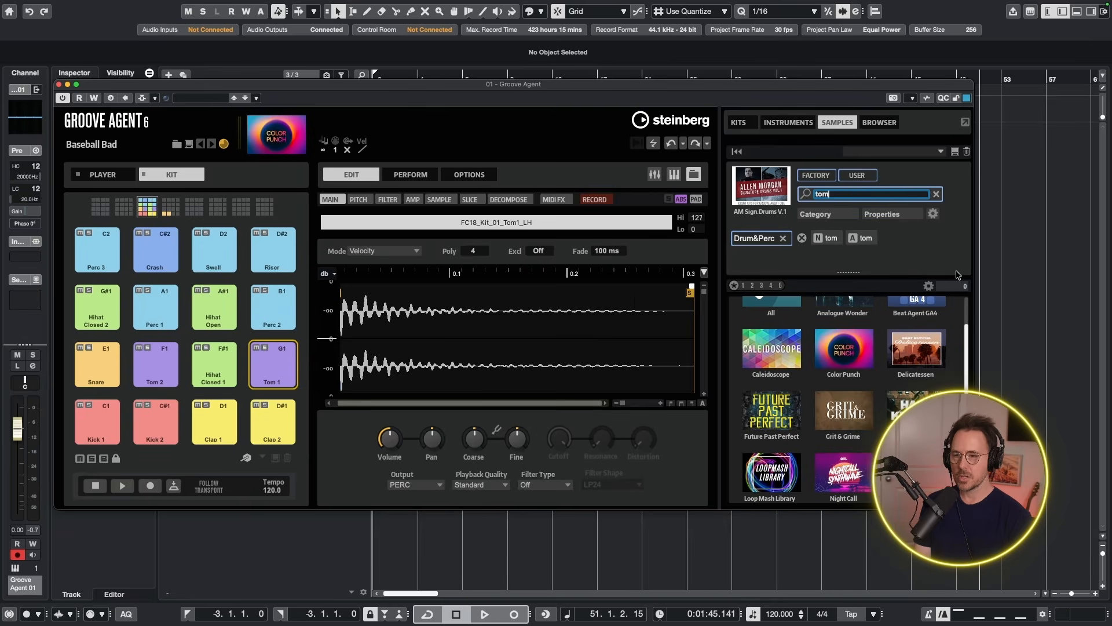
{"action": "left_click", "coordinate": [775, 413]}
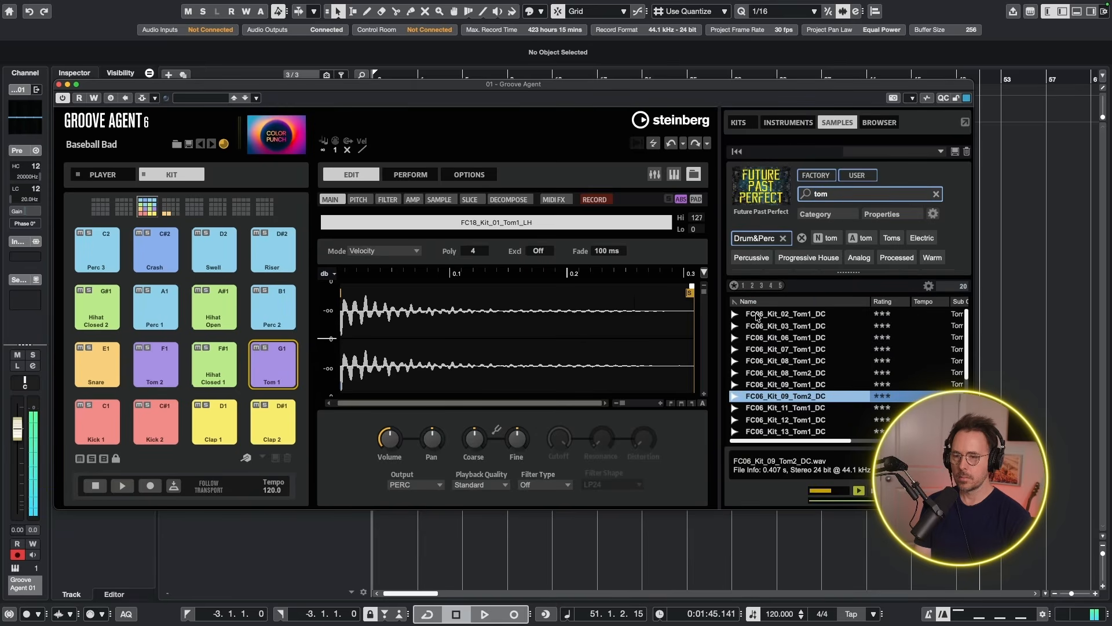
Step: Audition the tom samples and replace the Tom 1 pad's sample with FC06_Kit_12_Tom1_DC
{"action": "key", "text": "Down"}
{"action": "key", "text": "Down"}
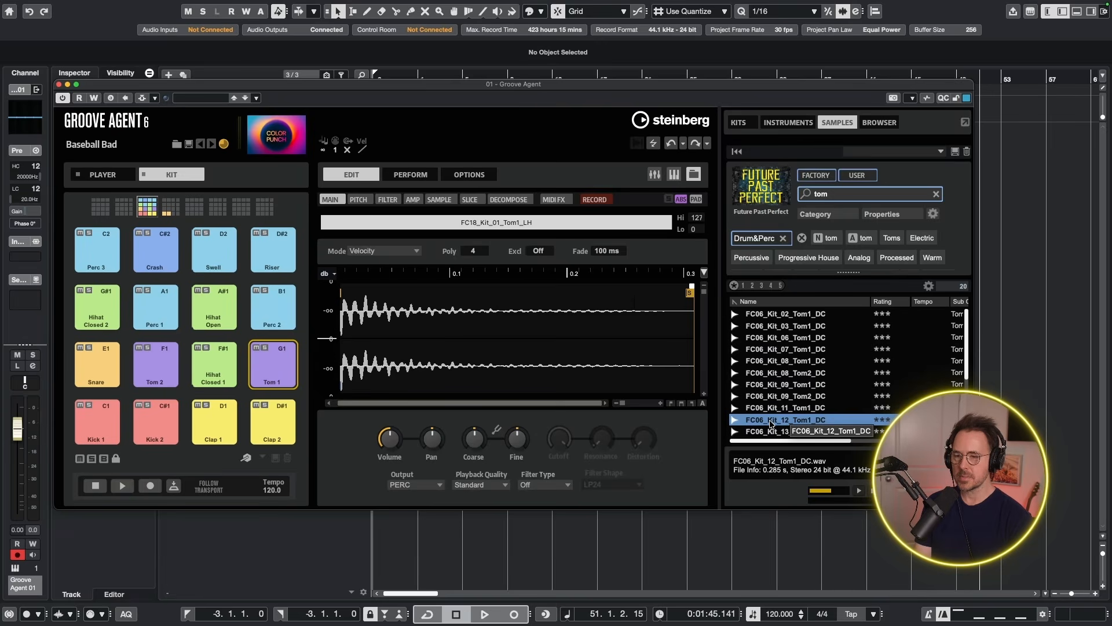
{"action": "left_click_drag", "start_coordinate": [776, 424], "coordinate": [285, 362]}
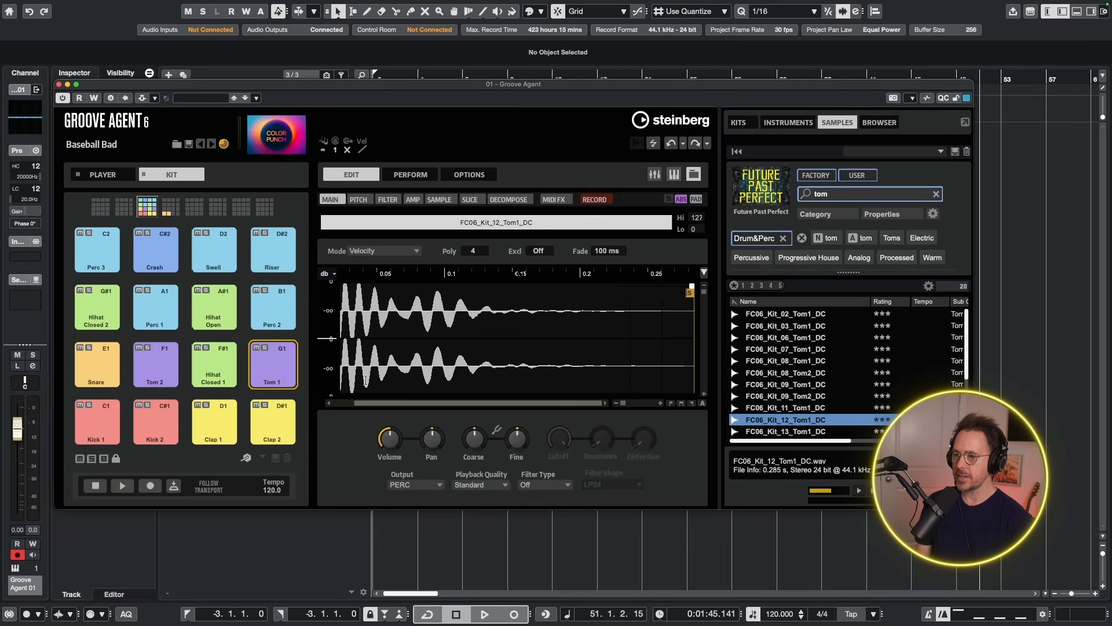
Step: Trim the end of the Tom 1 sample to about 0.2 s and give its tail a fade-out
{"action": "left_click_drag", "start_coordinate": [632, 273], "coordinate": [632, 259]}
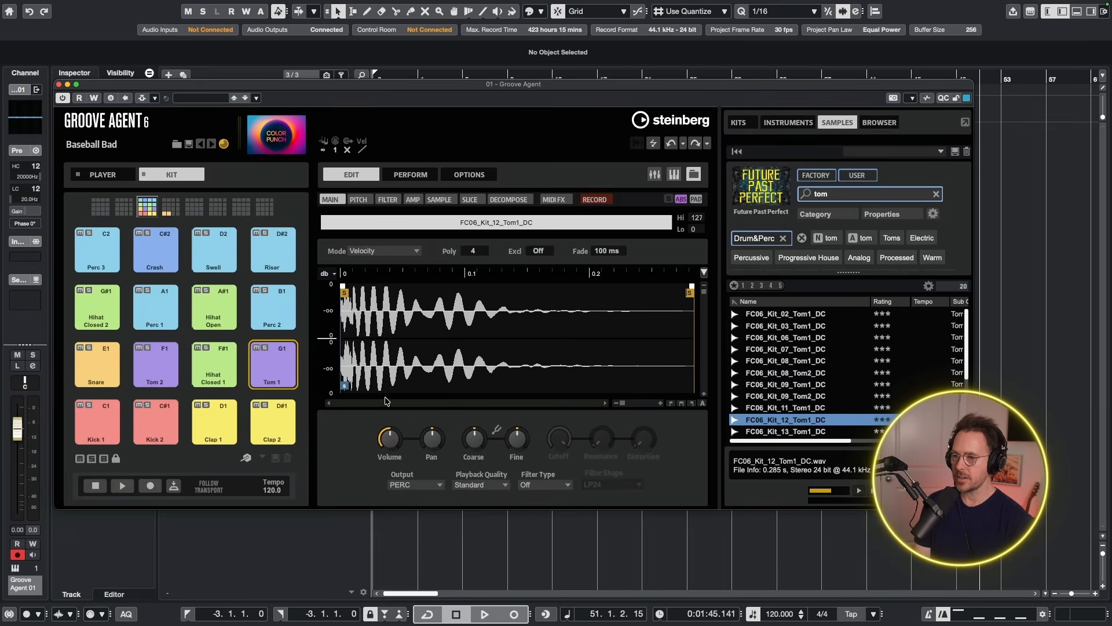
{"action": "scroll", "coordinate": [451, 355], "scroll_direction": "up", "scroll_amount": 5}
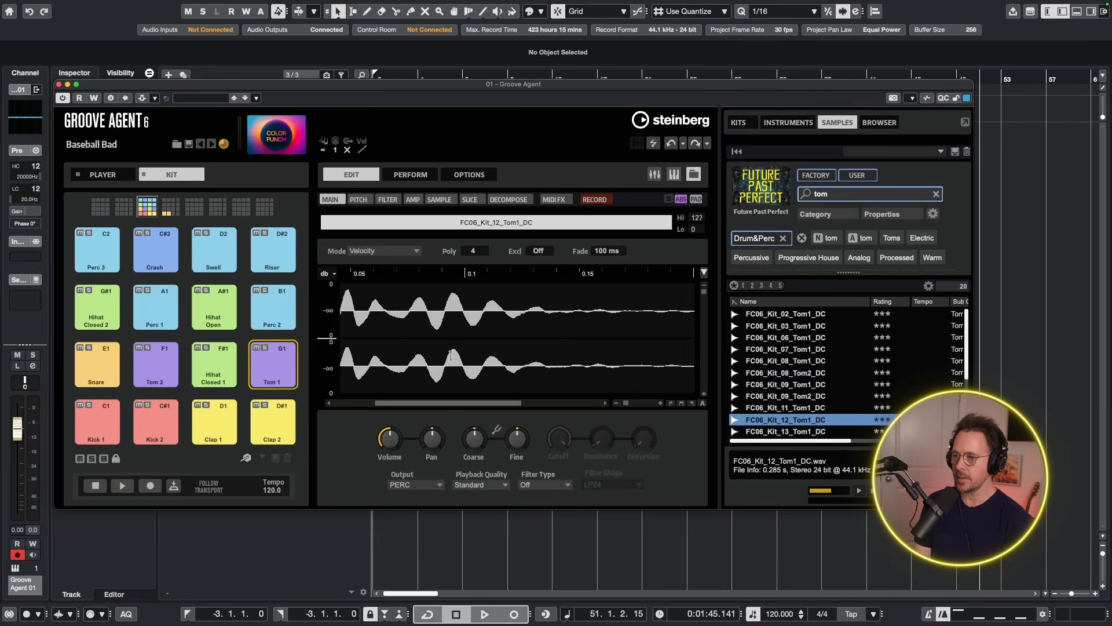
{"action": "scroll", "coordinate": [450, 356], "scroll_direction": "down", "scroll_amount": 5}
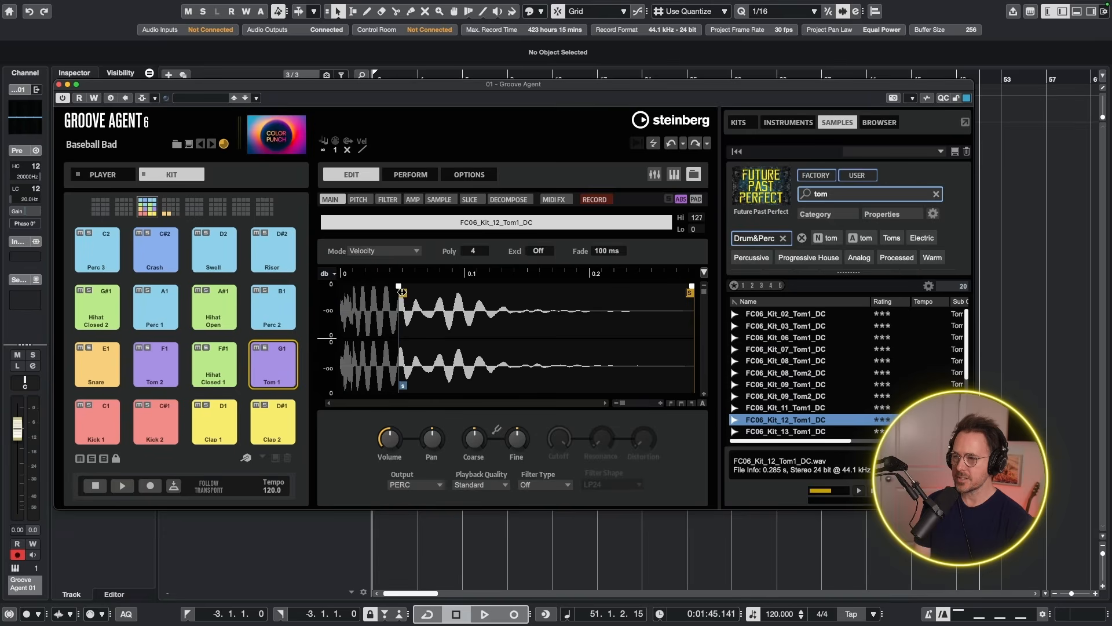
{"action": "left_click_drag", "start_coordinate": [691, 287], "coordinate": [463, 286]}
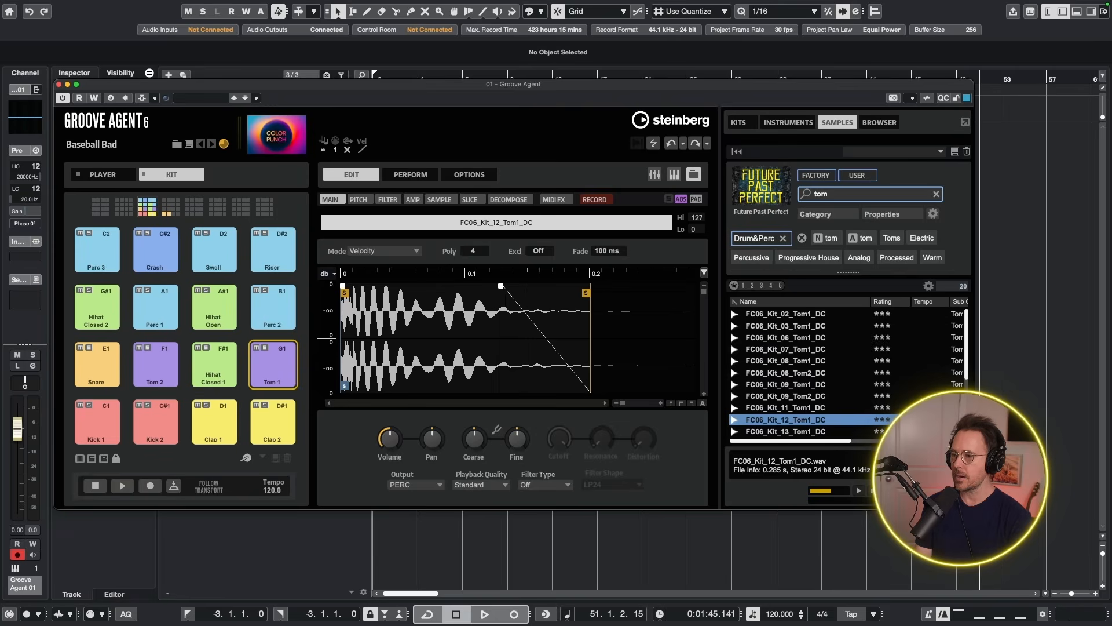
Step: Audition further tom samples and replace the Tom 2 pad's sample with FC06_Kit_32_Tom2_DC
{"action": "left_click", "coordinate": [154, 360]}
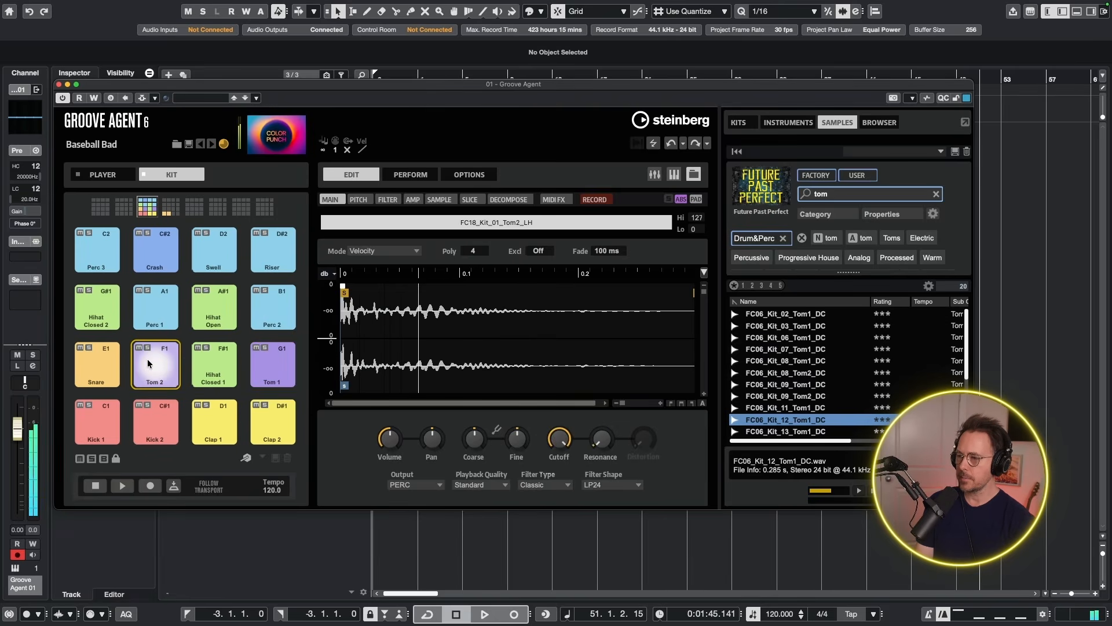
{"action": "scroll", "coordinate": [789, 399], "scroll_direction": "down", "scroll_amount": 2}
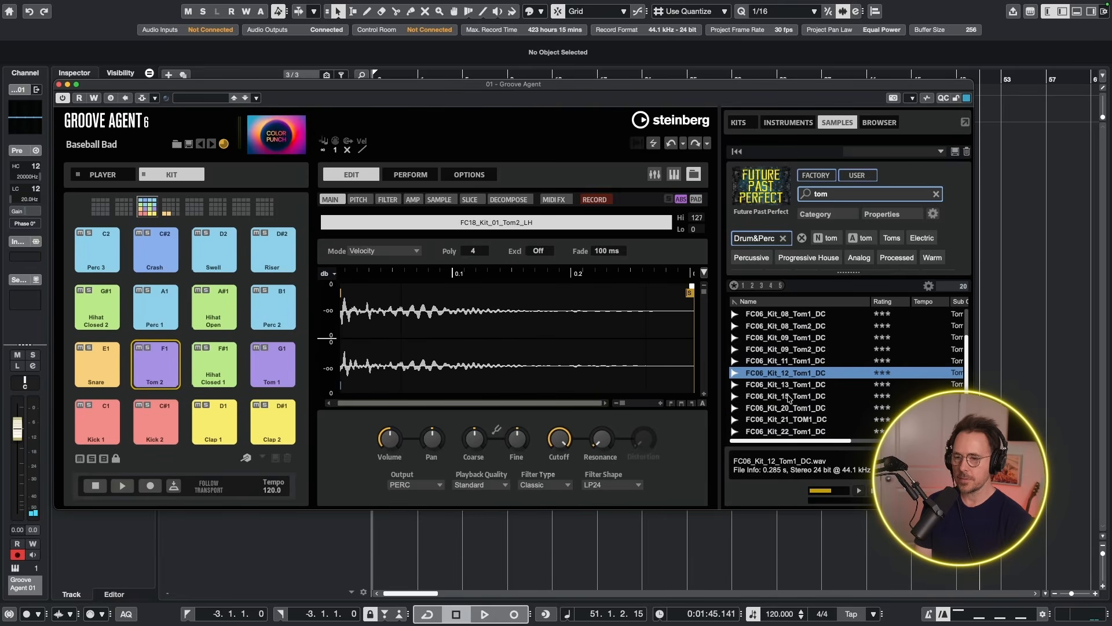
{"action": "left_click", "coordinate": [789, 396]}
{"action": "key", "text": "Down"}
{"action": "key", "text": "Down"}
{"action": "key", "text": "Down"}
{"action": "key", "text": "Down"}
{"action": "key", "text": "Down"}
{"action": "key", "text": "Down"}
{"action": "key", "text": "Down"}
{"action": "key", "text": "Down"}
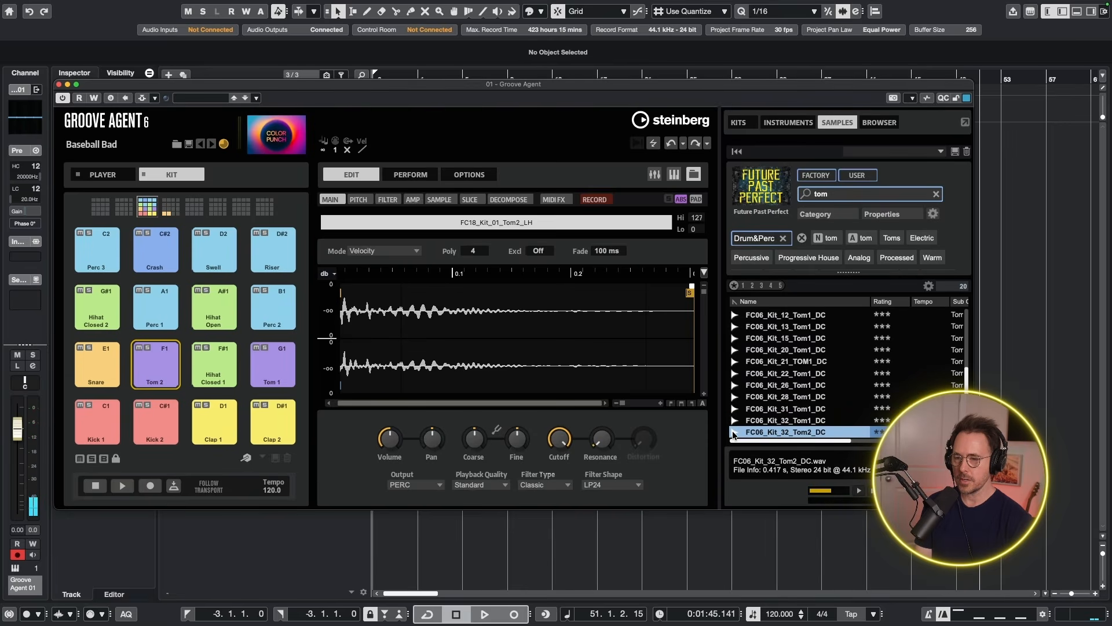
{"action": "left_click_drag", "start_coordinate": [762, 431], "coordinate": [139, 371]}
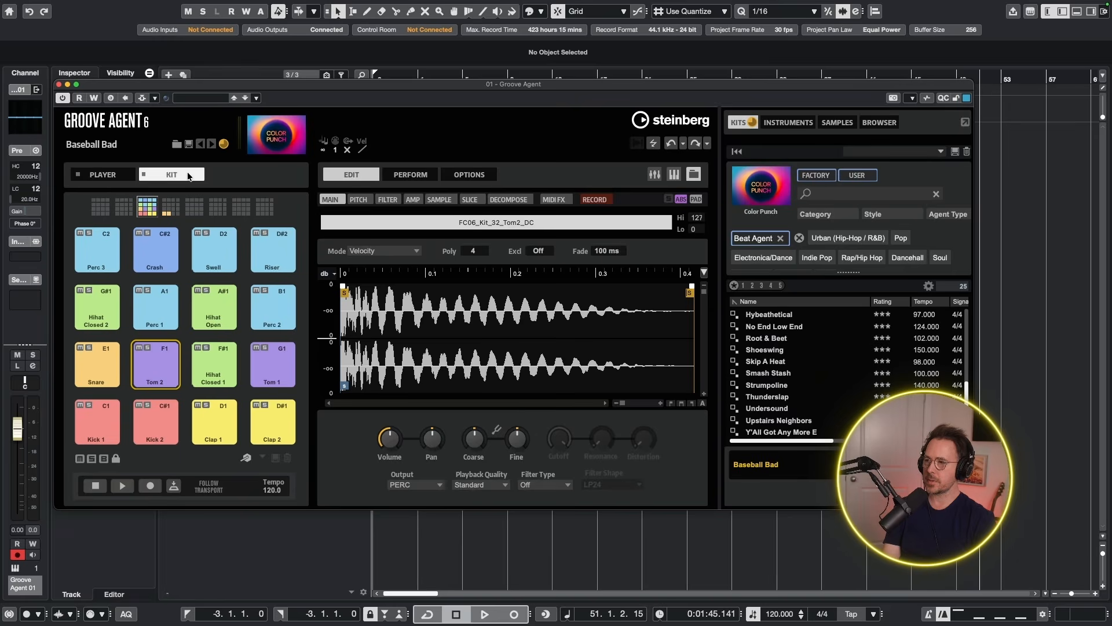
Step: Show the Baseball Bad kit's pattern pads and audition the Chorus 1, Chorus 2 and Verse 2 patterns
{"action": "left_click", "coordinate": [118, 175]}
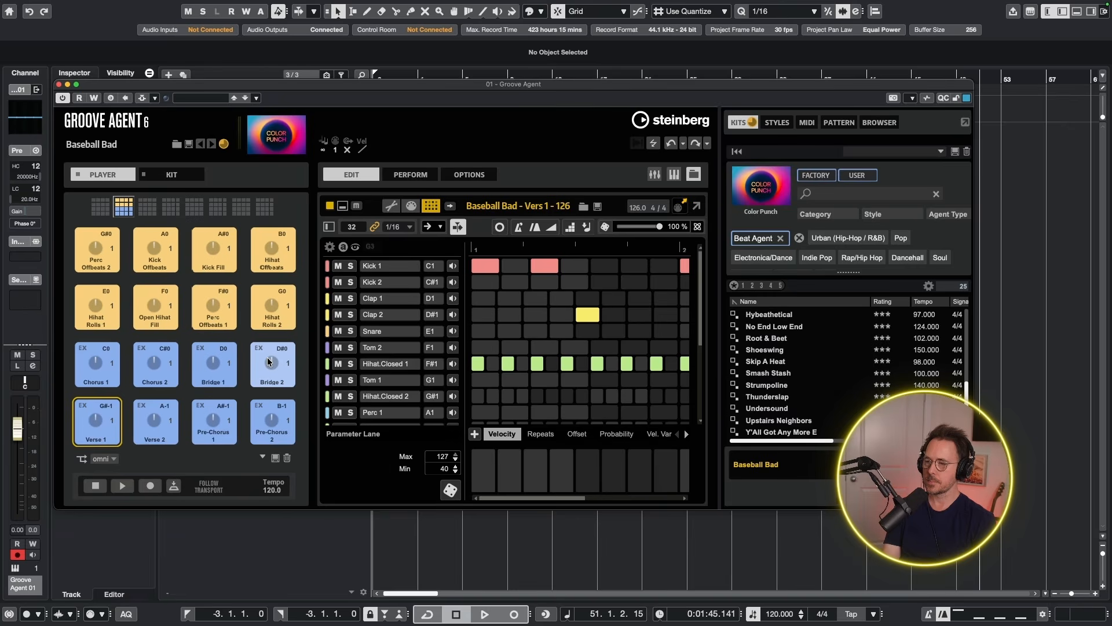
{"action": "left_click", "coordinate": [110, 375]}
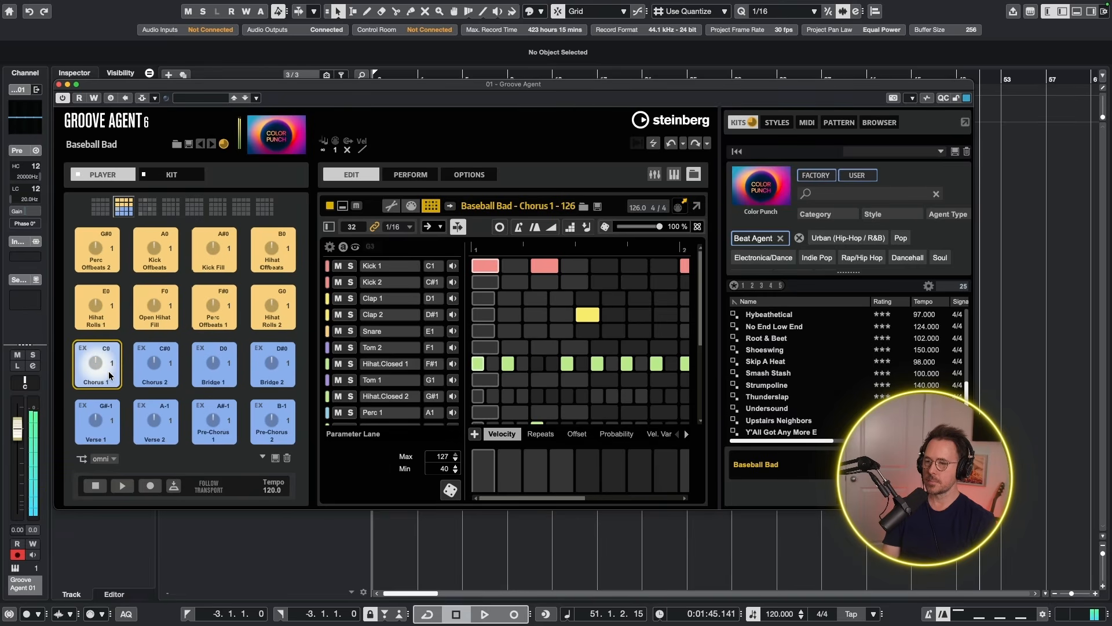
{"action": "left_click", "coordinate": [154, 371]}
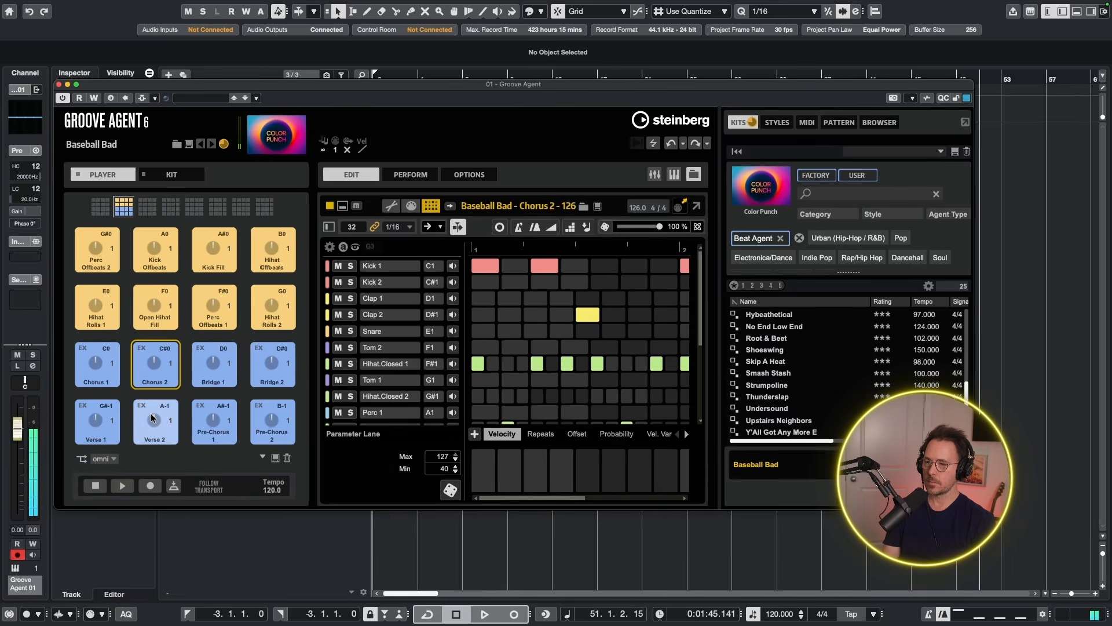
{"action": "left_click", "coordinate": [151, 417]}
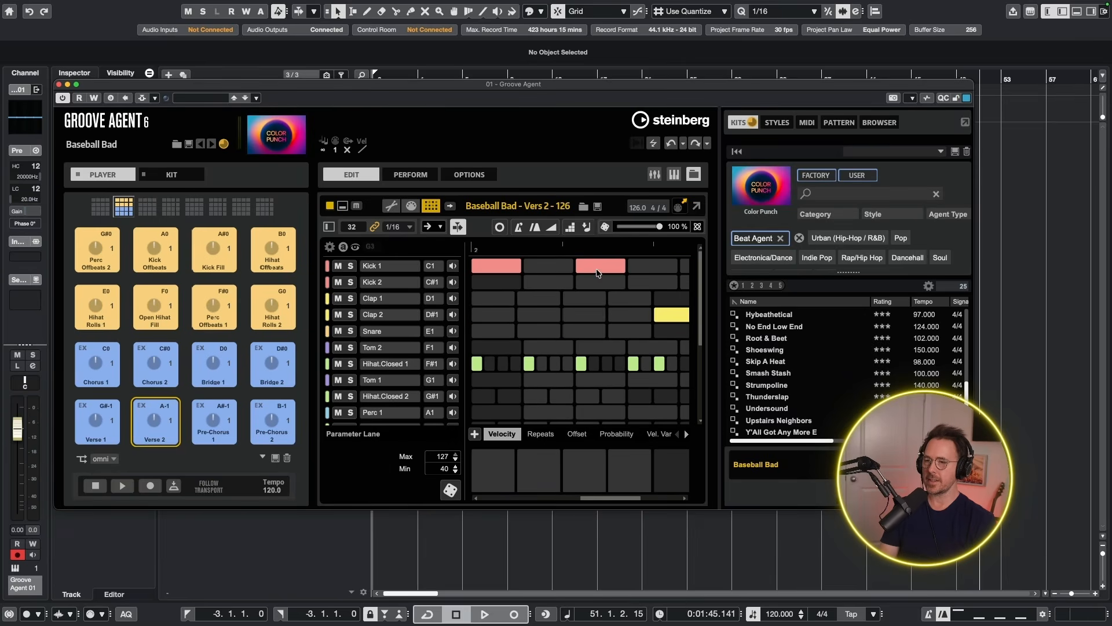
Step: Load the Upstairs Neighbors kit from Color Punch and select its Verse 3 pattern
{"action": "scroll", "coordinate": [812, 363], "scroll_direction": "up", "scroll_amount": 3}
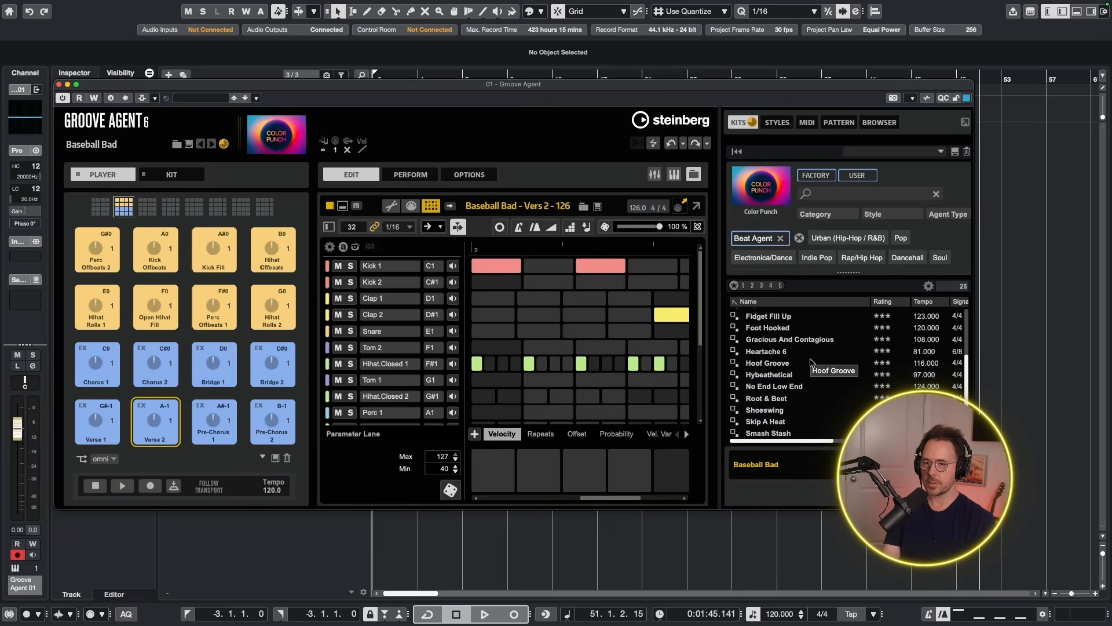
{"action": "scroll", "coordinate": [812, 363], "scroll_direction": "down", "scroll_amount": 3}
{"action": "double_click", "coordinate": [791, 422]}
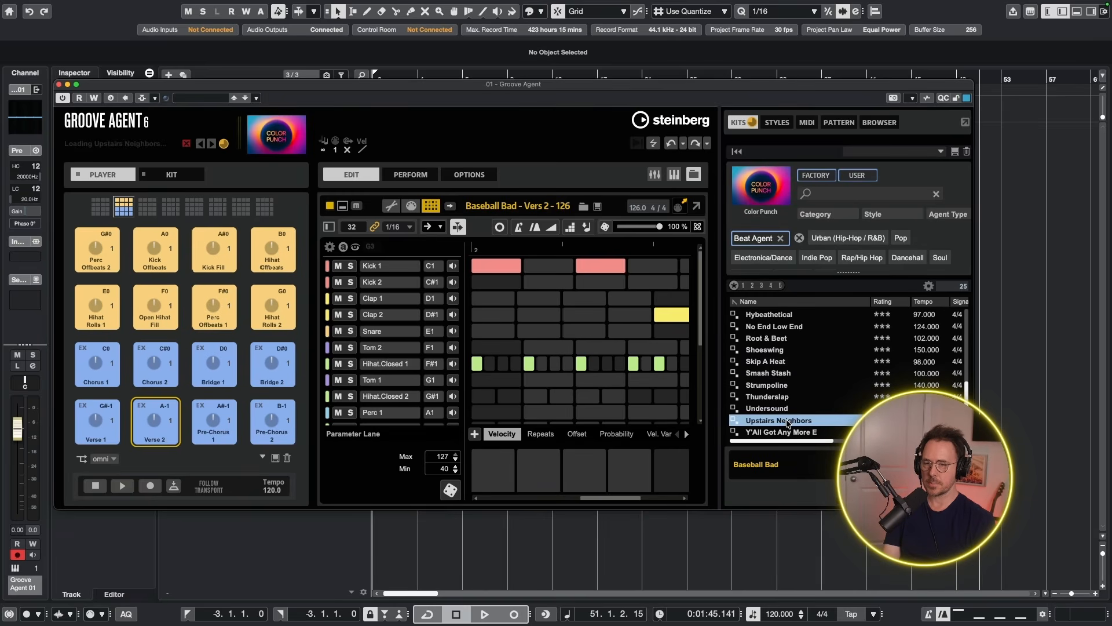
{"action": "left_click", "coordinate": [206, 430]}
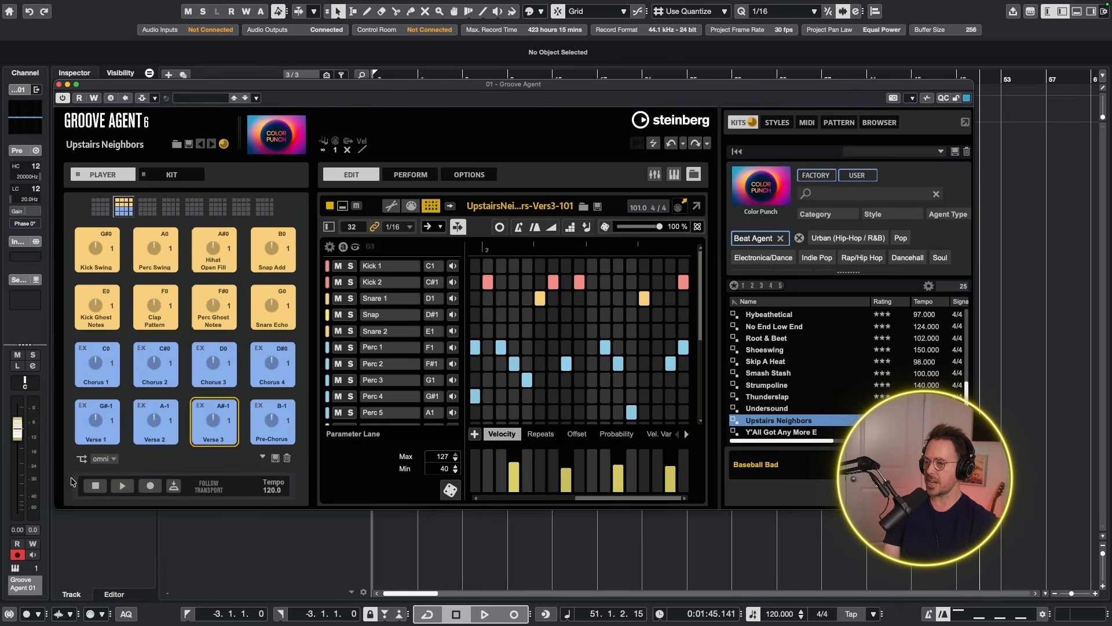
Step: Turn on jam mode, start pattern playback, and switch the playing pattern to Verse 2 and on to Chorus 2
{"action": "left_click", "coordinate": [178, 487]}
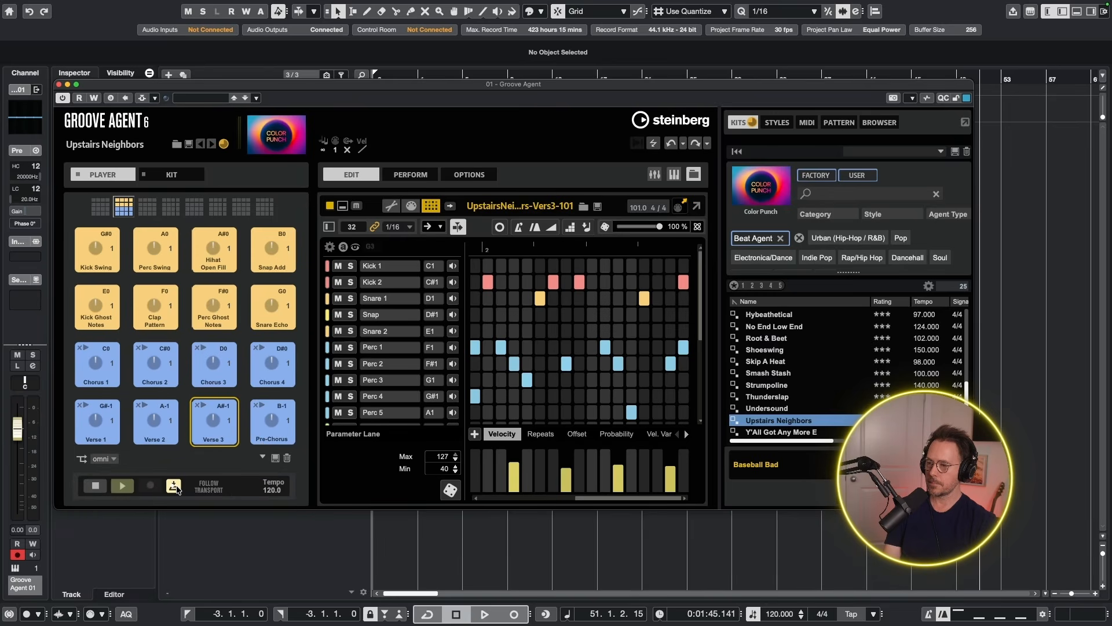
{"action": "left_click", "coordinate": [123, 485]}
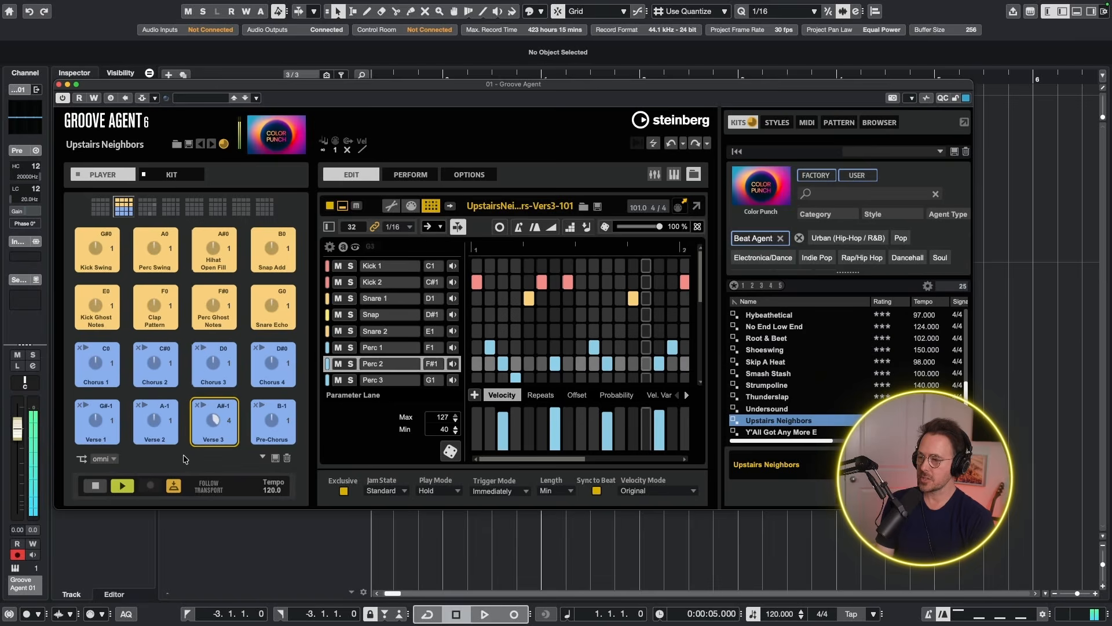
{"action": "left_click", "coordinate": [174, 431]}
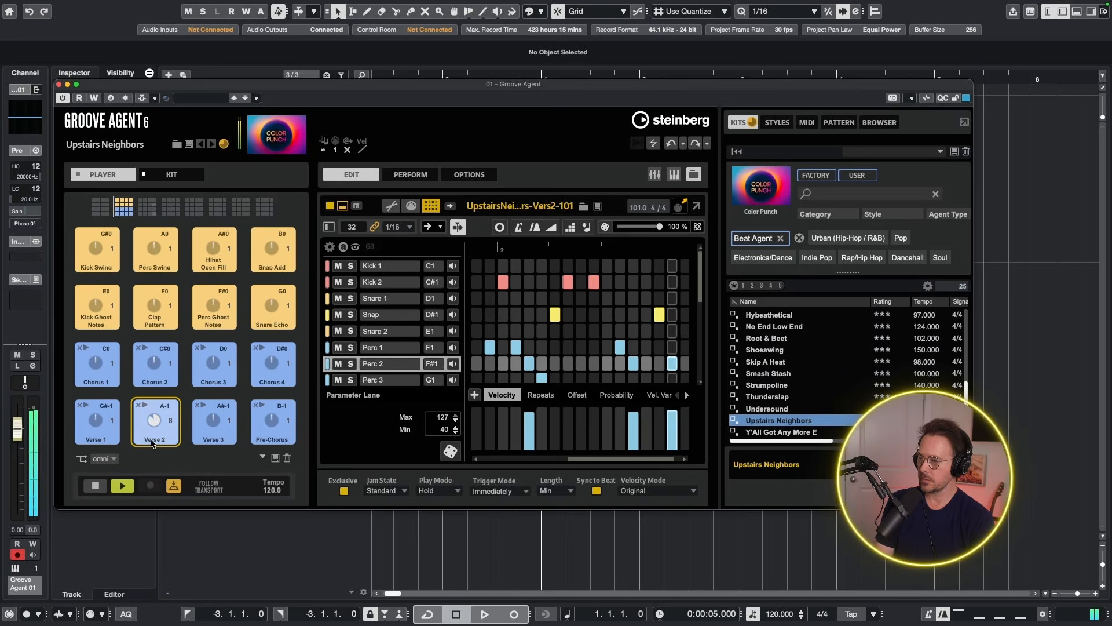
{"action": "left_click", "coordinate": [155, 363]}
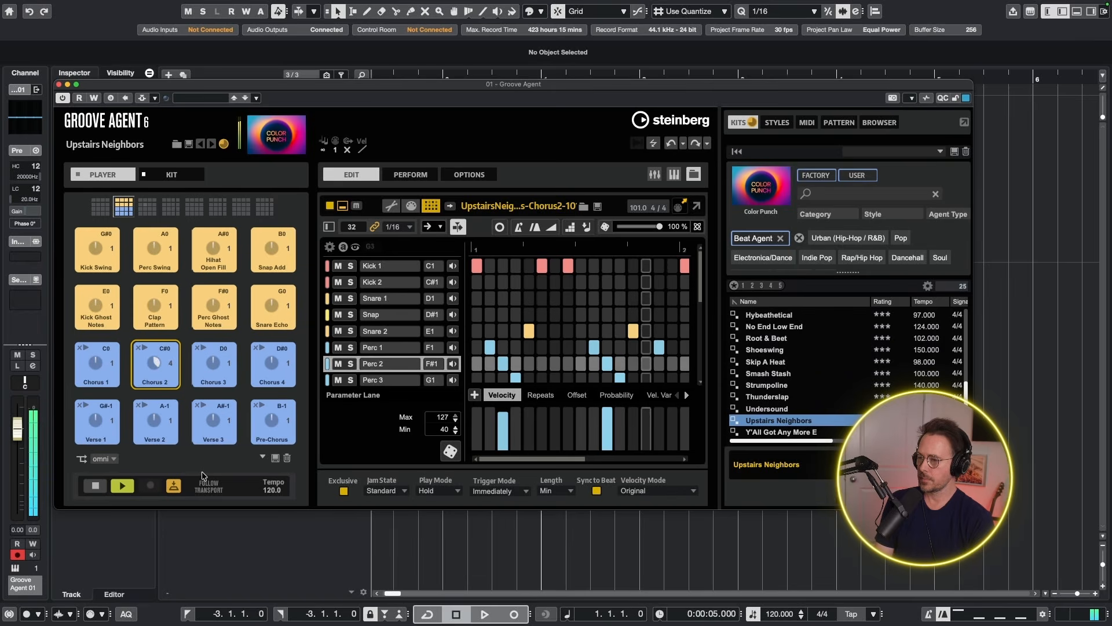
Step: Select the Verse 3 pattern pad and set its jam state to Return
{"action": "left_click", "coordinate": [213, 426]}
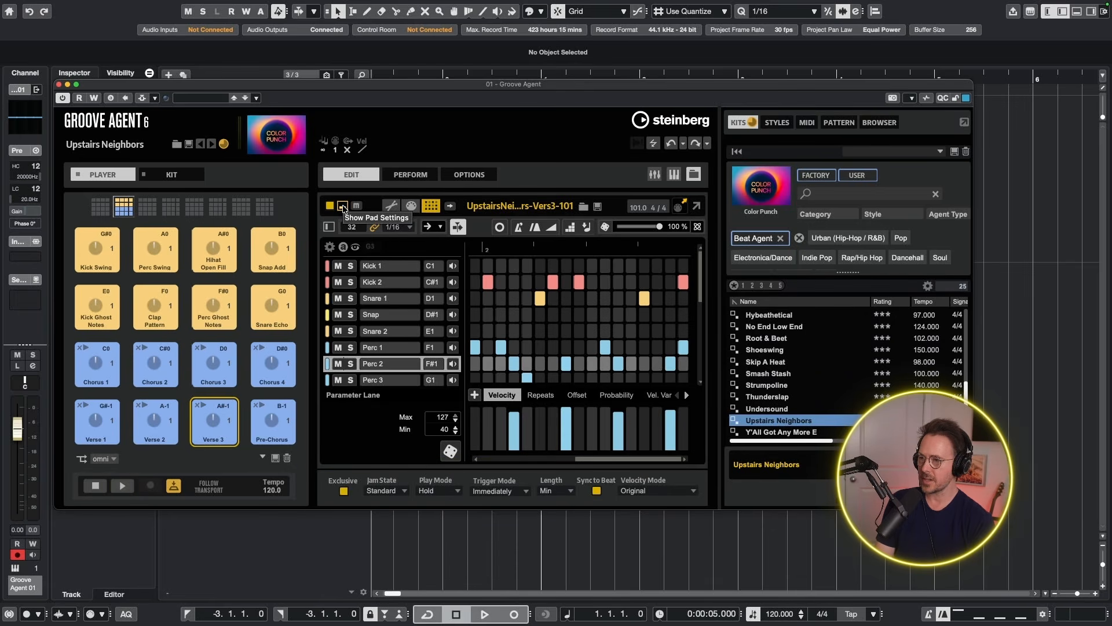
{"action": "left_click", "coordinate": [343, 206]}
{"action": "left_click", "coordinate": [343, 207]}
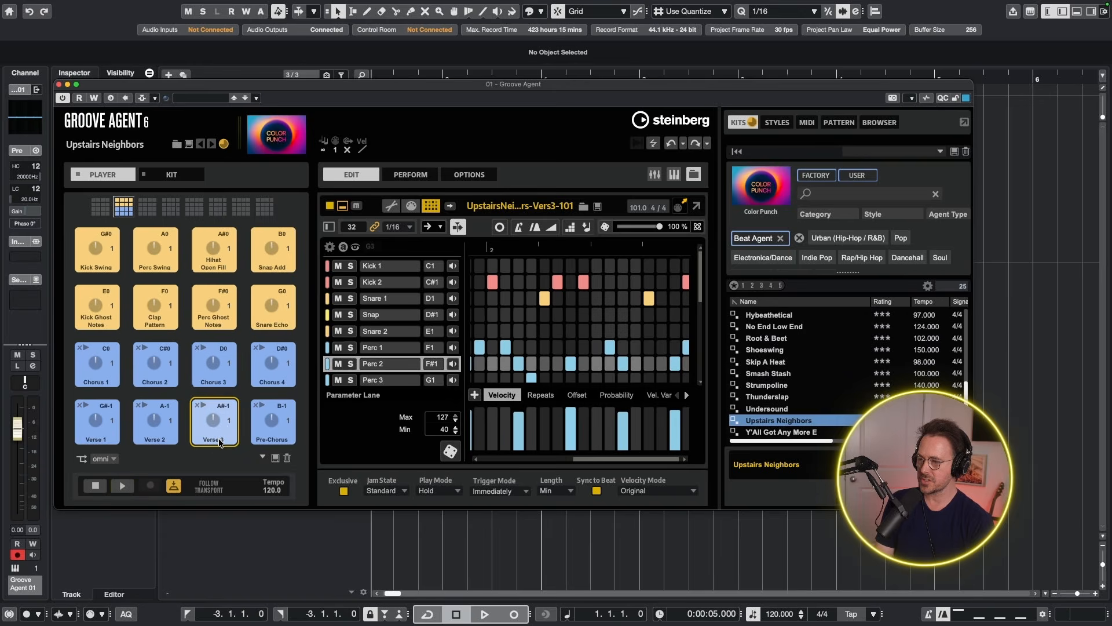
{"action": "left_click", "coordinate": [378, 492]}
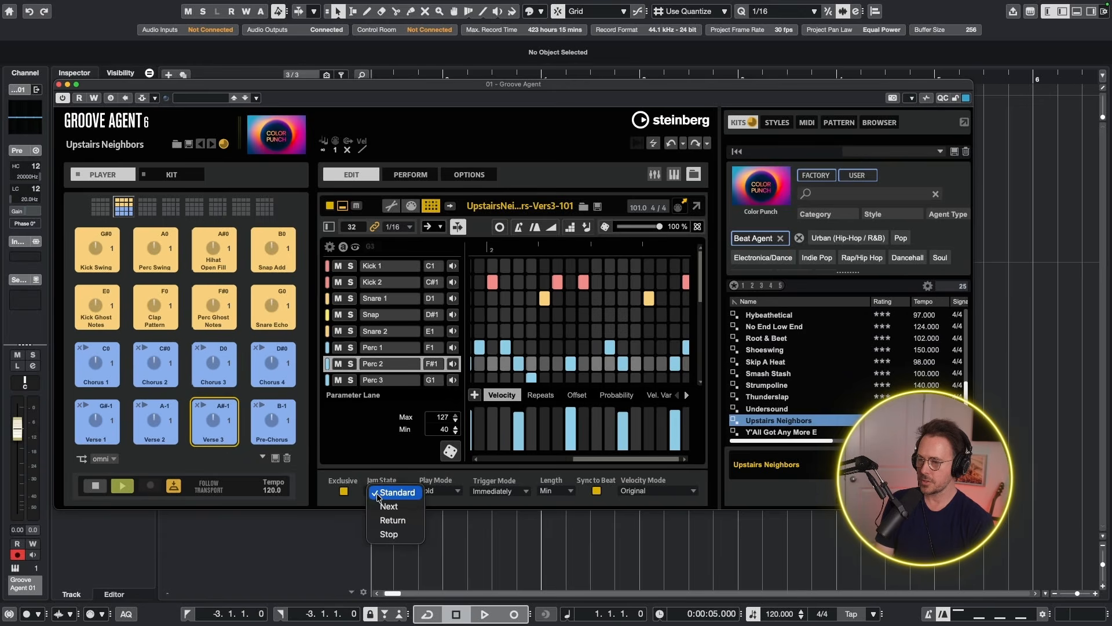
{"action": "left_click", "coordinate": [389, 521]}
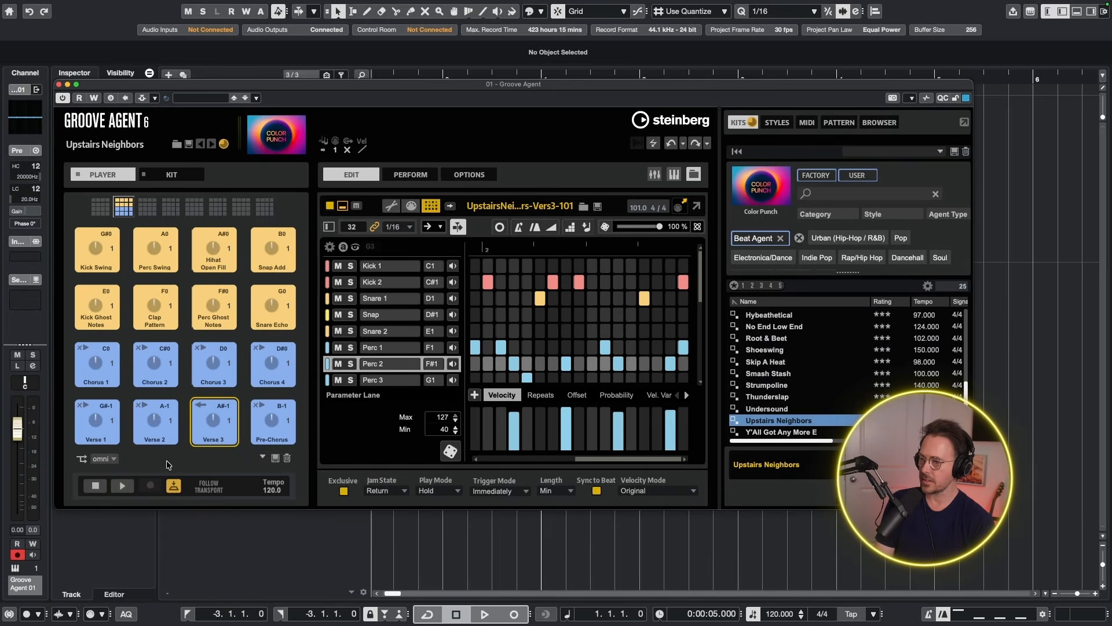
Step: Try out the Return jam state by playing Verse 2, triggering Verse 3, and selecting Verse 2 again
{"action": "left_click", "coordinate": [159, 436]}
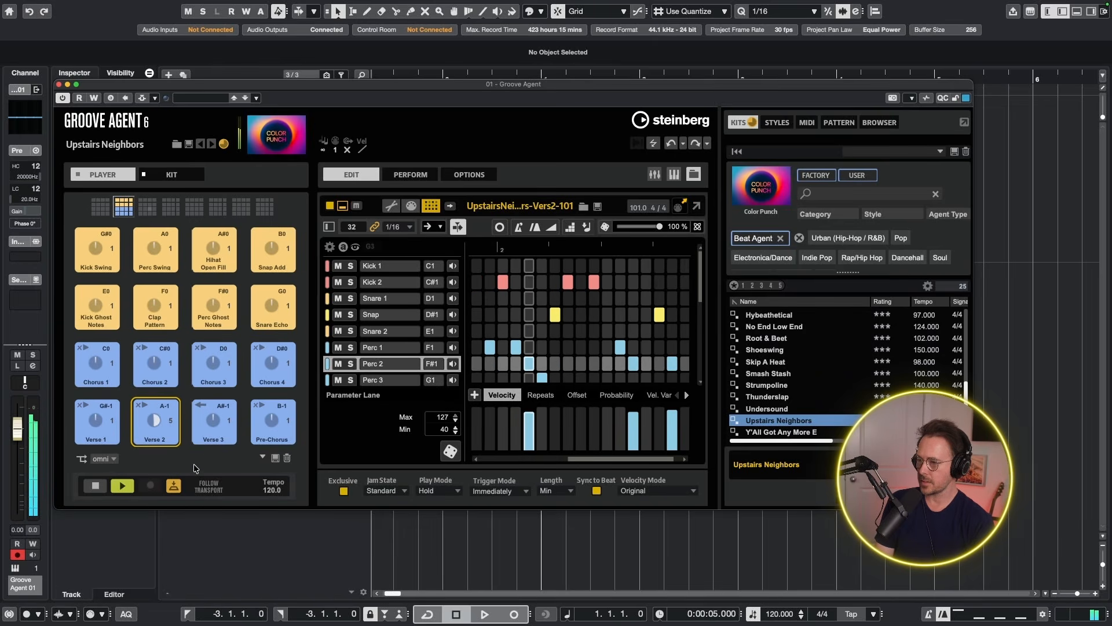
{"action": "left_click", "coordinate": [214, 427]}
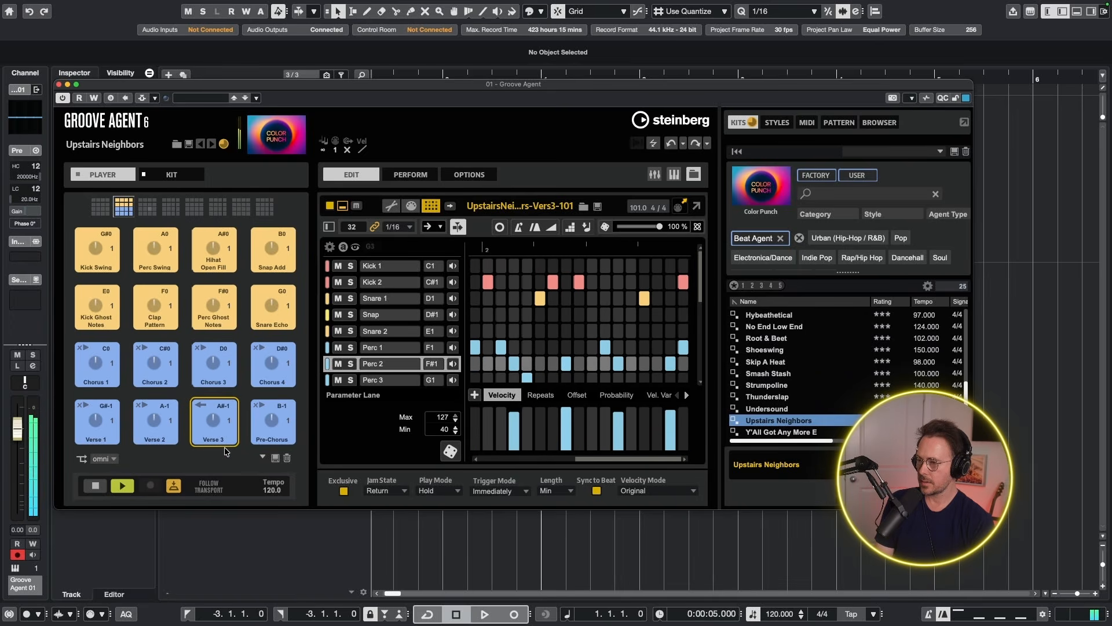
{"action": "left_click", "coordinate": [167, 438]}
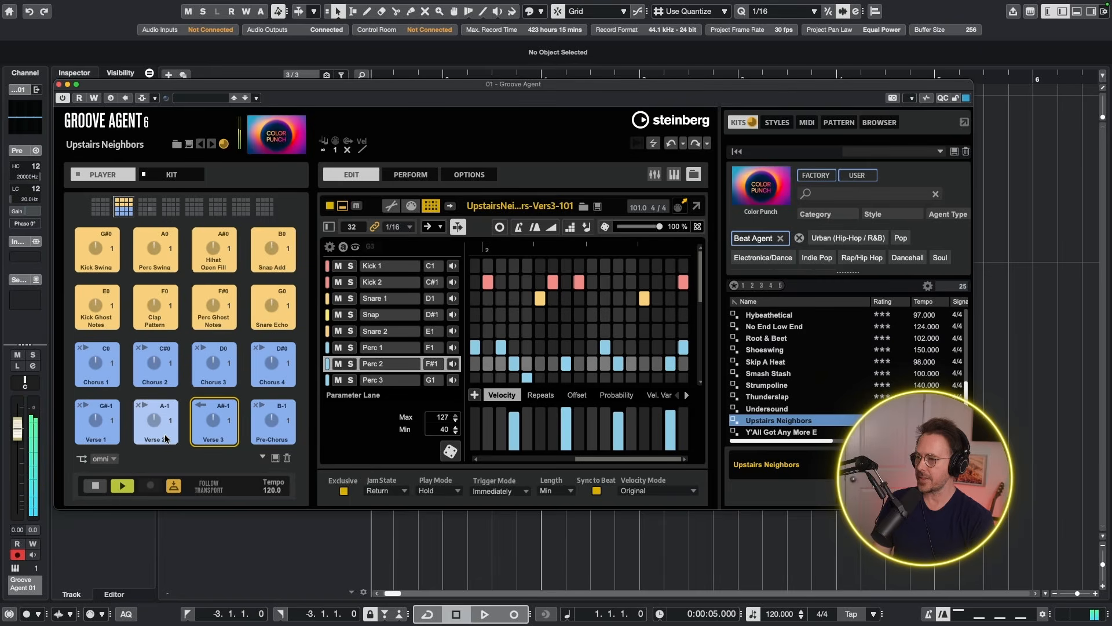
{"action": "left_click", "coordinate": [162, 429]}
{"action": "left_click", "coordinate": [387, 491]}
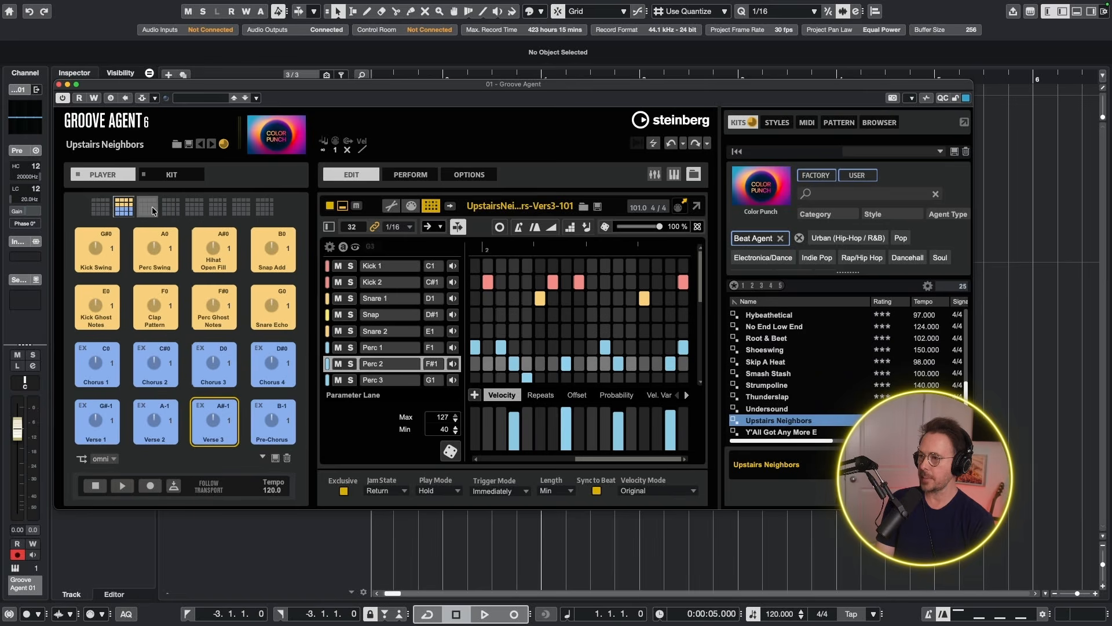
Step: Select the empty C1 pattern pad in the third pad group and open its pattern editor in a separate window
{"action": "left_click", "coordinate": [153, 209]}
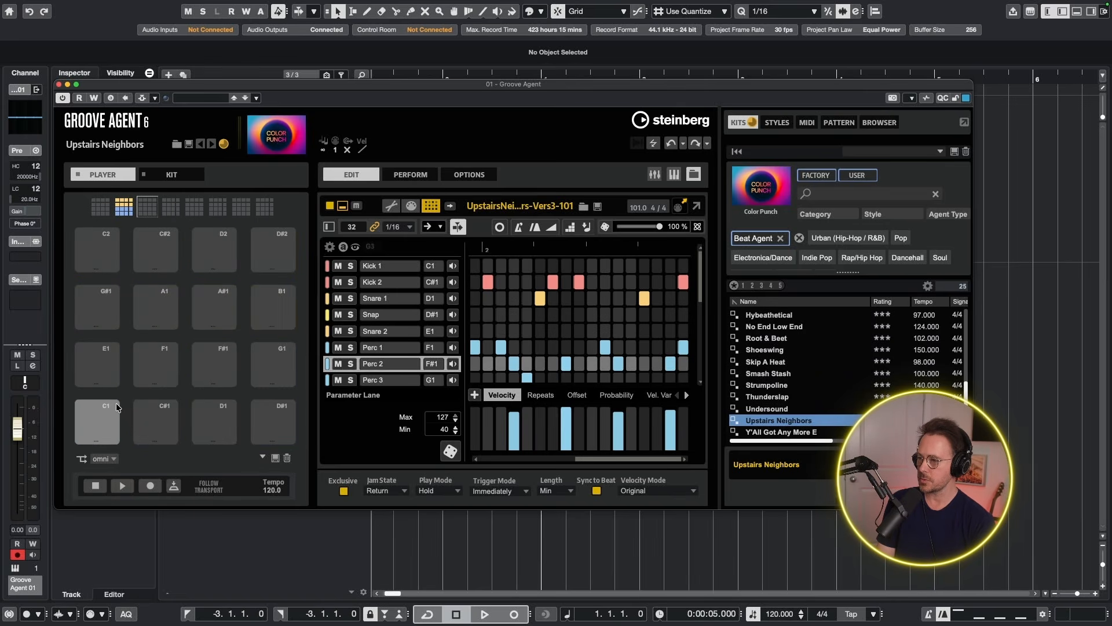
{"action": "left_click", "coordinate": [101, 428]}
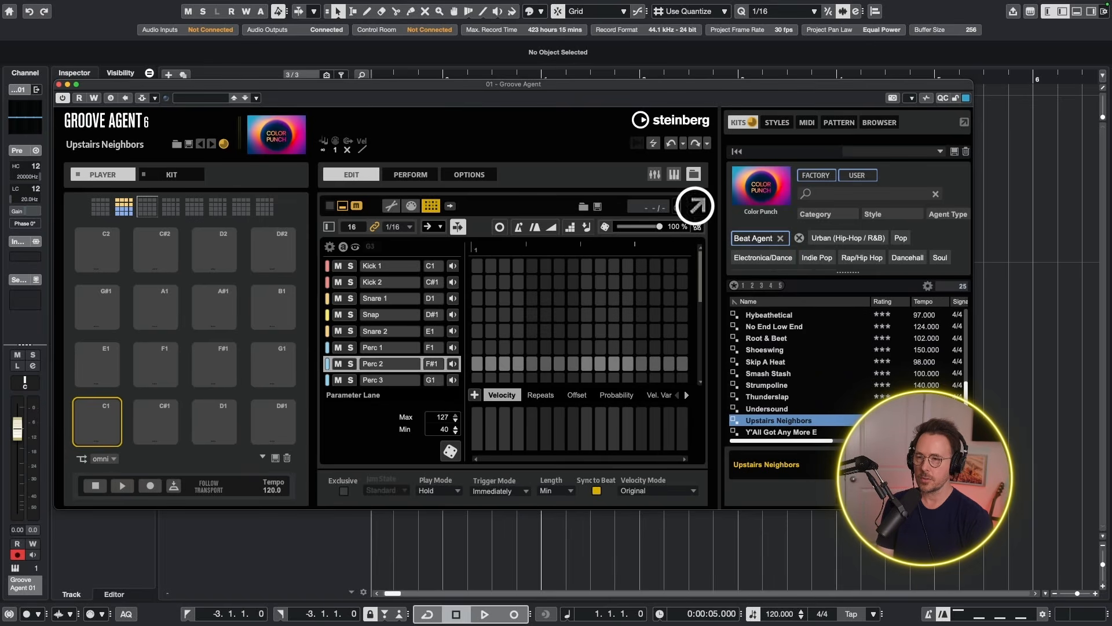
{"action": "left_click", "coordinate": [698, 208]}
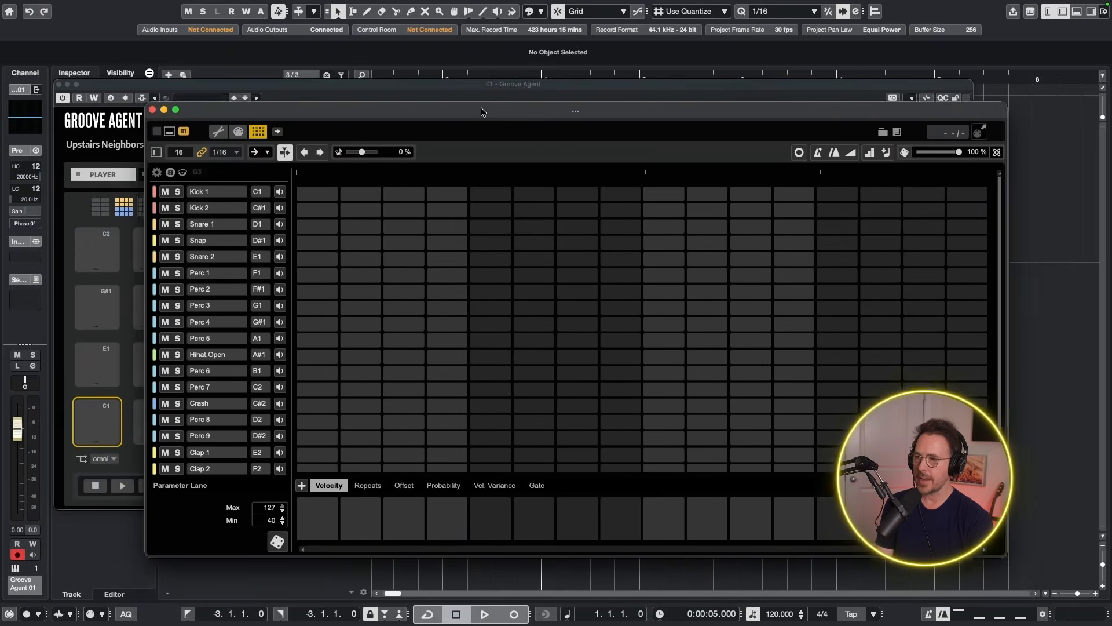
Step: Reposition and enlarge the pattern editor window, and show the lane settings with the step generation controls
{"action": "left_click_drag", "start_coordinate": [481, 107], "coordinate": [377, 47]}
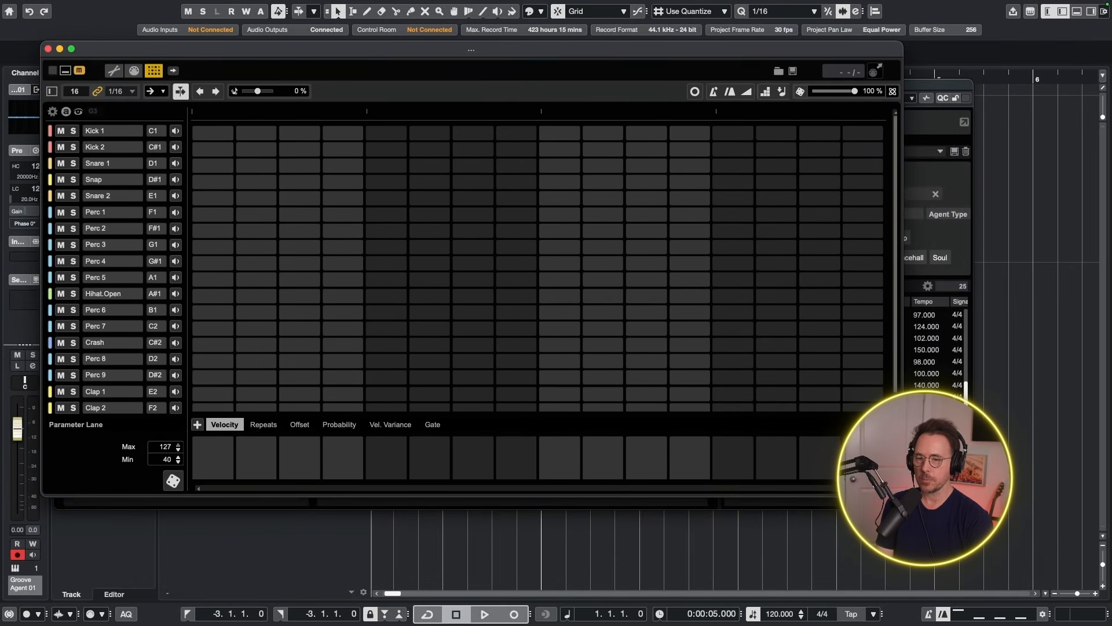
{"action": "left_click_drag", "start_coordinate": [902, 496], "coordinate": [990, 533]}
{"action": "left_click_drag", "start_coordinate": [104, 48], "coordinate": [106, 52]}
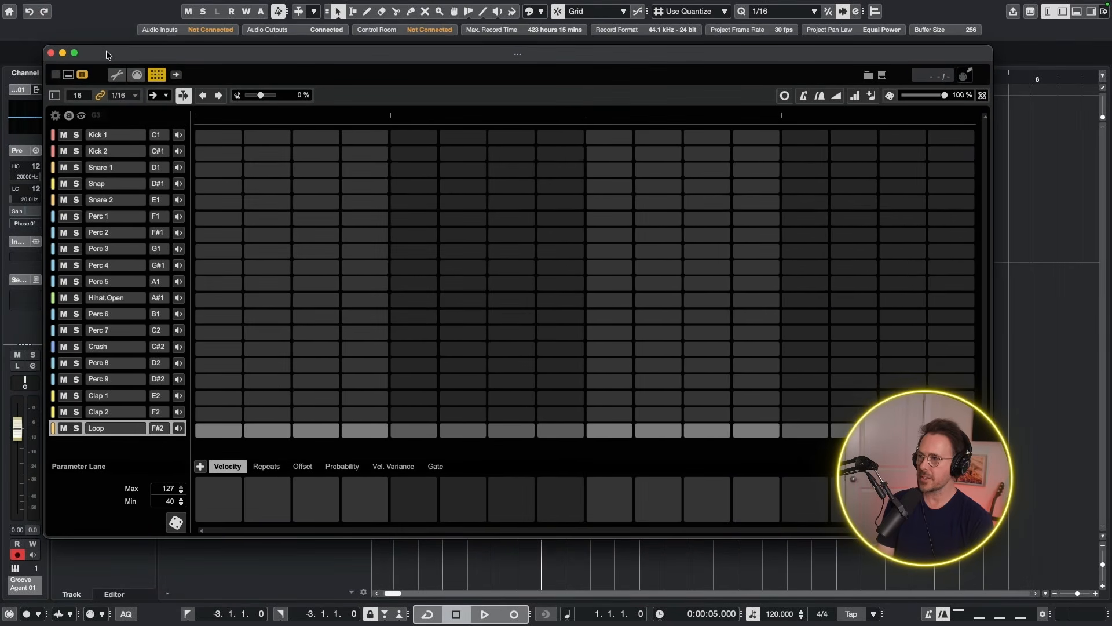
{"action": "left_click", "coordinate": [55, 95]}
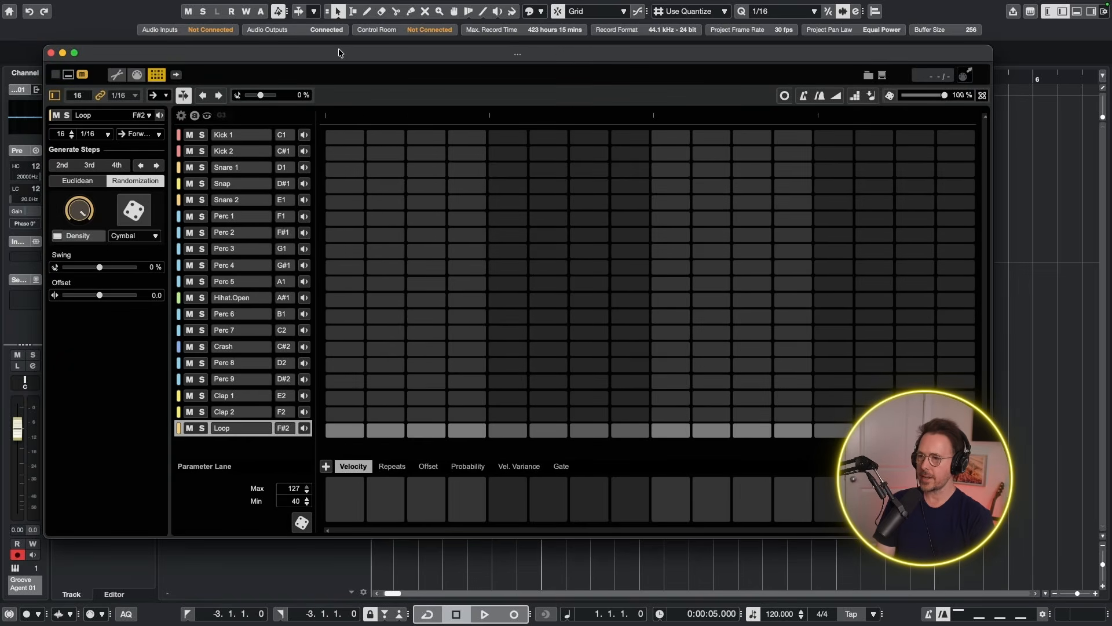
Step: Try placing Kick 1 steps by hand on the first two beats, and clear them again
{"action": "left_click", "coordinate": [343, 137]}
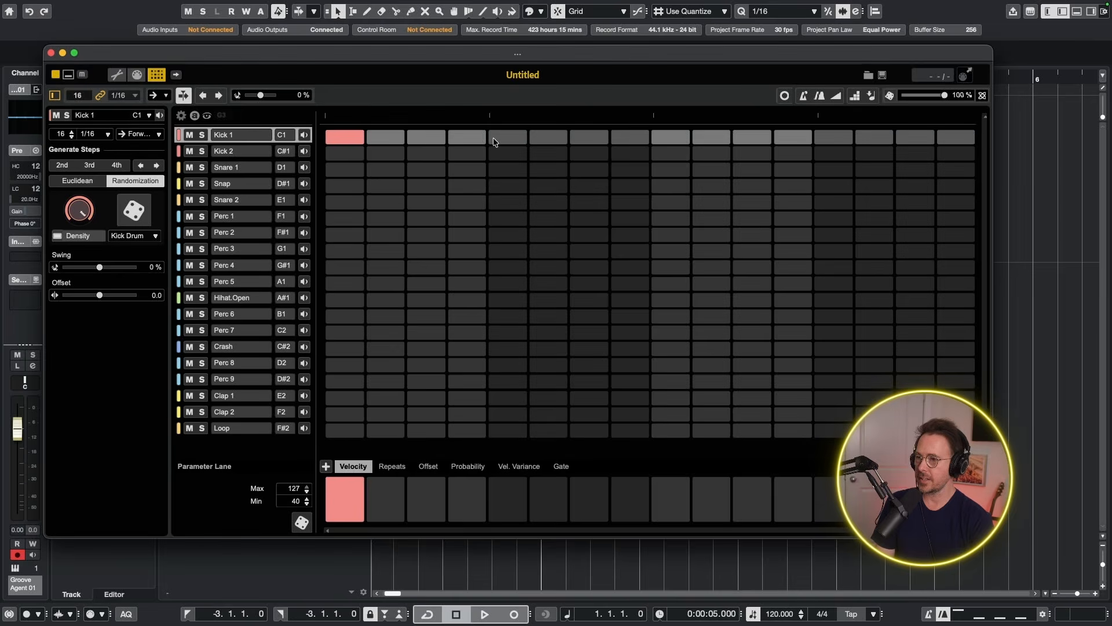
{"action": "left_click", "coordinate": [508, 139]}
{"action": "left_click", "coordinate": [653, 139]}
{"action": "left_click", "coordinate": [671, 138]}
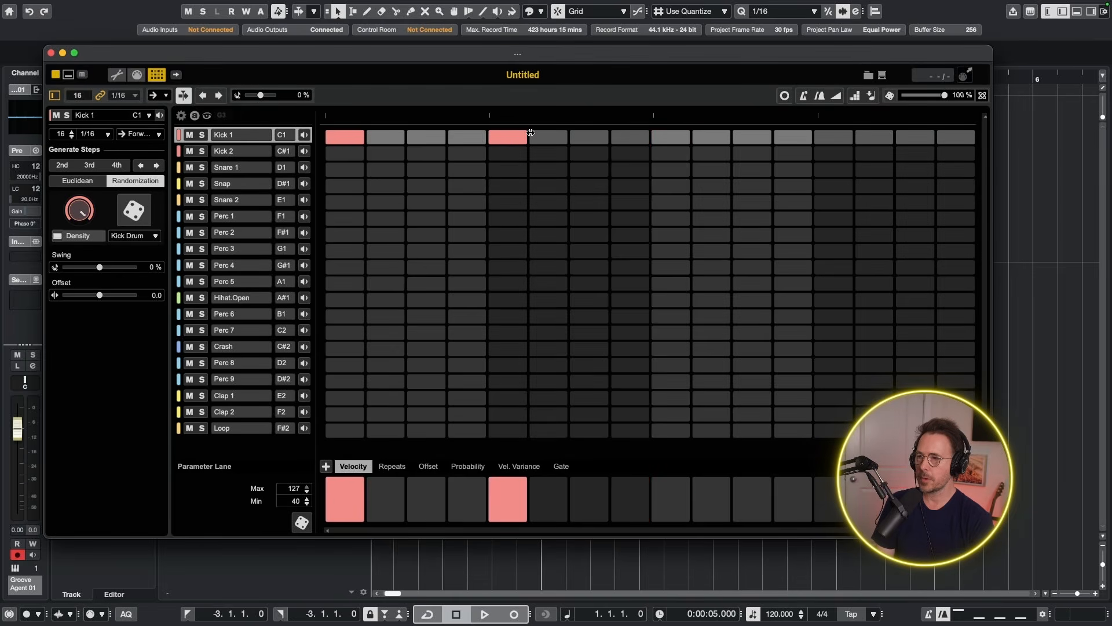
{"action": "left_click", "coordinate": [513, 140]}
{"action": "left_click", "coordinate": [349, 137]}
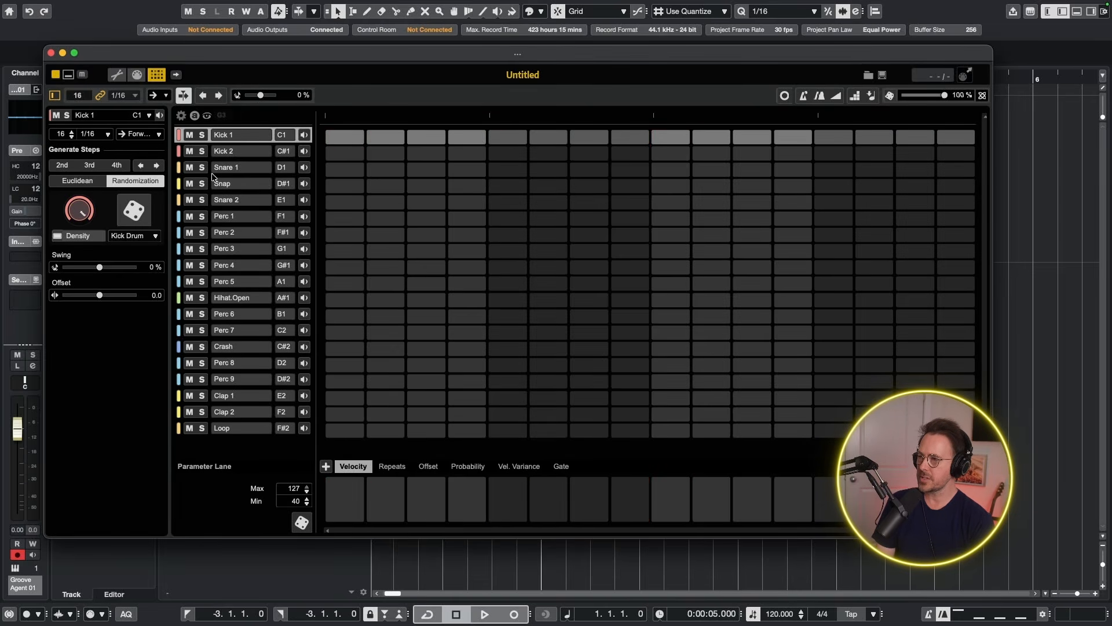
Step: Fill the Kick 1 lane with 4 Euclidean pulses and audition the pattern
{"action": "left_click", "coordinate": [95, 183]}
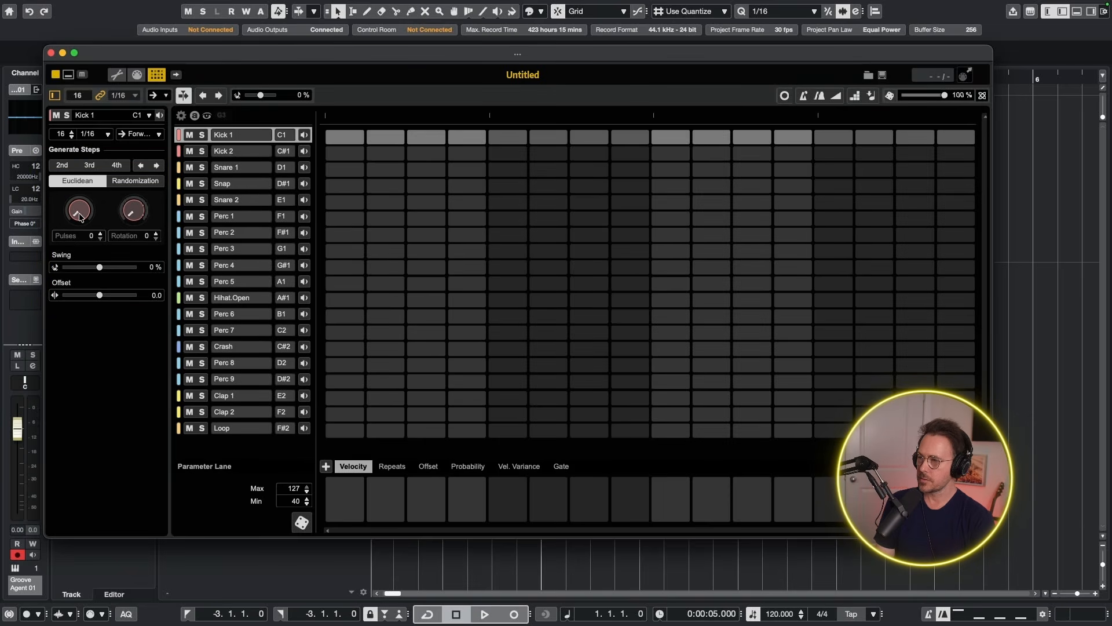
{"action": "left_click_drag", "start_coordinate": [80, 216], "coordinate": [79, 203]}
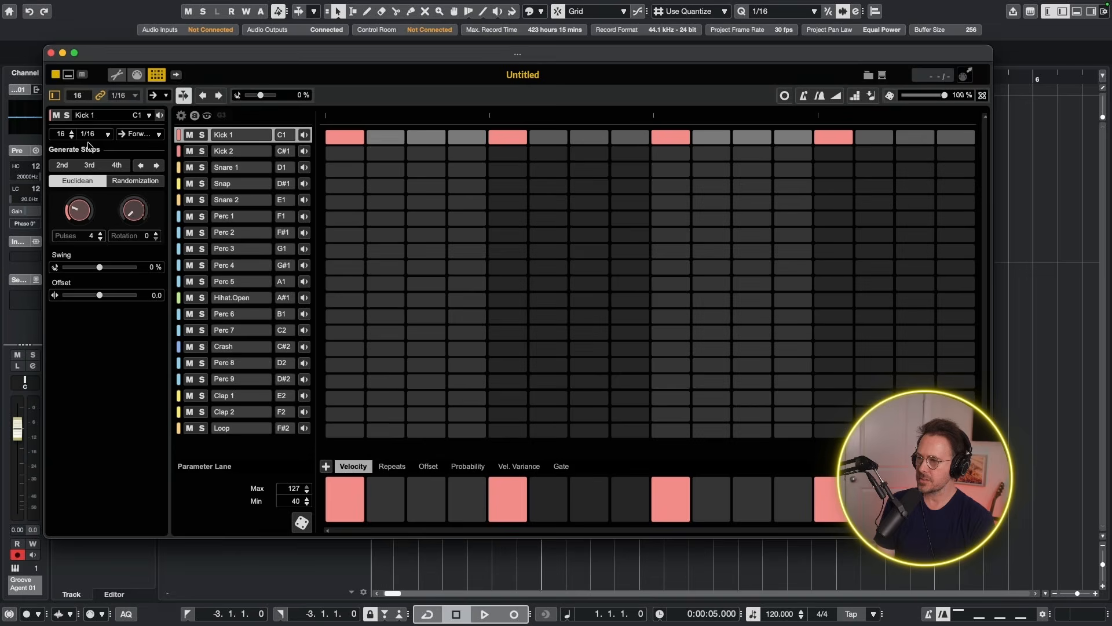
{"action": "left_click", "coordinate": [56, 75]}
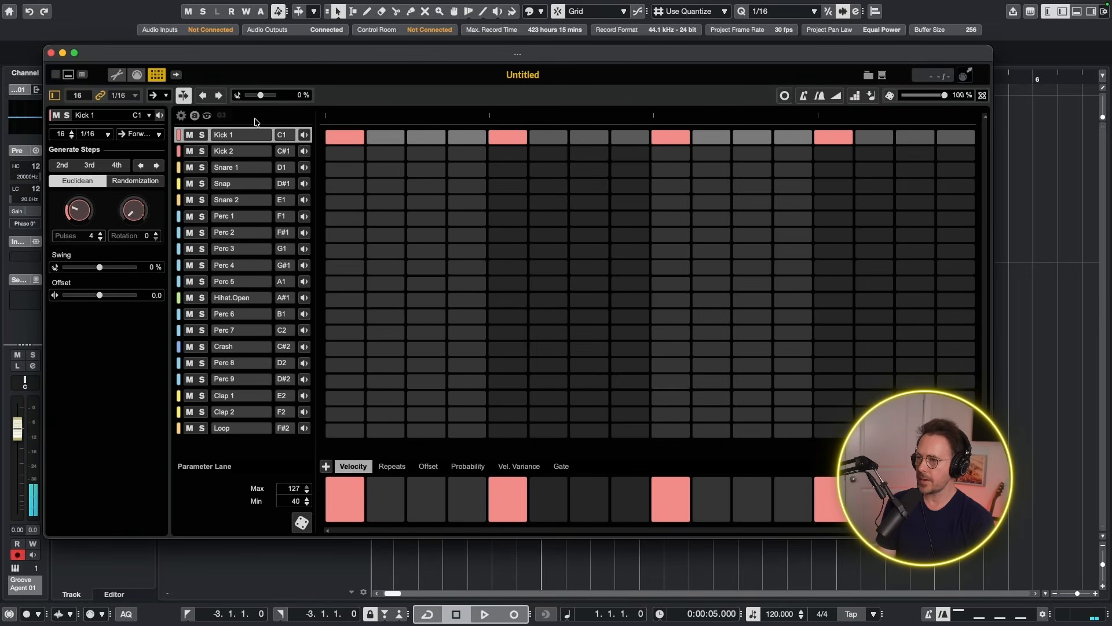
Step: Preview the Kick 2 sound and copy the Kick 1 lane's steps to the Kick 2 lane
{"action": "left_click", "coordinate": [304, 153]}
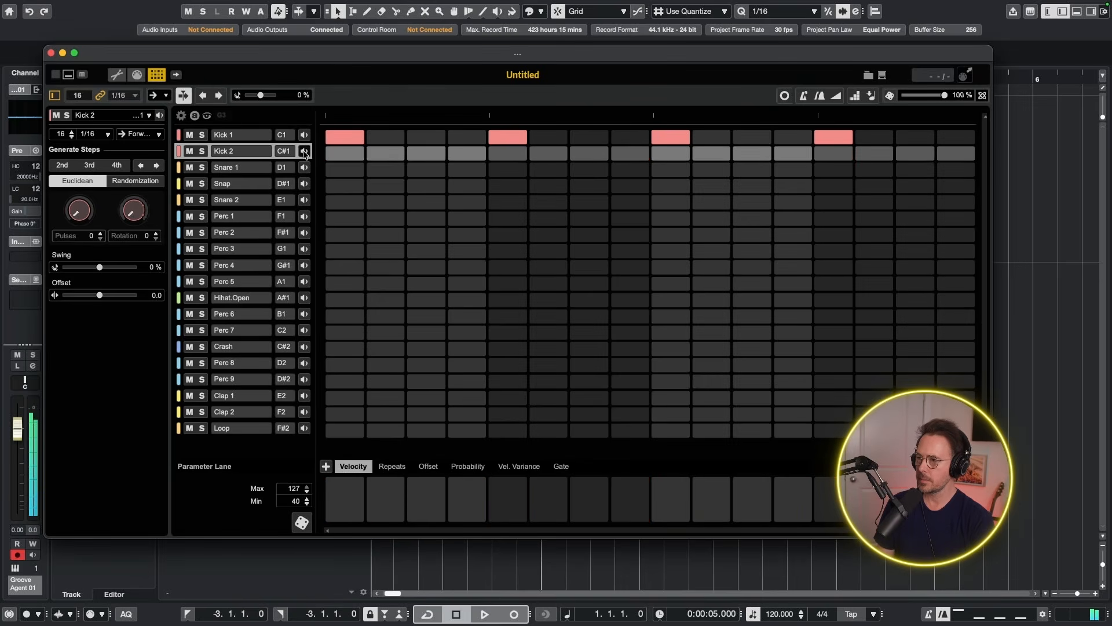
{"action": "left_click", "coordinate": [253, 136]}
{"action": "right_click", "coordinate": [253, 135]}
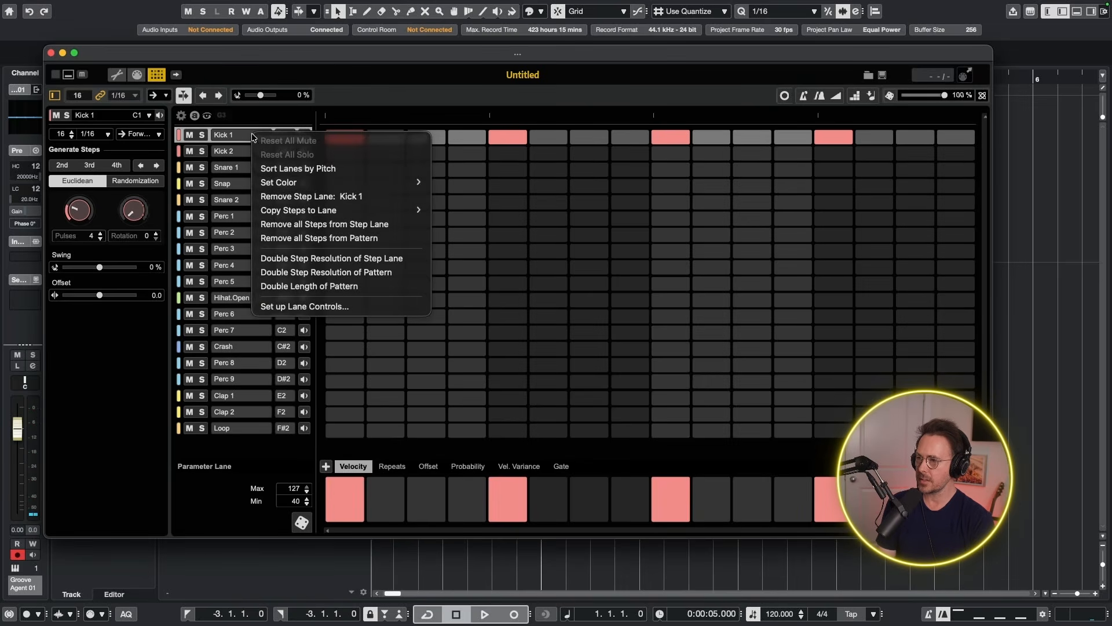
{"action": "mouse_move", "coordinate": [307, 214]}
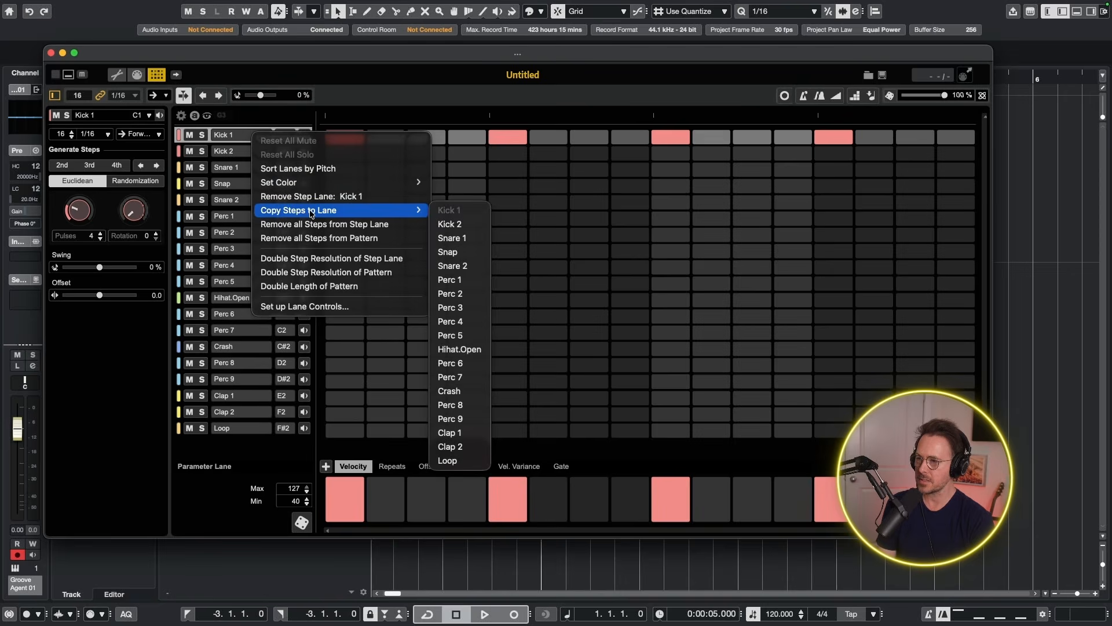
{"action": "left_click", "coordinate": [457, 226]}
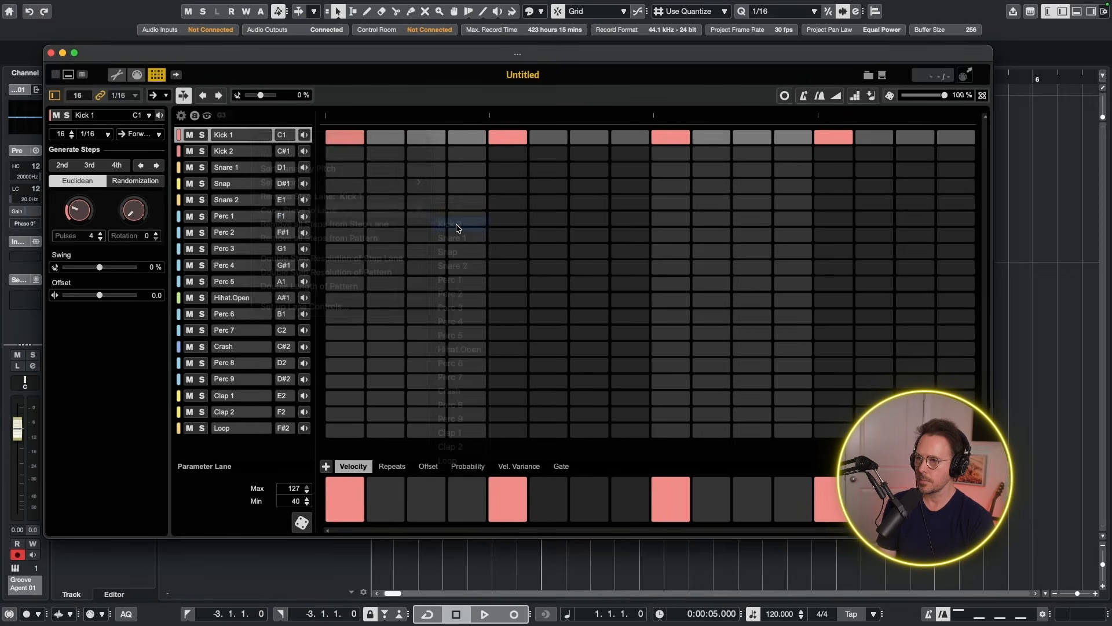
Step: Clear the steps from the Kick 1 lane and audition the pattern
{"action": "left_click", "coordinate": [350, 137]}
{"action": "left_click", "coordinate": [515, 136]}
{"action": "left_click", "coordinate": [681, 139]}
{"action": "left_click", "coordinate": [54, 75]}
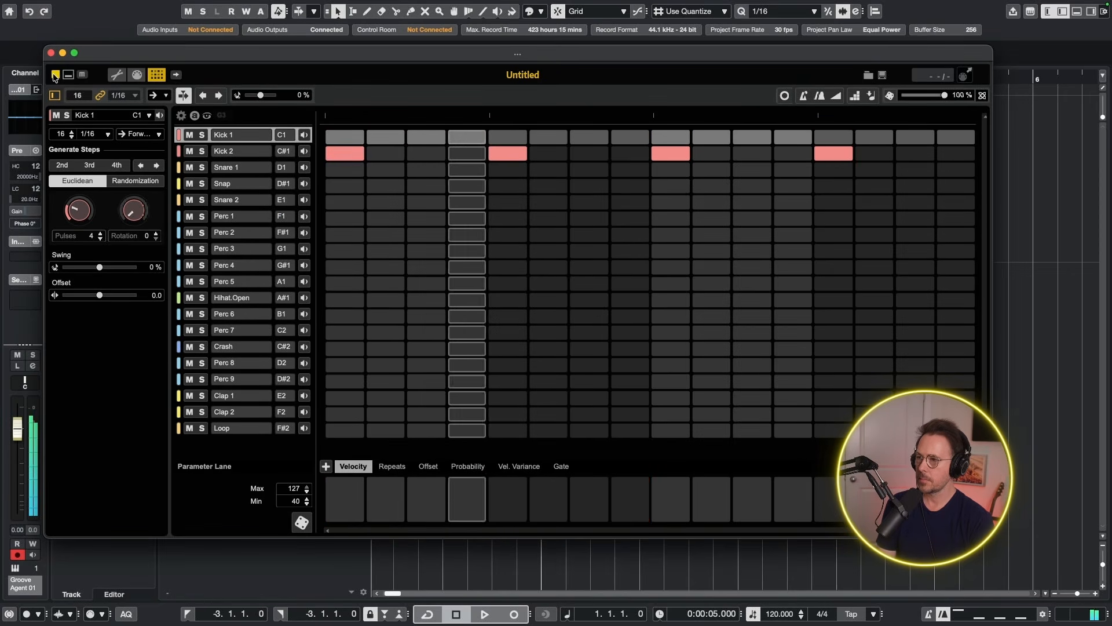
{"action": "left_click", "coordinate": [55, 75]}
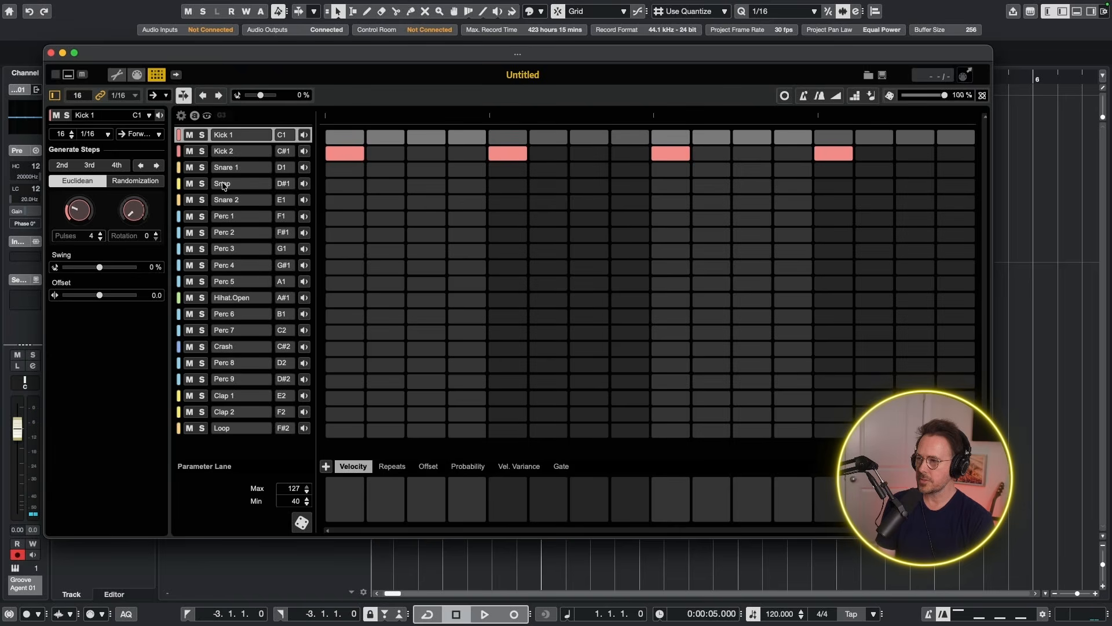
Step: Generate Euclidean steps for the Snap lane with 2 pulses and a rotation of 4, and audition the pattern
{"action": "left_click", "coordinate": [305, 184]}
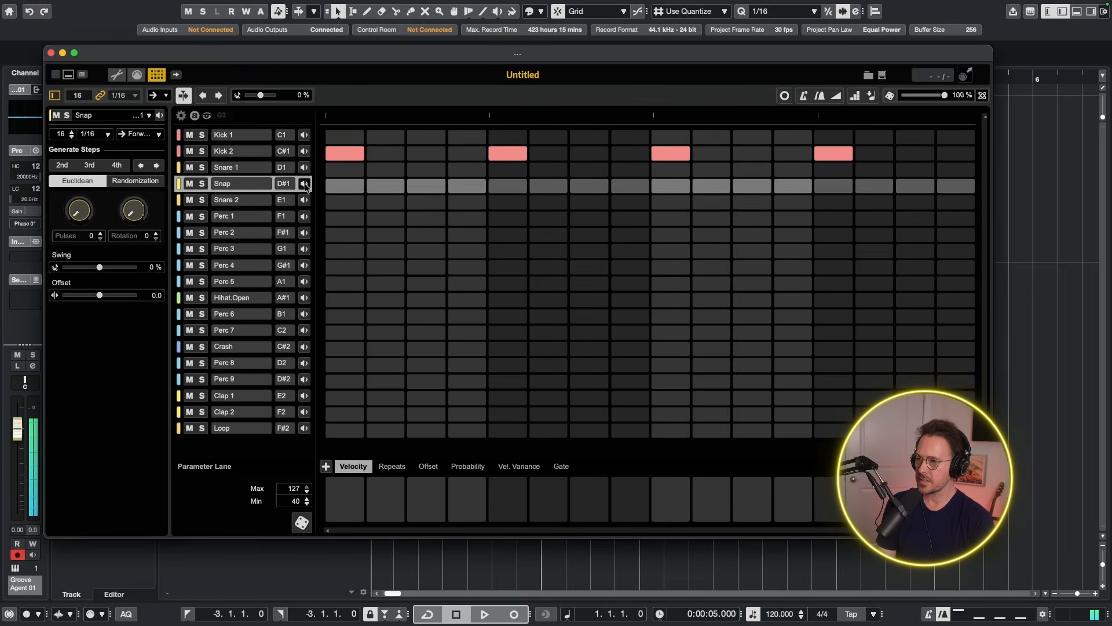
{"action": "left_click", "coordinate": [101, 181]}
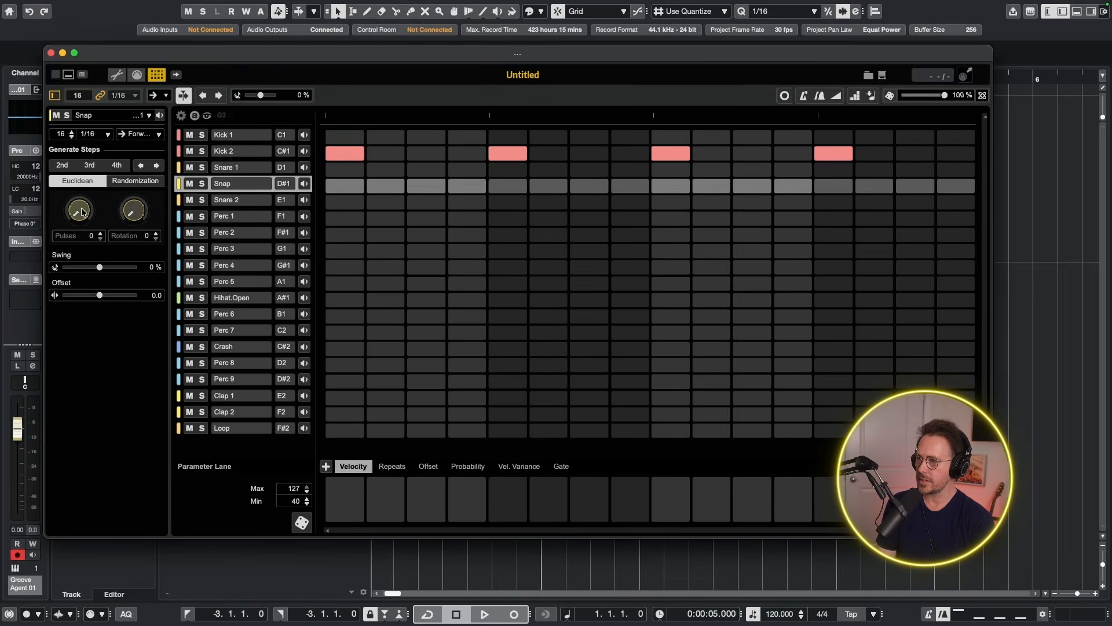
{"action": "left_click_drag", "start_coordinate": [80, 213], "coordinate": [82, 174]}
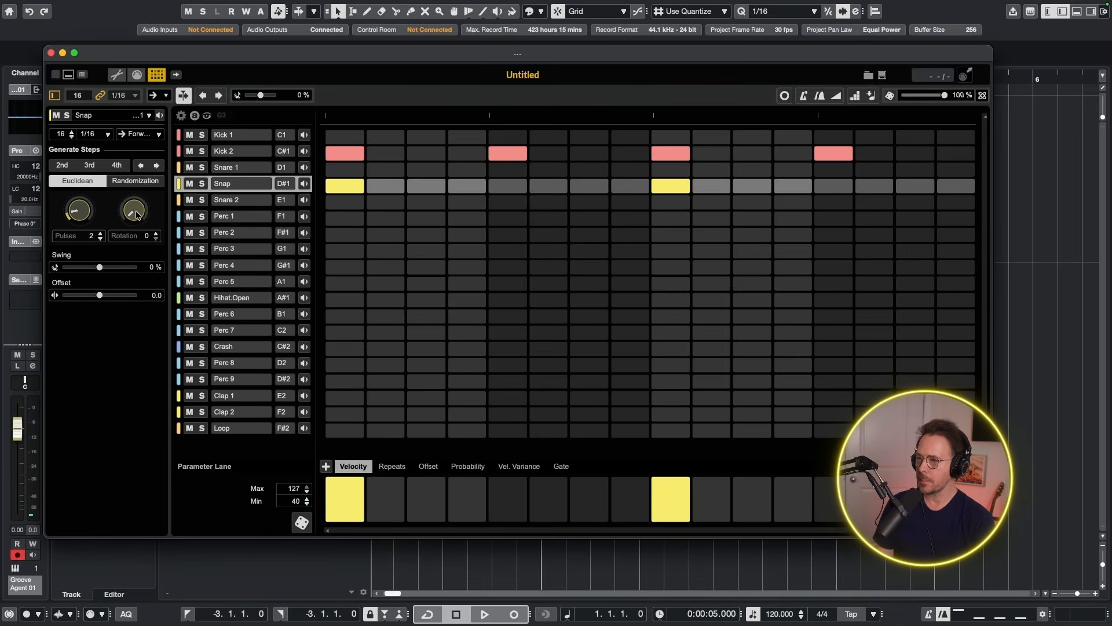
{"action": "left_click_drag", "start_coordinate": [137, 215], "coordinate": [155, 148]}
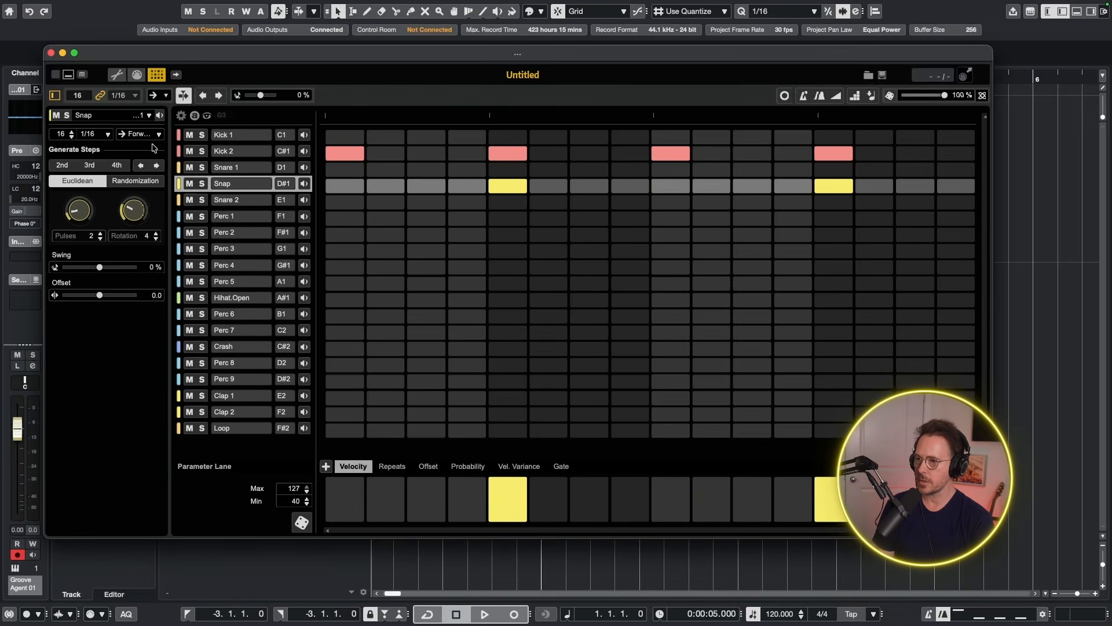
{"action": "left_click", "coordinate": [56, 76]}
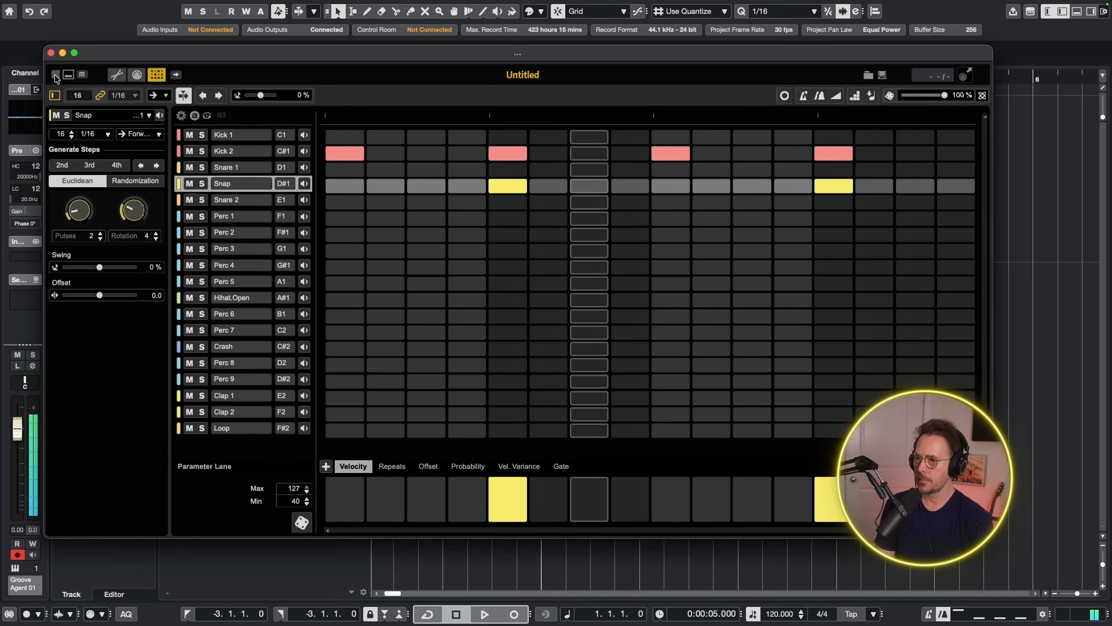
{"action": "left_click", "coordinate": [56, 75]}
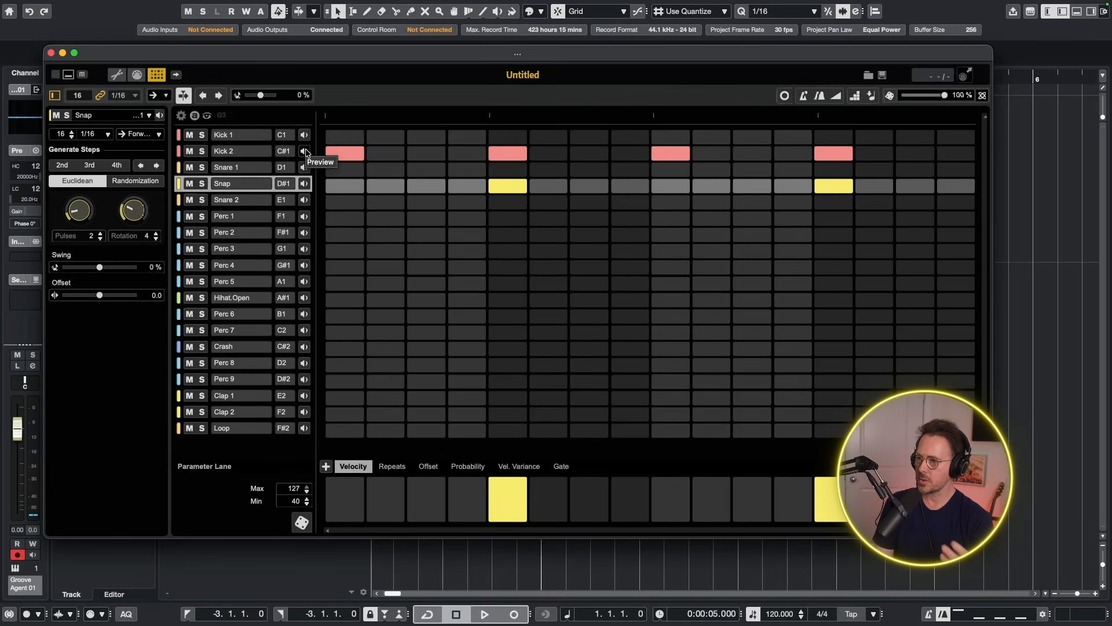
Step: Preview the percussion sounds Perc 1 to Perc 4, Perc 6, Perc 8 and Perc 9
{"action": "left_click", "coordinate": [304, 216]}
{"action": "left_click", "coordinate": [303, 232]}
{"action": "left_click", "coordinate": [304, 248]}
{"action": "left_click", "coordinate": [304, 265]}
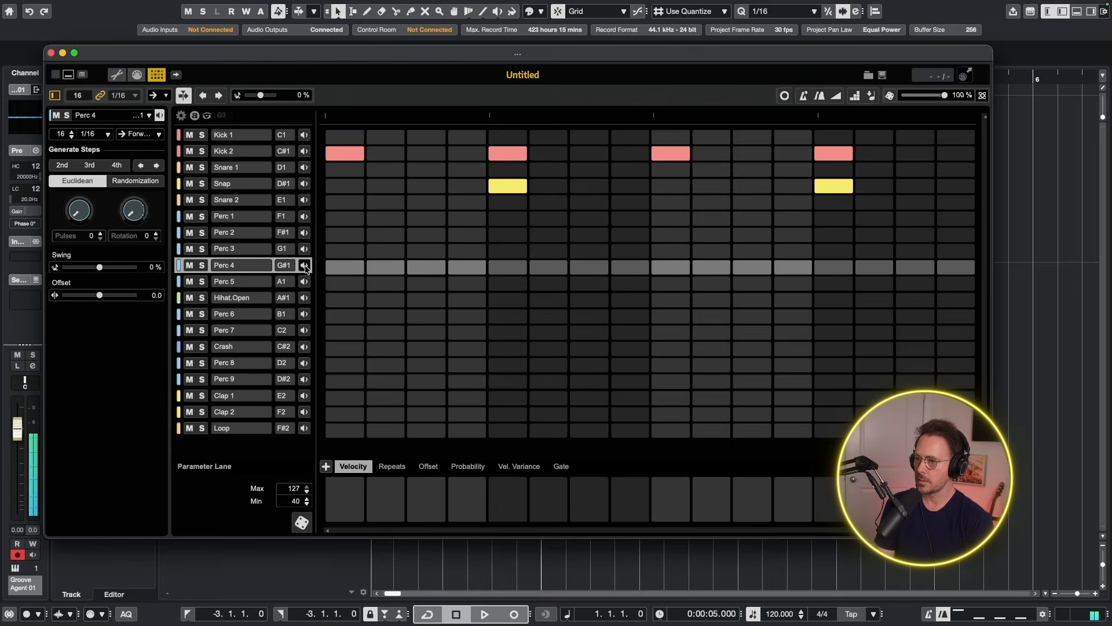
{"action": "left_click", "coordinate": [304, 313]}
{"action": "left_click", "coordinate": [304, 362]}
{"action": "left_click", "coordinate": [304, 378]}
Step: Generate random steps for the Perc 1 lane, re-rolling the randomization once
{"action": "left_click", "coordinate": [245, 216]}
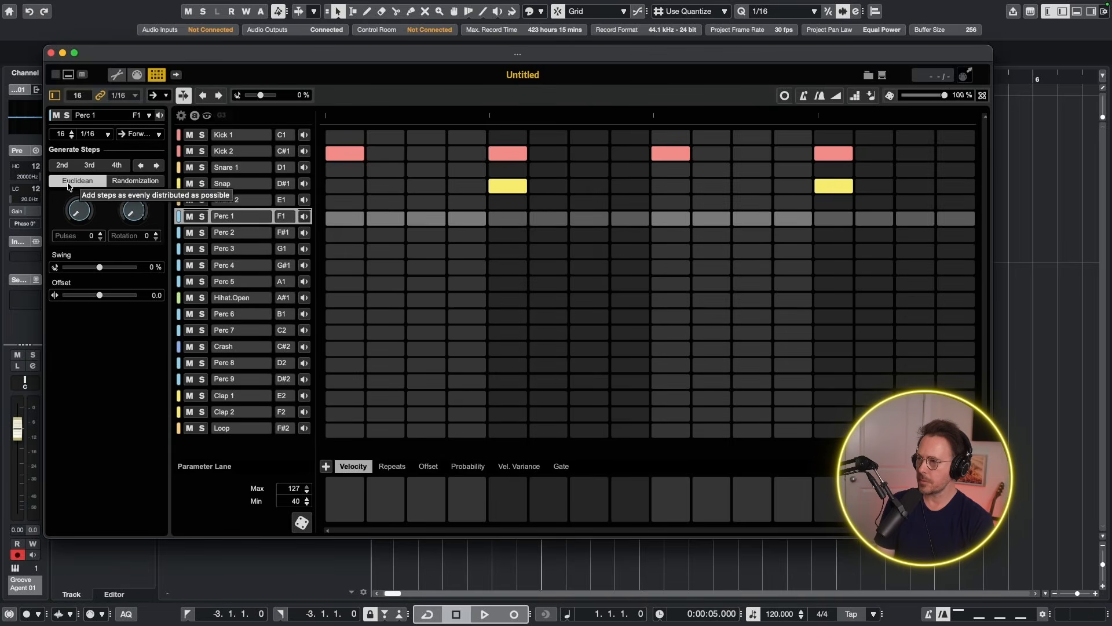
{"action": "left_click", "coordinate": [135, 180]}
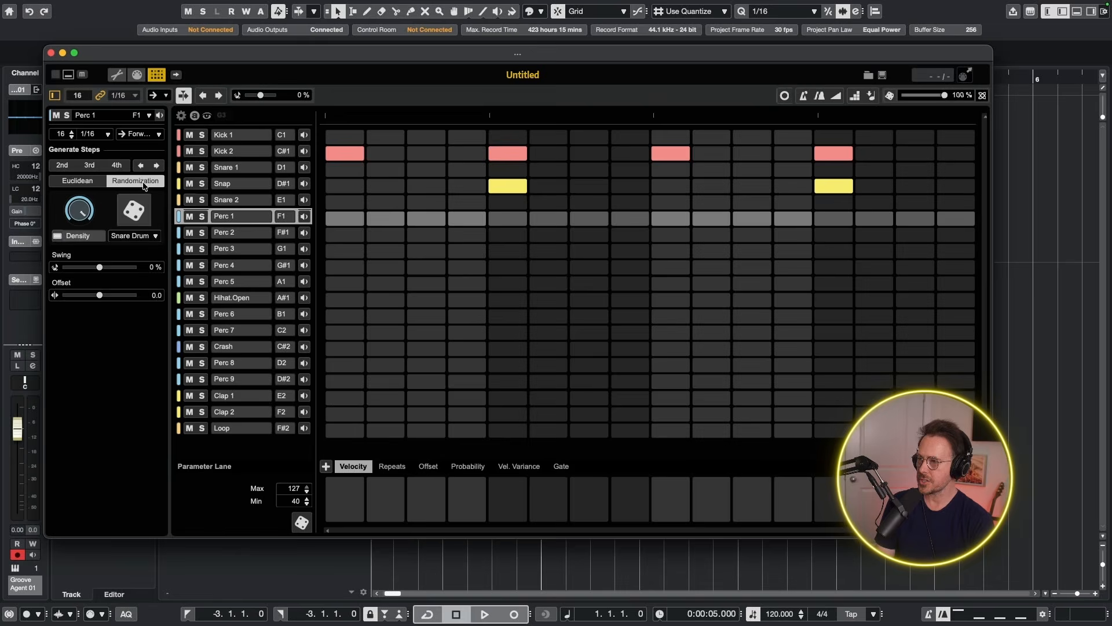
{"action": "left_click", "coordinate": [134, 217]}
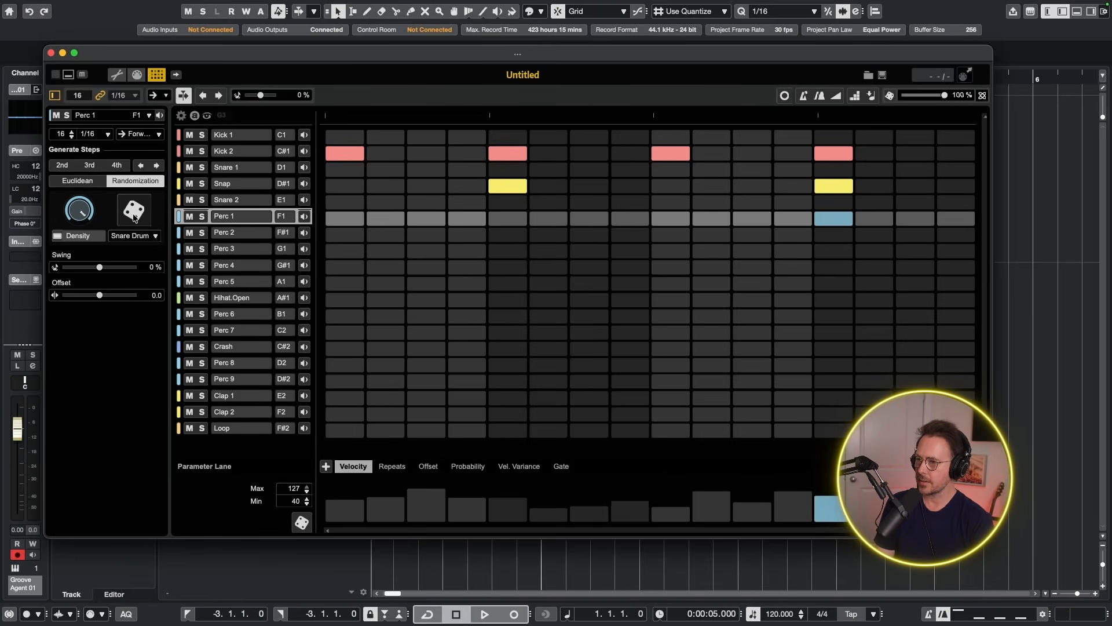
{"action": "left_click", "coordinate": [134, 217]}
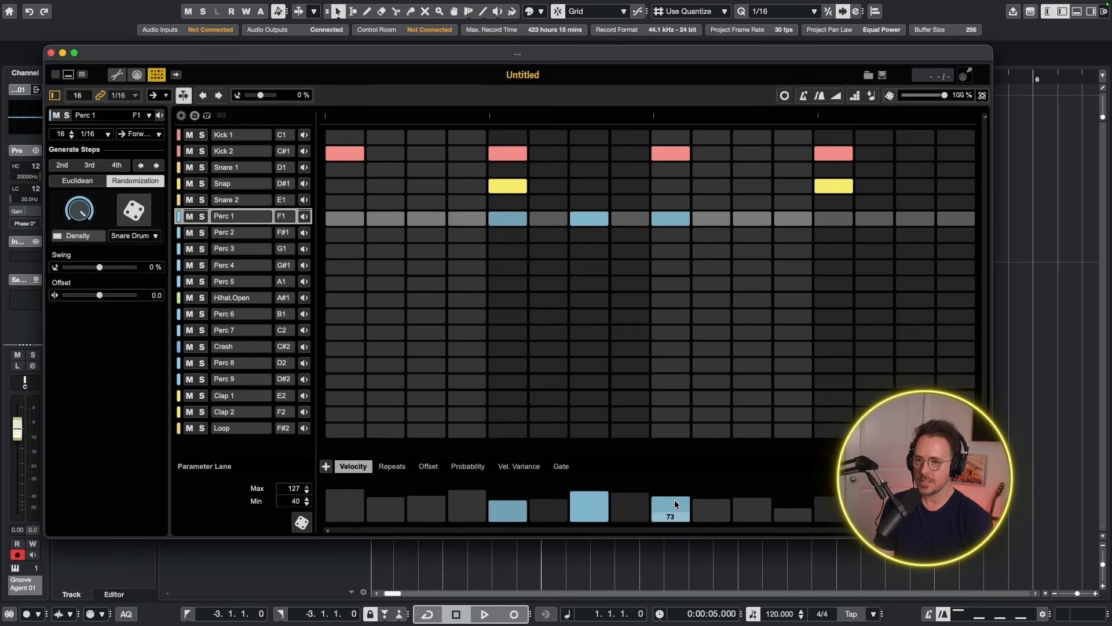
Step: Set the velocity of Perc 1's ninth step to 60 and add Perc 1 hits on steps 1, 10, 13 and 15
{"action": "mouse_move", "coordinate": [675, 504]}
{"action": "left_mouse_down"}
{"action": "mouse_move", "coordinate": [675, 494]}
{"action": "mouse_move", "coordinate": [674, 503]}
{"action": "left_mouse_up"}
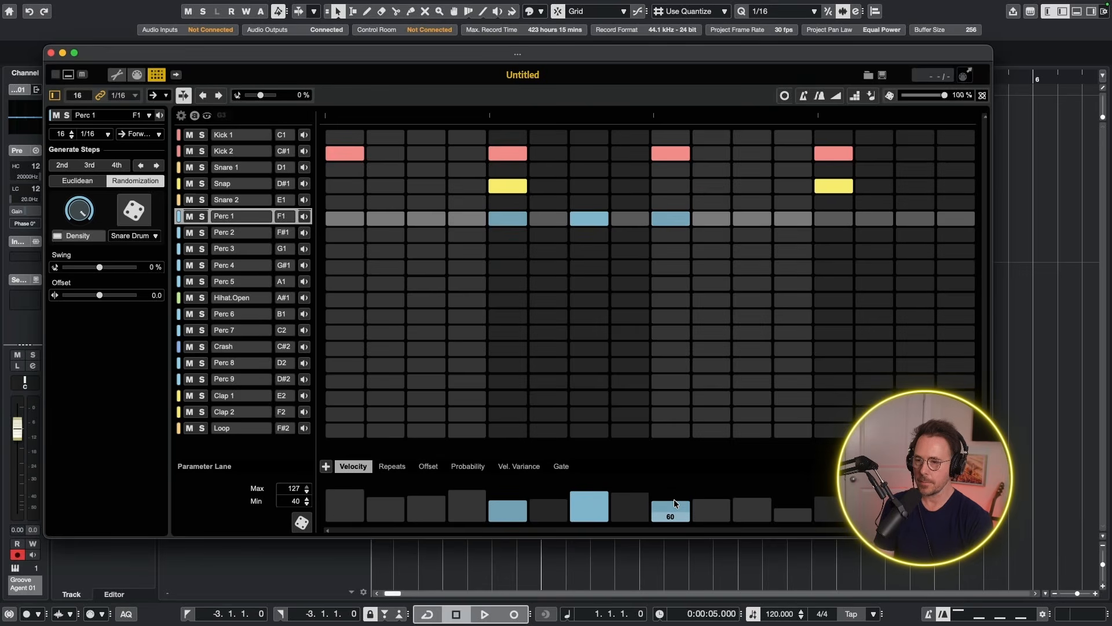
{"action": "left_click", "coordinate": [711, 220]}
{"action": "left_click", "coordinate": [833, 219]}
{"action": "left_click", "coordinate": [916, 219]}
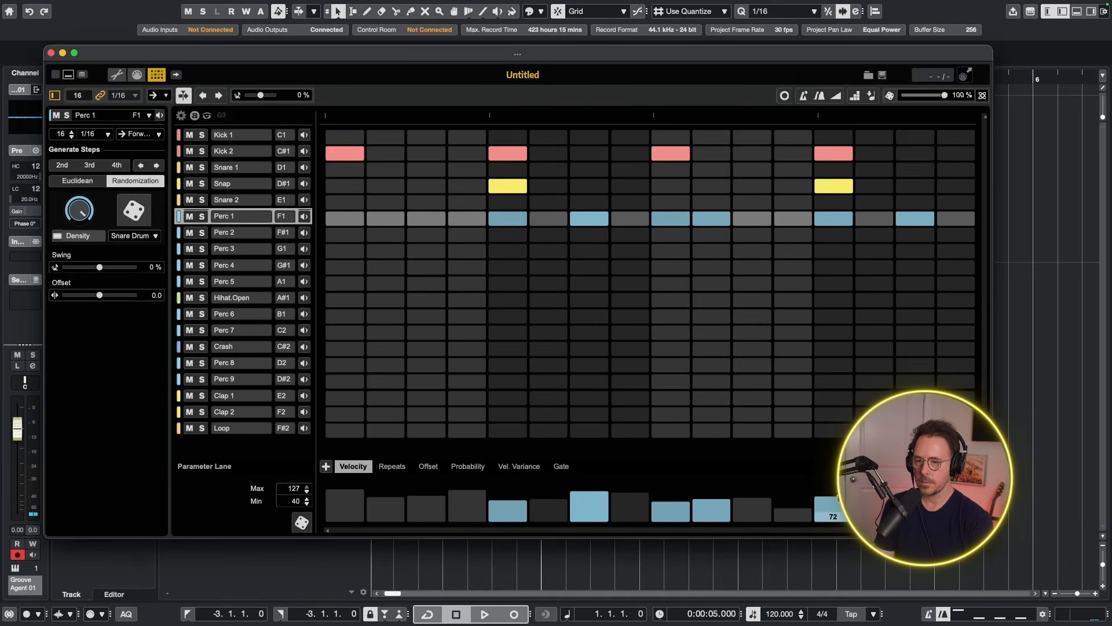
Step: Generate random steps for the Perc 2 and Perc 3 lanes, and audition the pattern
{"action": "left_click", "coordinate": [248, 234]}
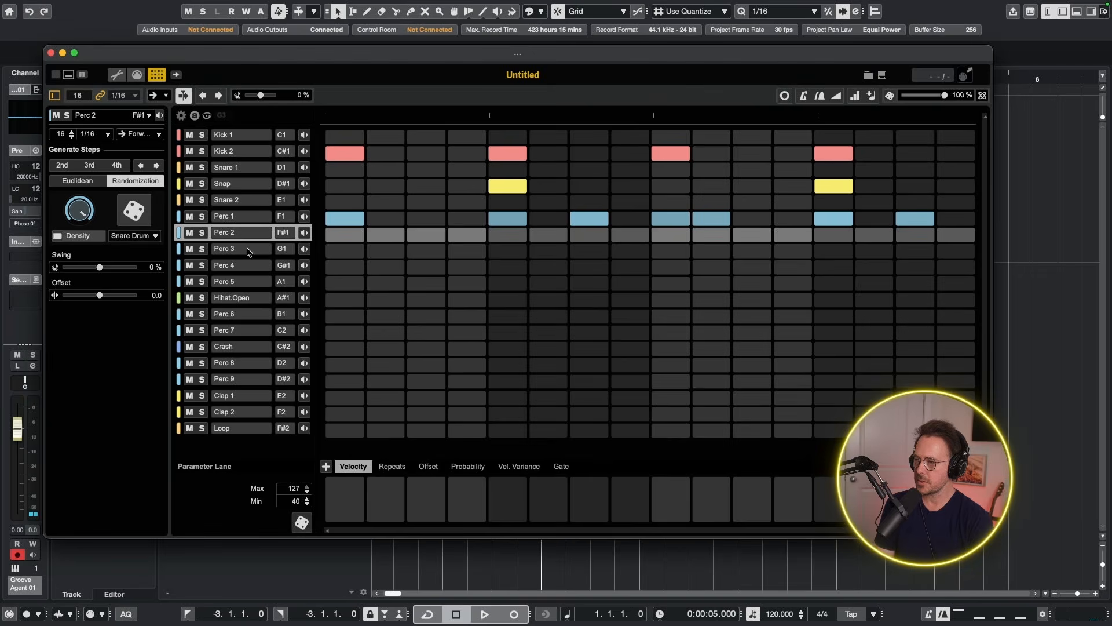
{"action": "left_click", "coordinate": [134, 212]}
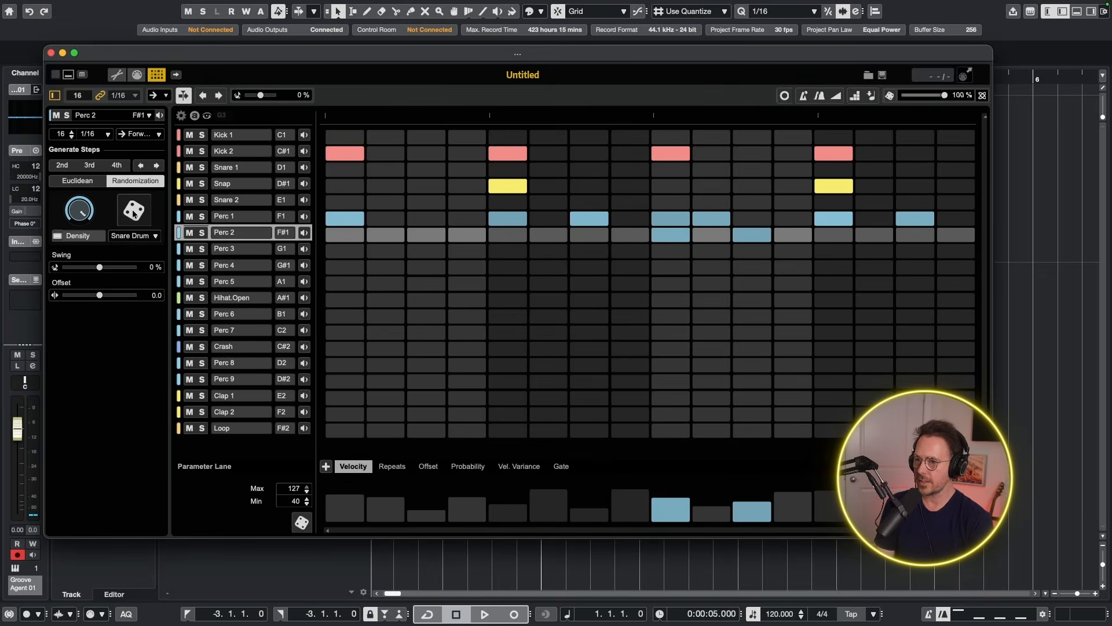
{"action": "left_click", "coordinate": [134, 213]}
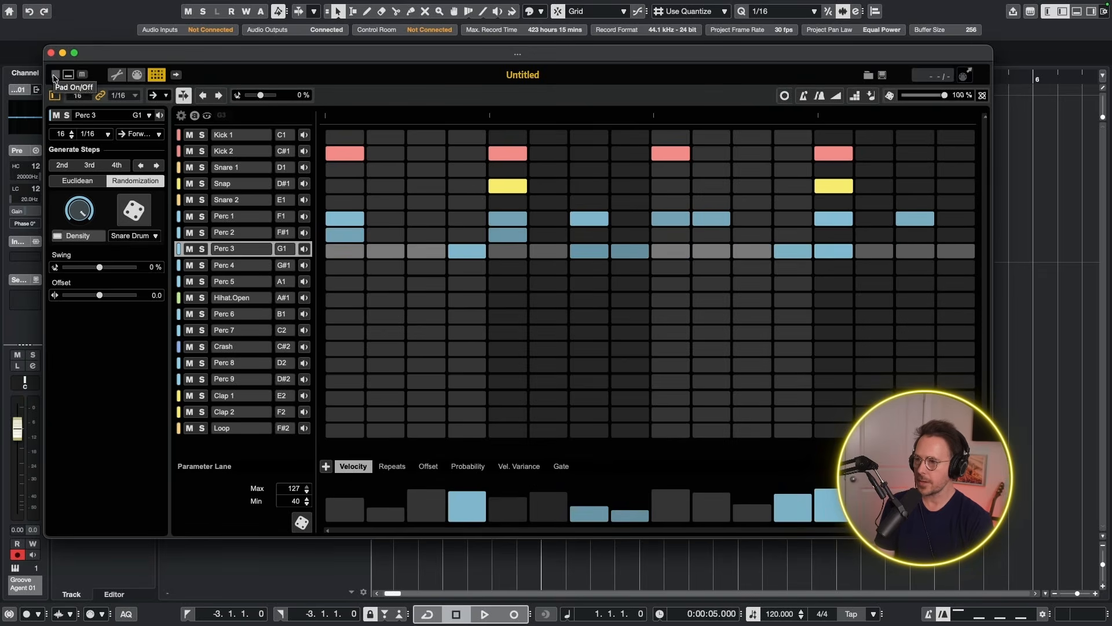
{"action": "left_click", "coordinate": [54, 77]}
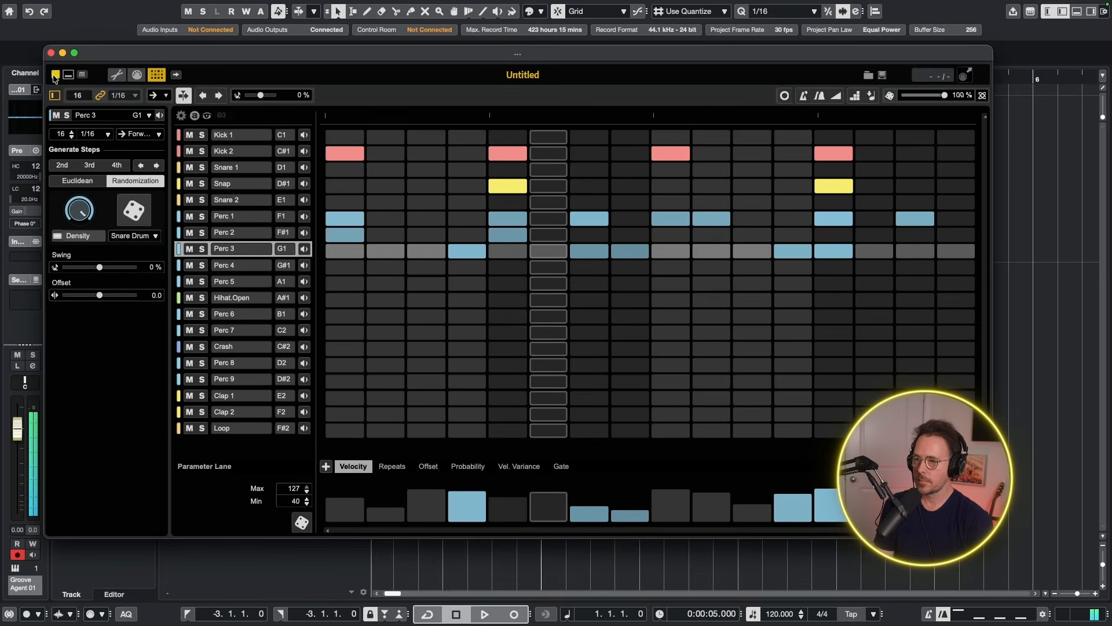
{"action": "left_click", "coordinate": [54, 77]}
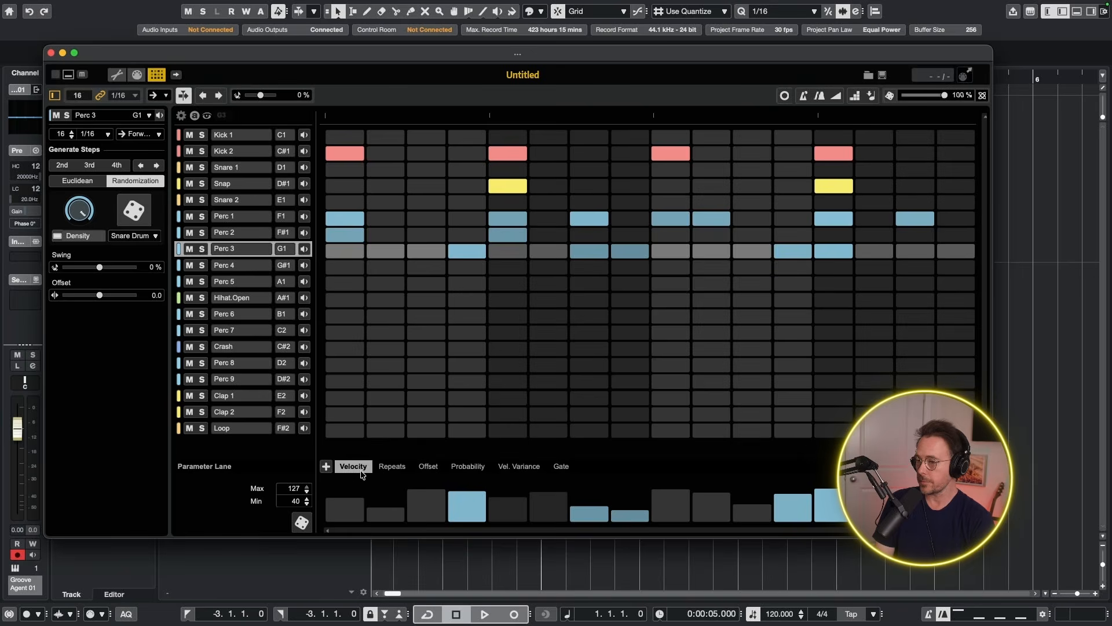
Step: Increase the repeats of the fourth step in the Perc 3 lane and audition the pattern
{"action": "left_click", "coordinate": [391, 466]}
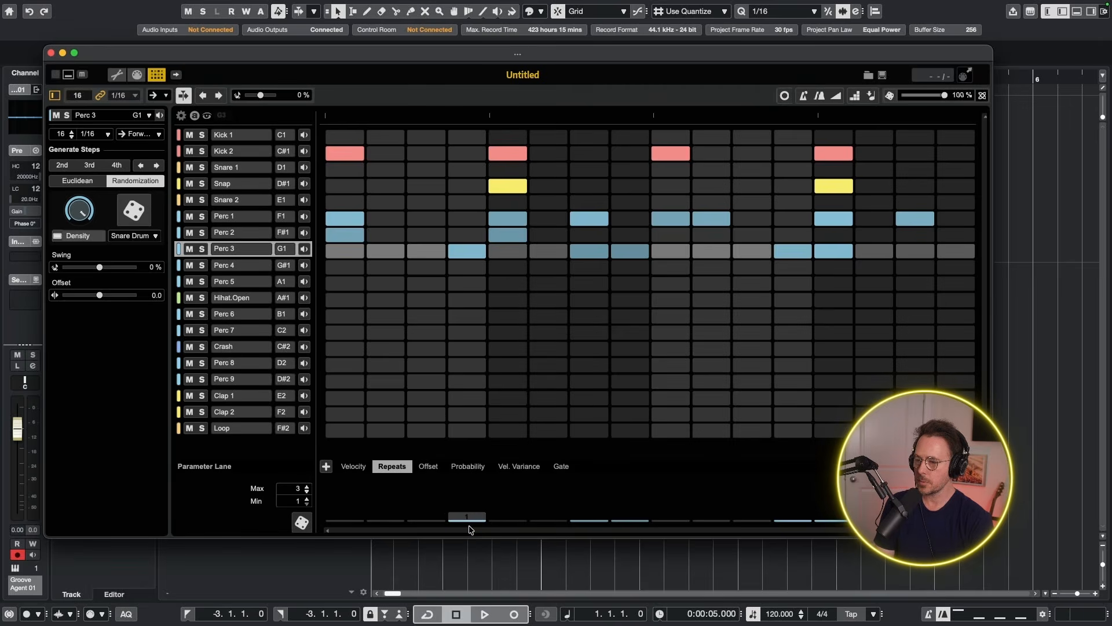
{"action": "left_click_drag", "start_coordinate": [470, 525], "coordinate": [473, 512]}
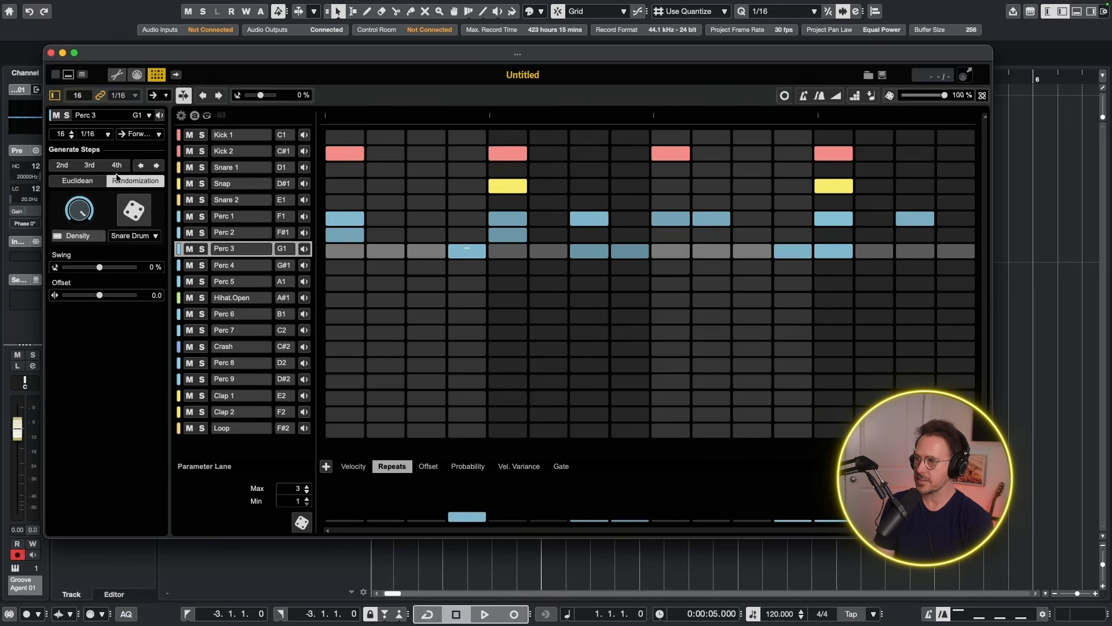
{"action": "left_click", "coordinate": [56, 75]}
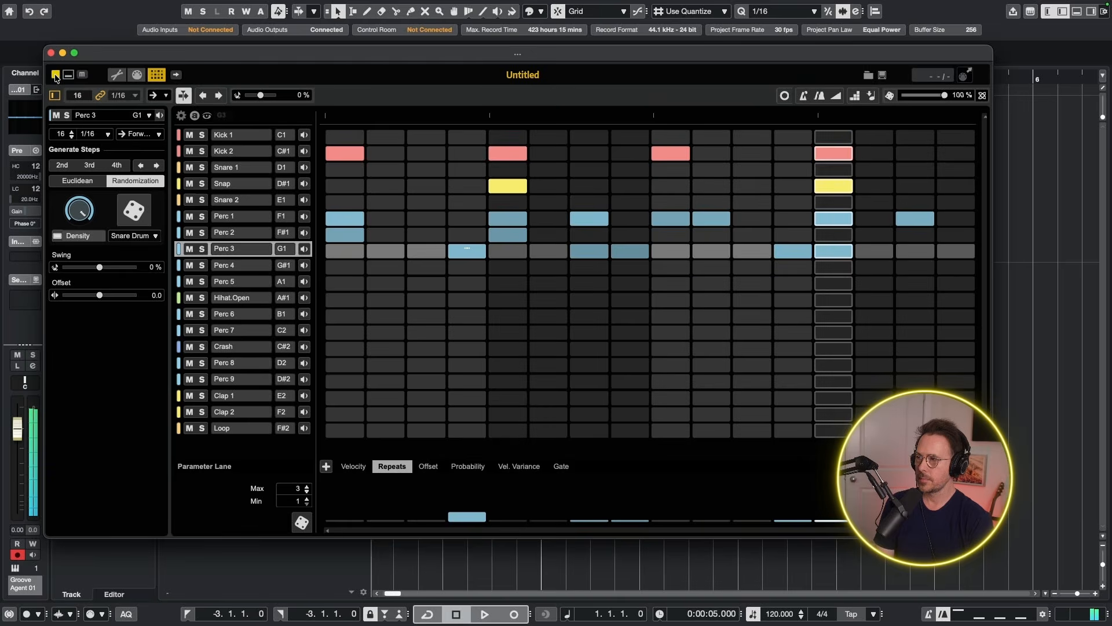
{"action": "left_click", "coordinate": [55, 75]}
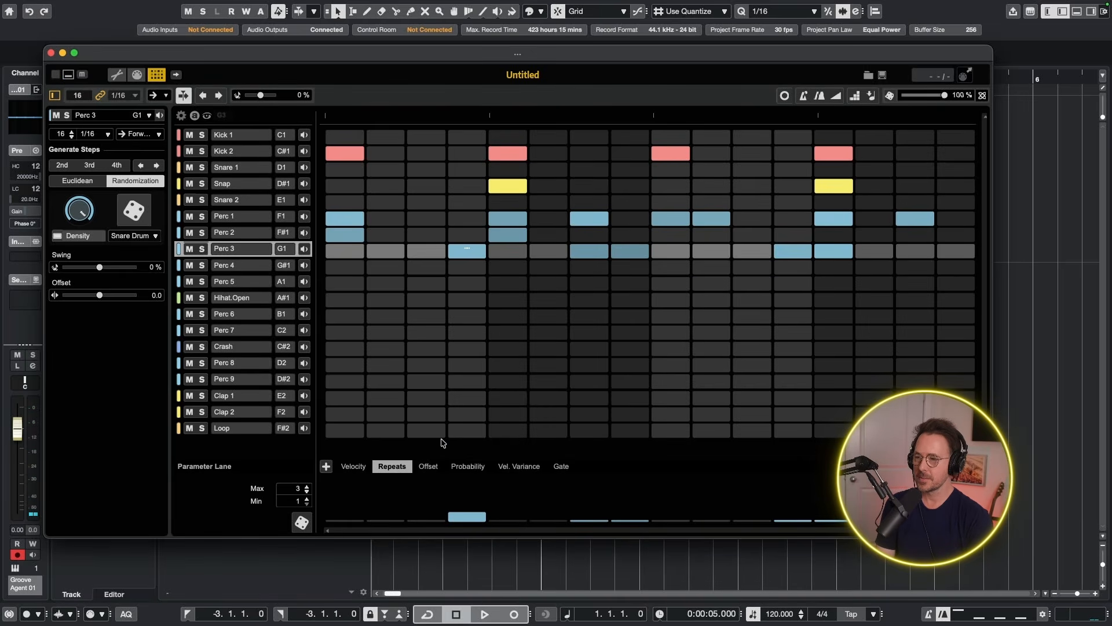
Step: Add an open hi-hat hit on step 13, generate random steps for the Perc 7 lane, and audition the pattern
{"action": "left_click", "coordinate": [235, 294]}
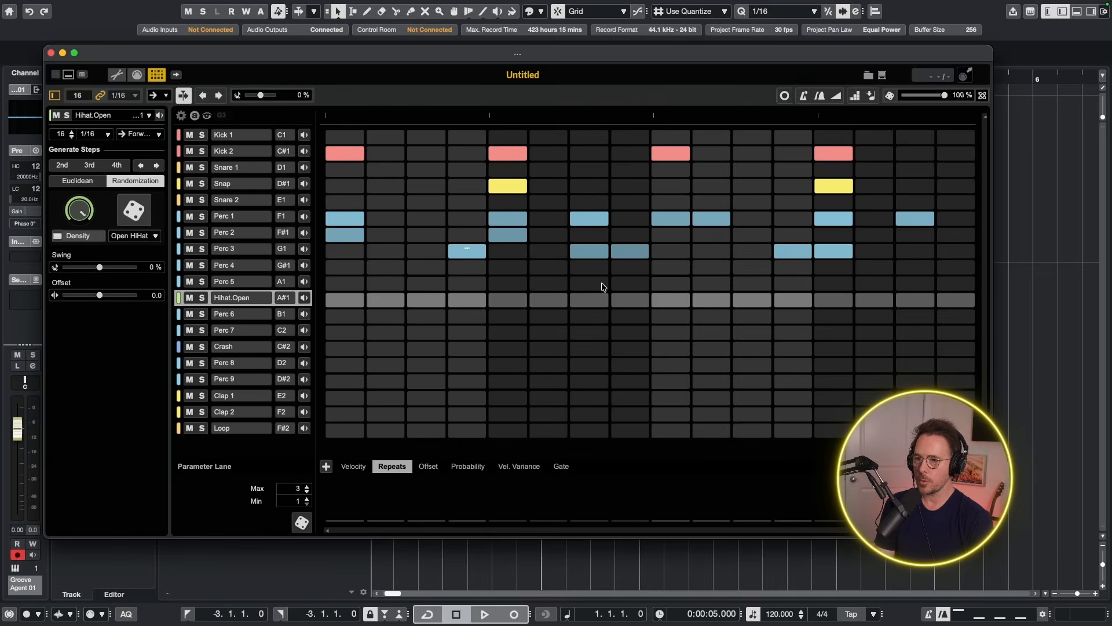
{"action": "left_click", "coordinate": [829, 301]}
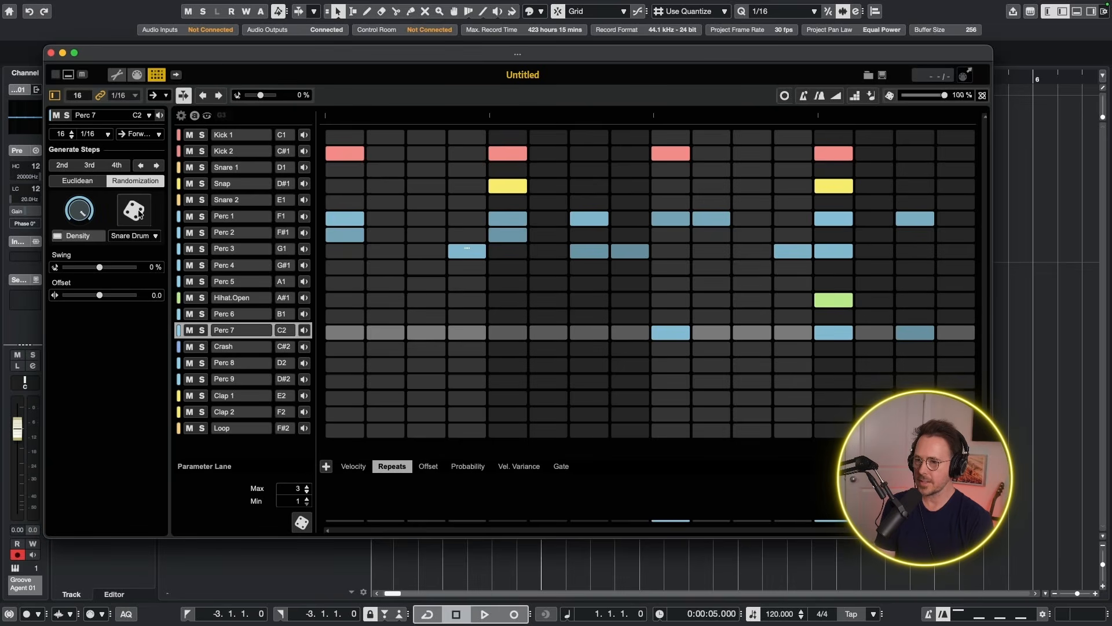
{"action": "left_click", "coordinate": [139, 214]}
{"action": "left_click", "coordinate": [139, 214]}
{"action": "left_click", "coordinate": [55, 75]}
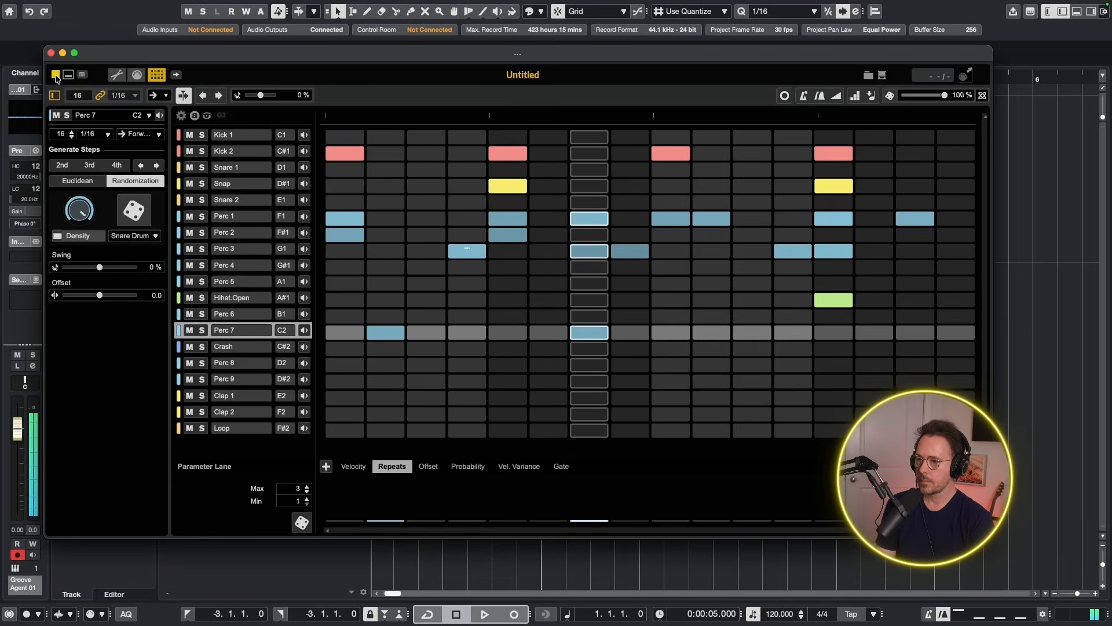
{"action": "left_click", "coordinate": [55, 75]}
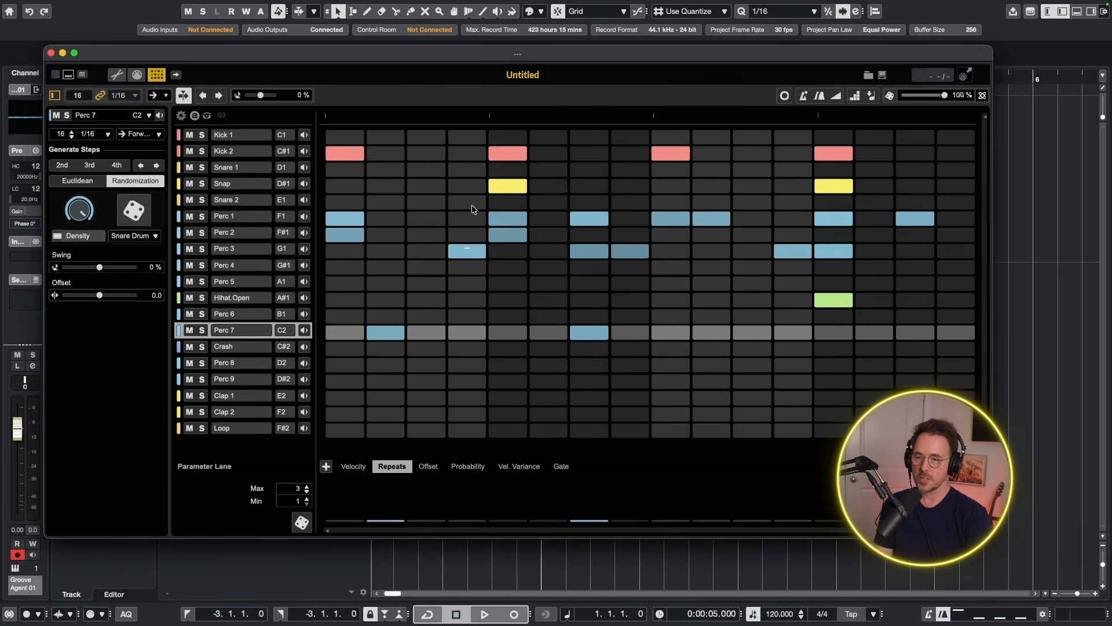
Step: Double the pattern's length to 32 steps and vary its second half by editing the Perc 3, Perc 5 and Snap hits
{"action": "right_click", "coordinate": [251, 332]}
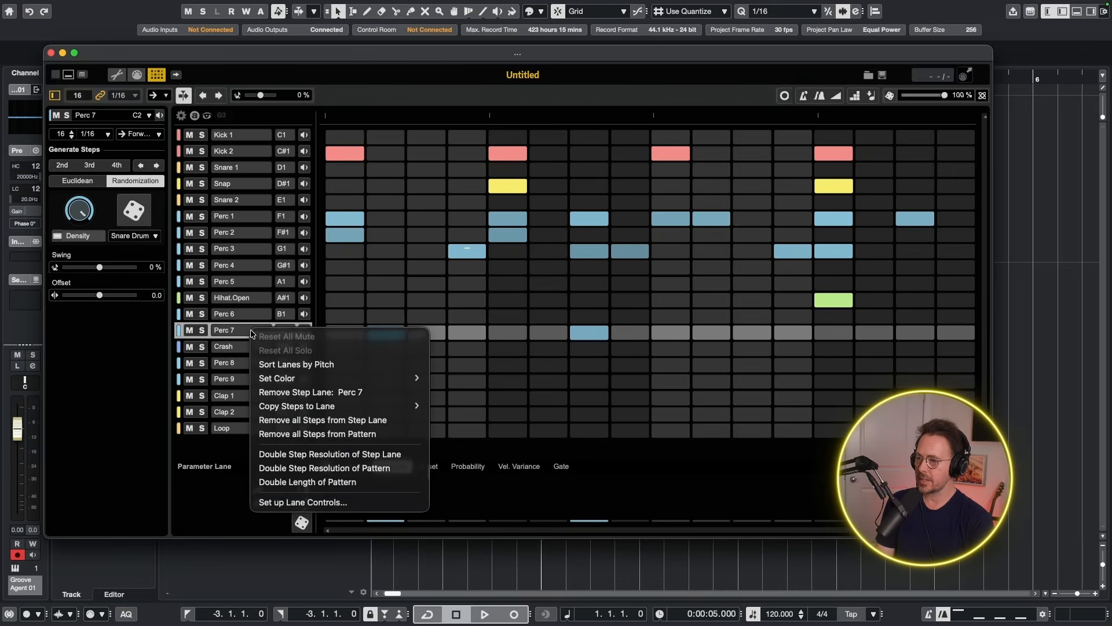
{"action": "left_click", "coordinate": [321, 486]}
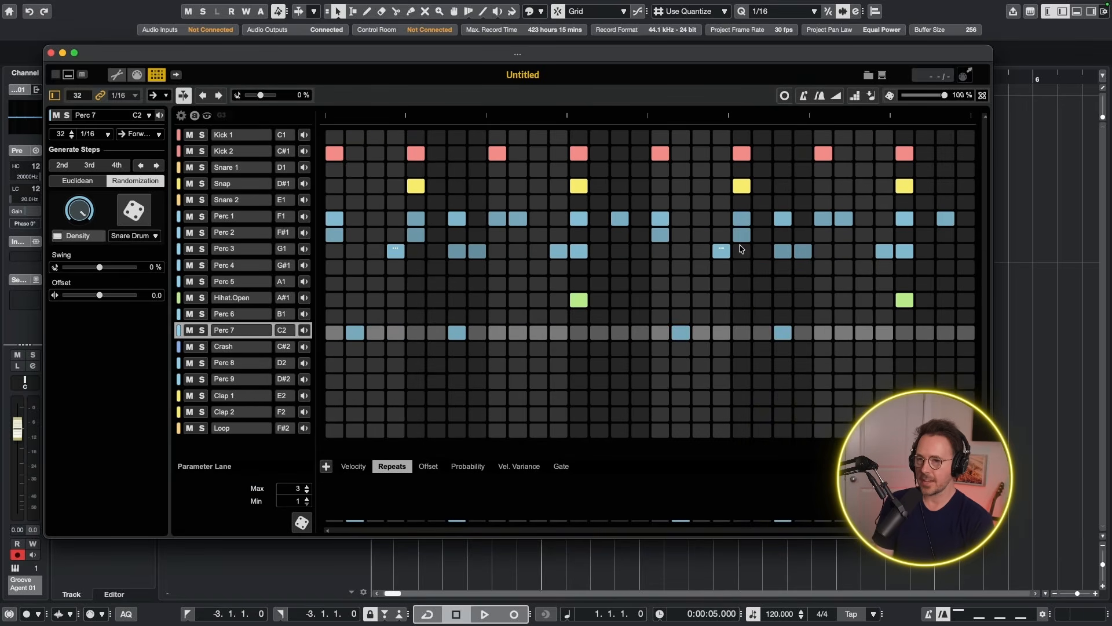
{"action": "left_click", "coordinate": [801, 252]}
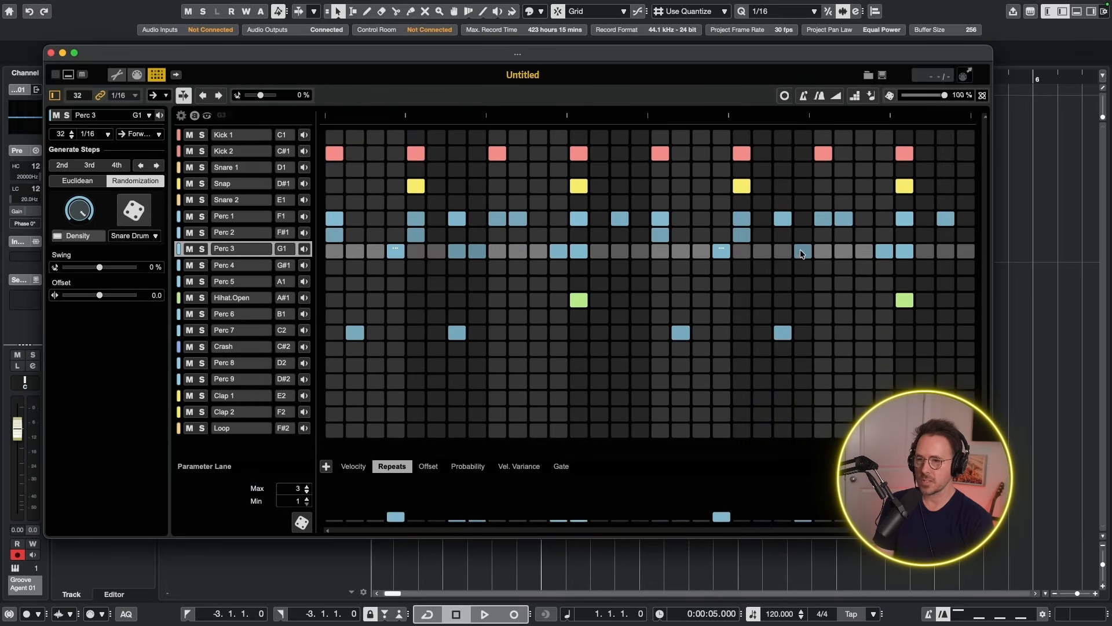
{"action": "left_click", "coordinate": [846, 284]}
{"action": "left_click", "coordinate": [722, 284]}
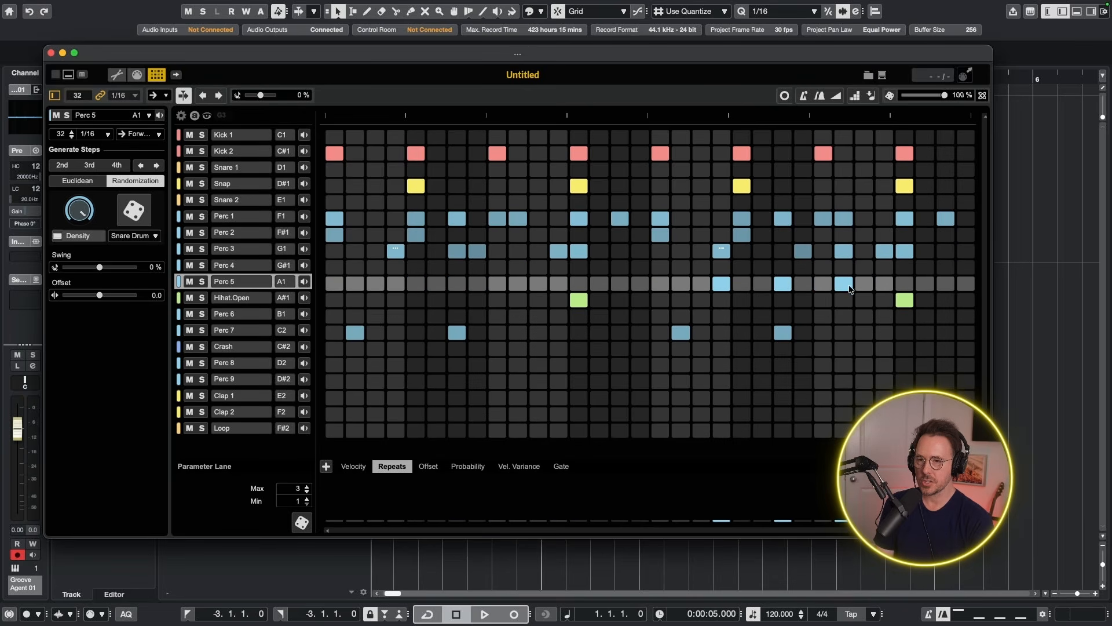
{"action": "left_click", "coordinate": [864, 284]}
{"action": "left_click", "coordinate": [864, 186]}
Step: Add a Crash hit on the first step of the pattern and audition it
{"action": "left_click", "coordinate": [384, 342]}
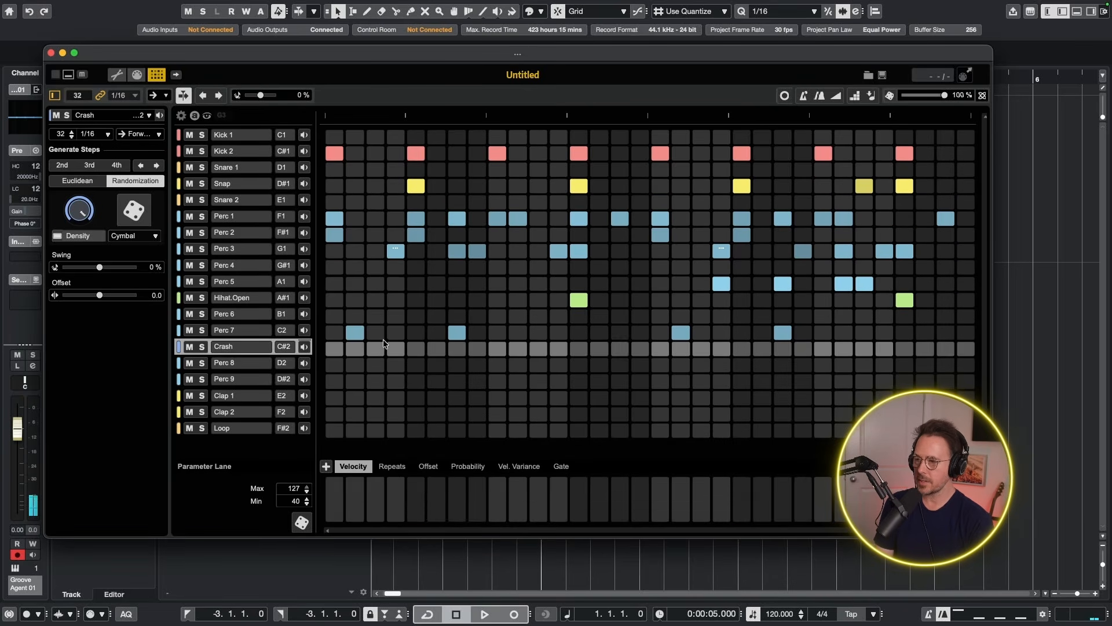
{"action": "left_click", "coordinate": [335, 349]}
{"action": "left_click", "coordinate": [55, 75]}
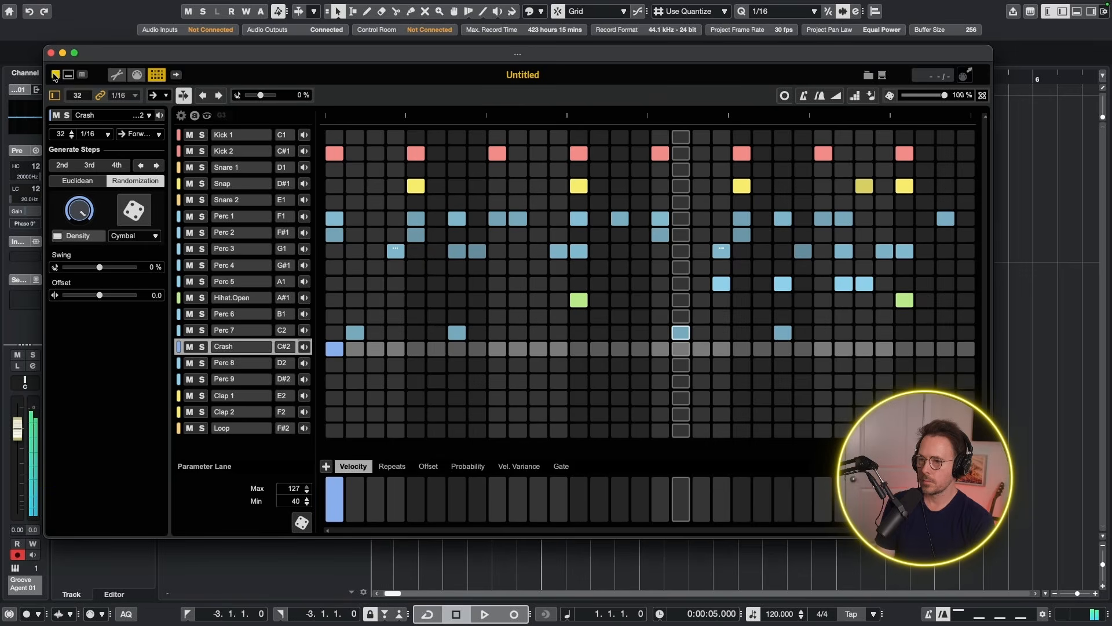
{"action": "left_click", "coordinate": [55, 75]}
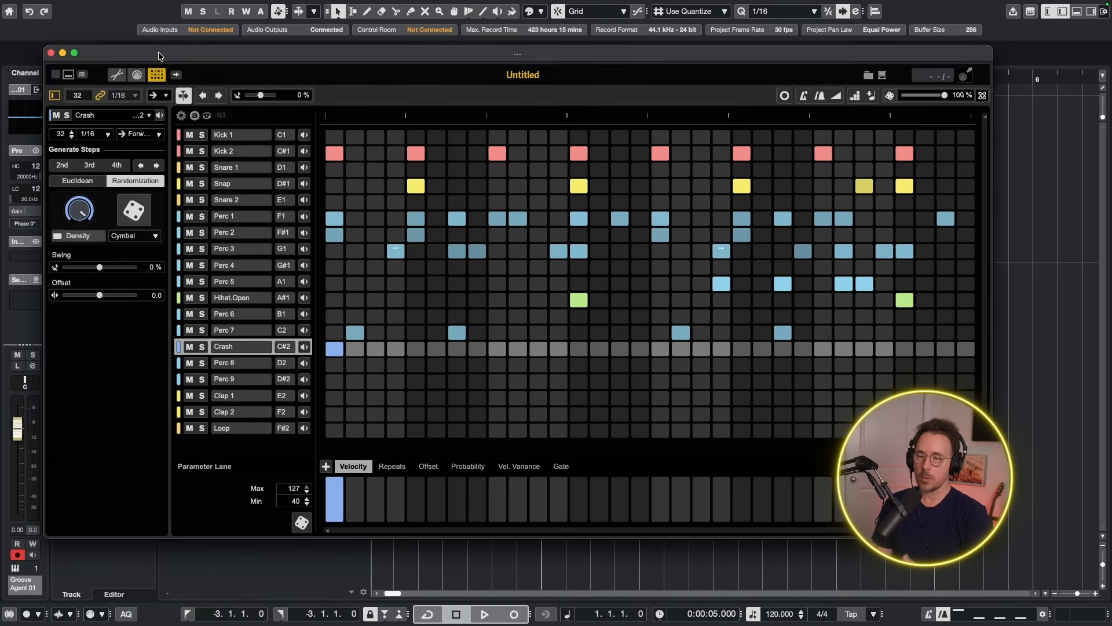
Step: Place the pattern as a MIDI part at bar 0 on the Groove Agent 01 track and play it back
{"action": "left_click_drag", "start_coordinate": [197, 51], "coordinate": [239, 169]}
{"action": "left_click", "coordinate": [1058, 301]}
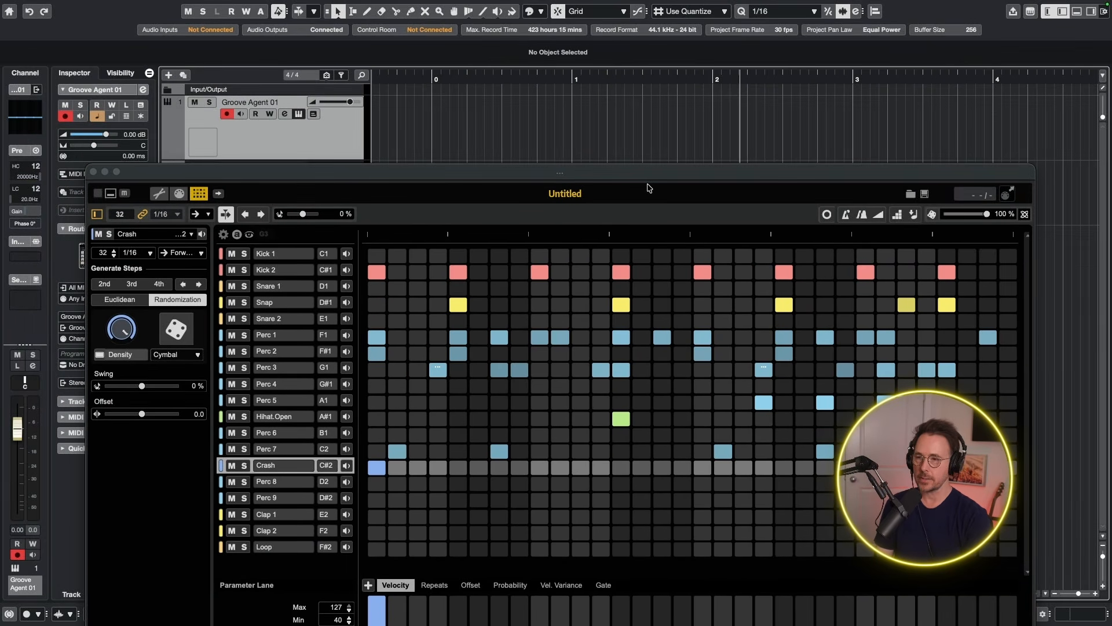
{"action": "left_click", "coordinate": [1007, 195]}
{"action": "mouse_move", "coordinate": [1007, 195]}
{"action": "left_mouse_down"}
{"action": "mouse_move", "coordinate": [840, 130]}
{"action": "mouse_move", "coordinate": [434, 107]}
{"action": "left_mouse_up"}
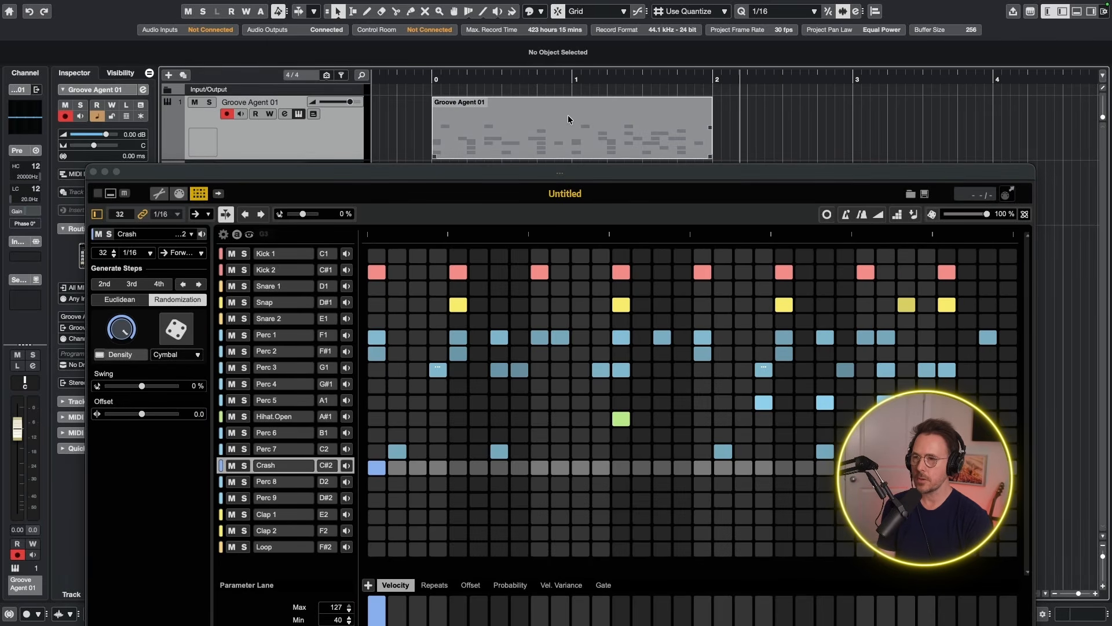
{"action": "key", "text": "space"}
Step: Return to the full Groove Agent view and save the pattern
{"action": "left_click", "coordinate": [517, 84]}
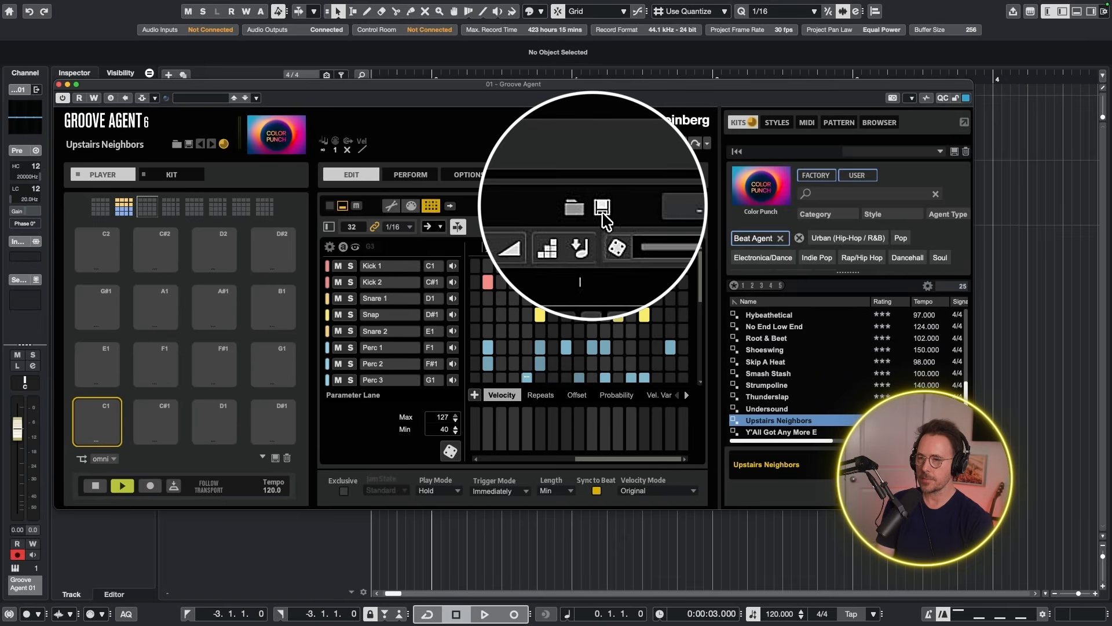
{"action": "left_click", "coordinate": [593, 206]}
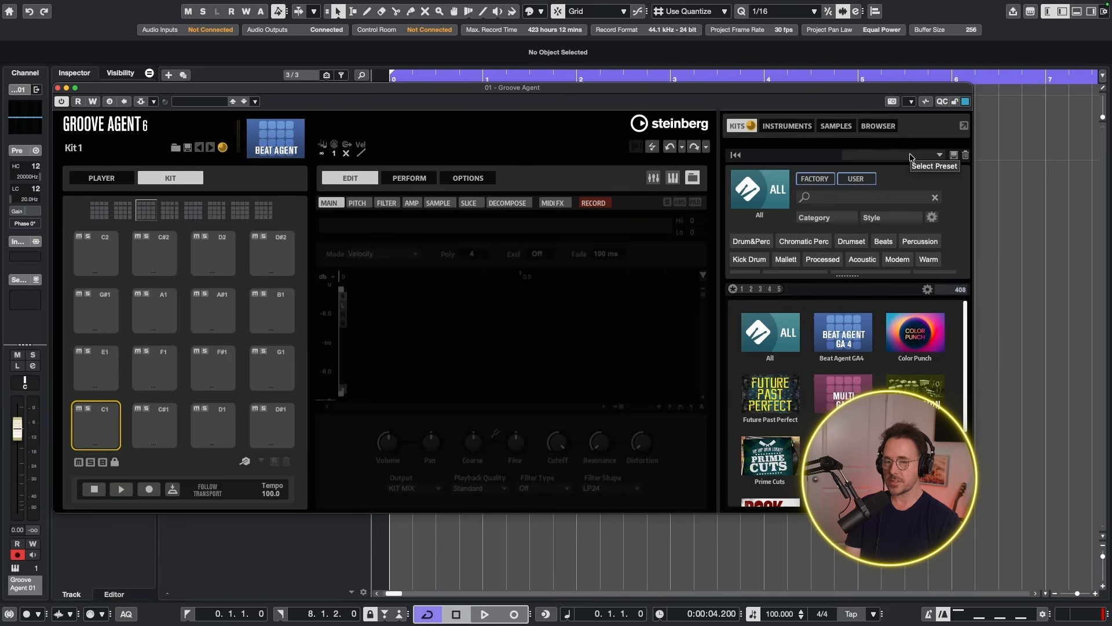
Step: Preview Funky Loop from the Desktop's Loops folder and load it onto the C1 pad
{"action": "left_click", "coordinate": [878, 126]}
{"action": "left_click", "coordinate": [900, 212]}
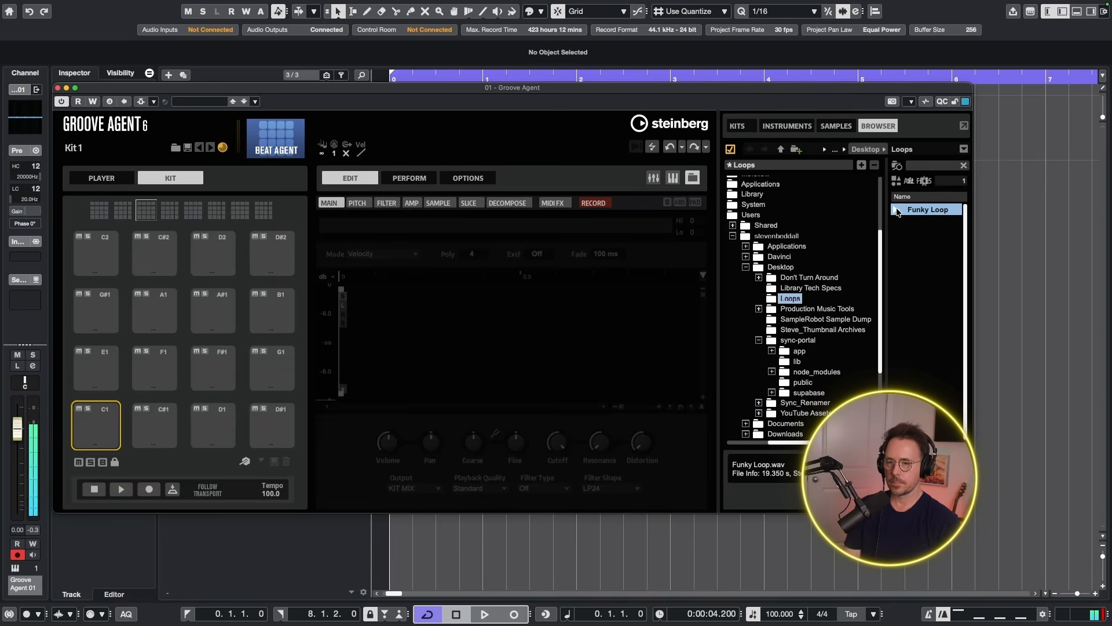
{"action": "left_click_drag", "start_coordinate": [927, 209], "coordinate": [94, 427]}
{"action": "scroll", "coordinate": [401, 314], "scroll_direction": "down", "scroll_amount": 5}
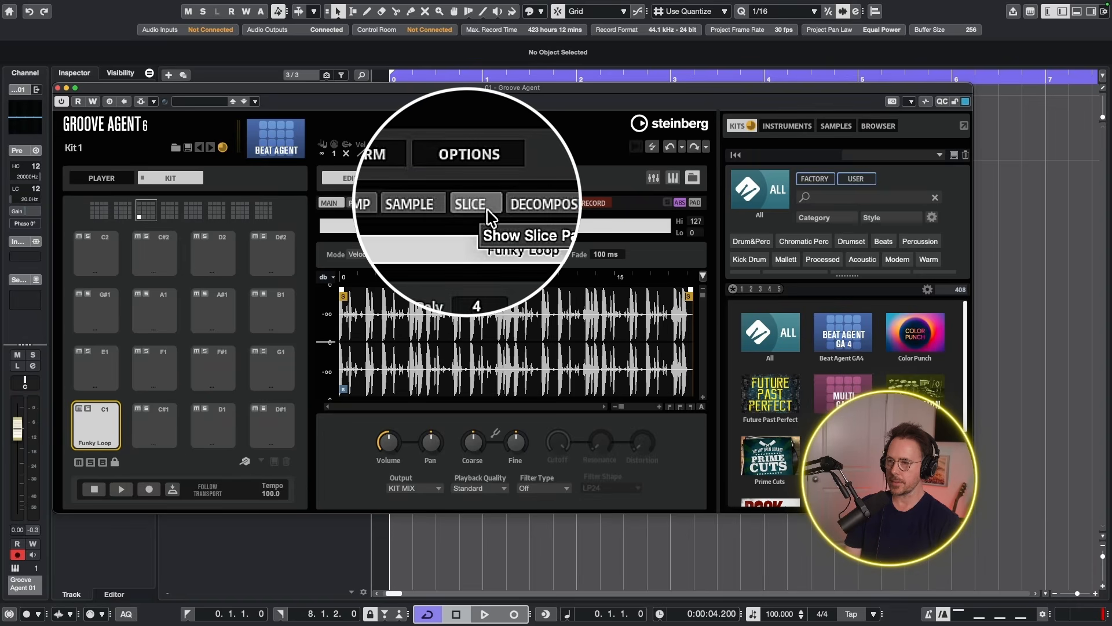
Step: Slice the Funky Loop sample in Transient mode across the pads and check the resulting slice pads
{"action": "left_click", "coordinate": [470, 204]}
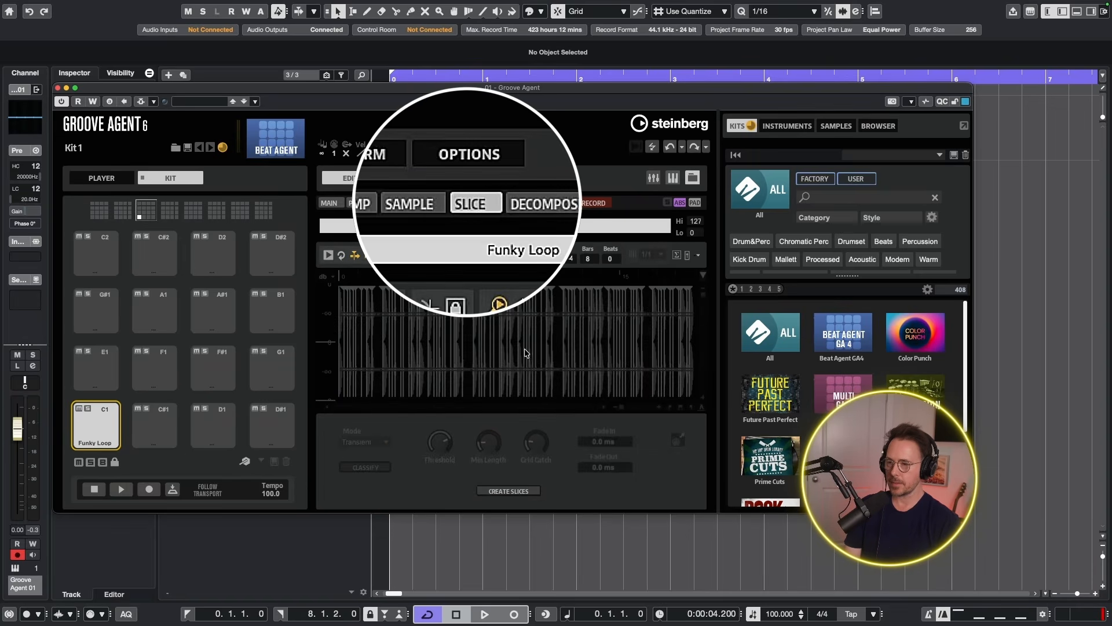
{"action": "left_click", "coordinate": [534, 492]}
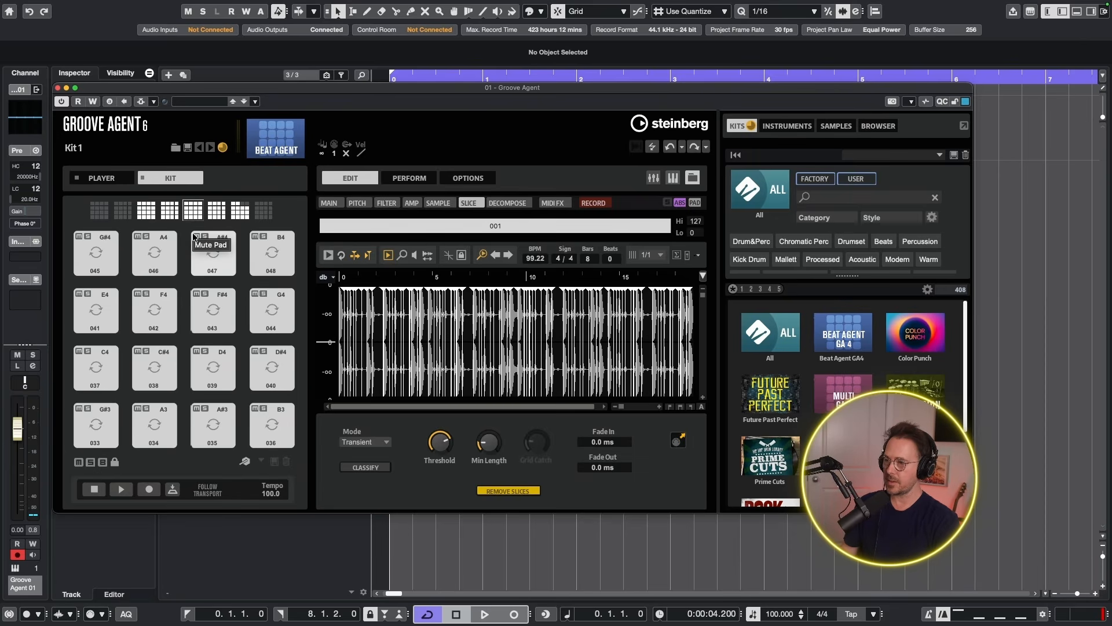
{"action": "left_click", "coordinate": [194, 237]}
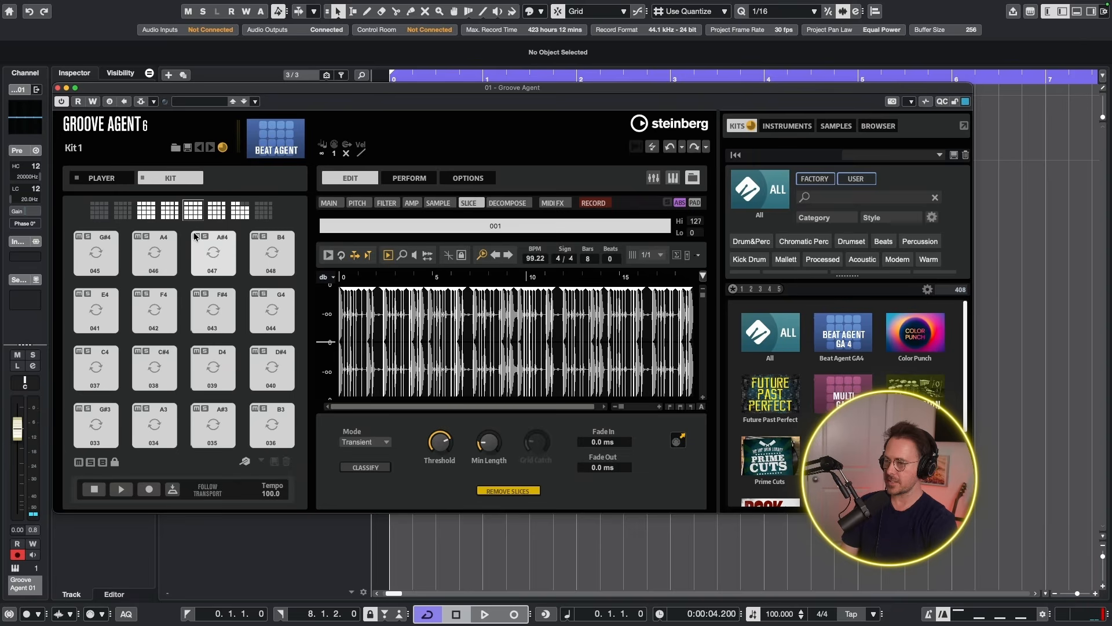
Step: Assign the output of pad 038 to an agent bus and show the mixer
{"action": "right_click", "coordinate": [153, 362]}
{"action": "mouse_move", "coordinate": [232, 393]}
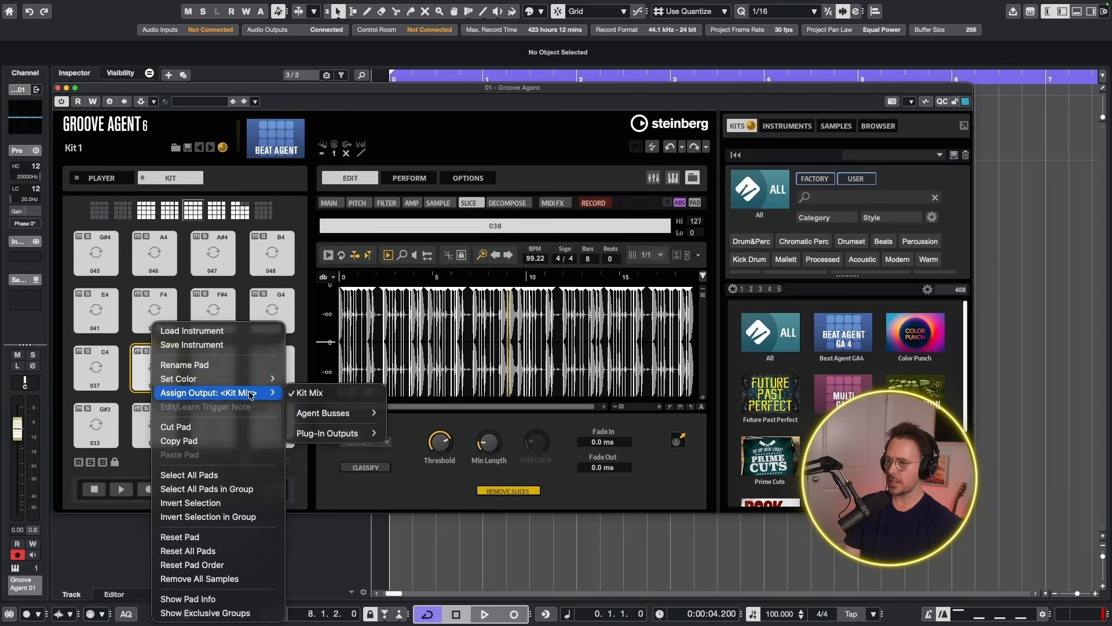
{"action": "mouse_move", "coordinate": [327, 412]}
{"action": "left_click", "coordinate": [397, 350]}
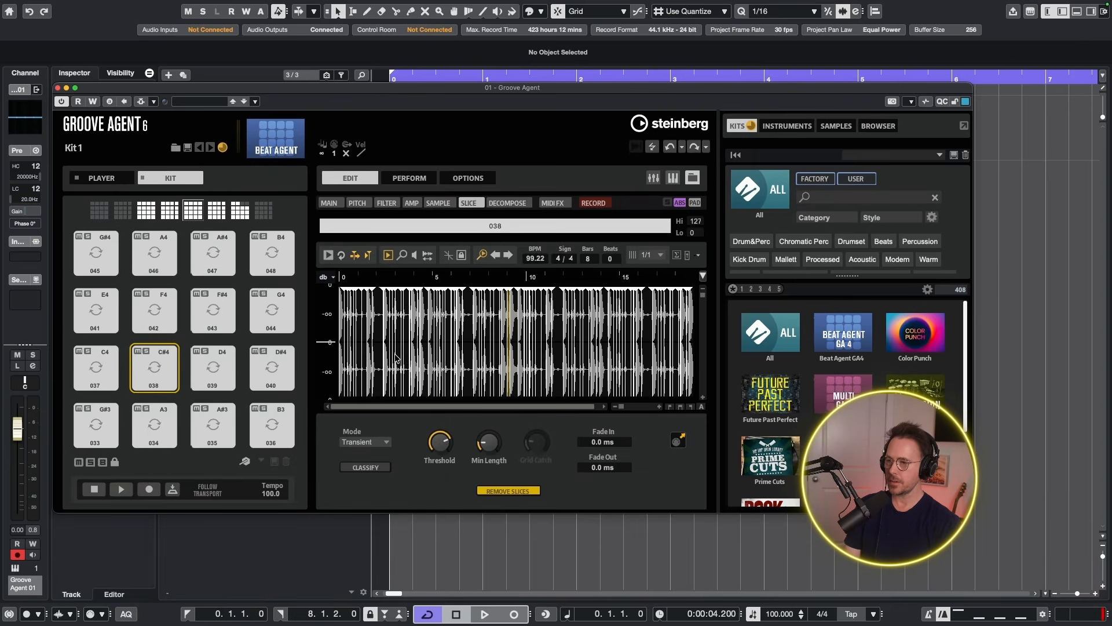
{"action": "left_click", "coordinate": [653, 179]}
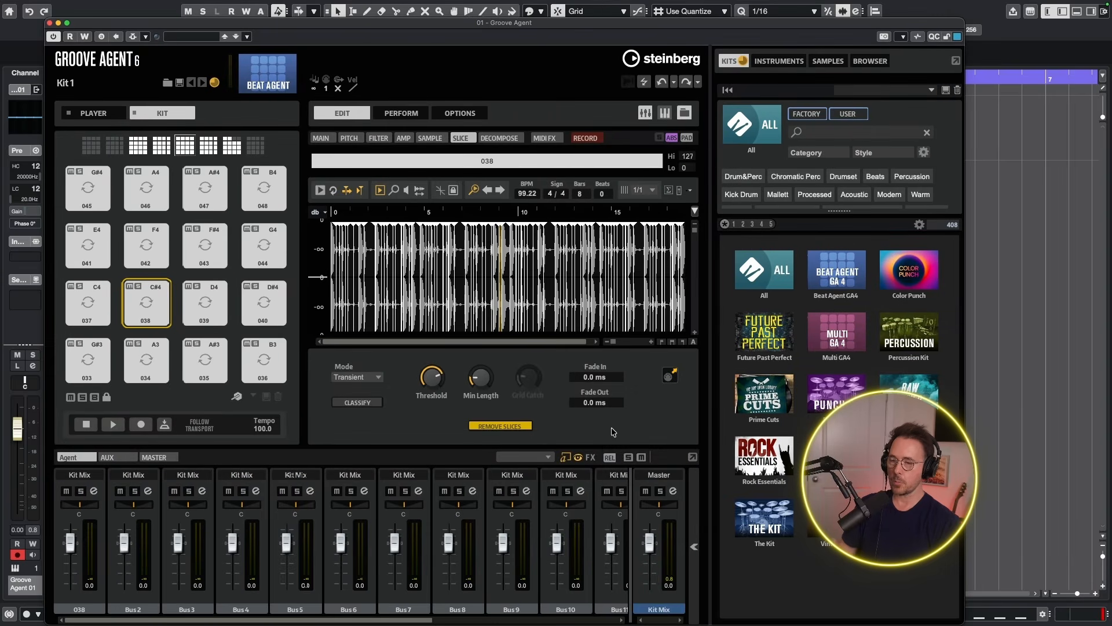
Step: Insert a Reverb on the 038 bus, set its mix to 11, and hide the mixer
{"action": "left_click", "coordinate": [590, 457]}
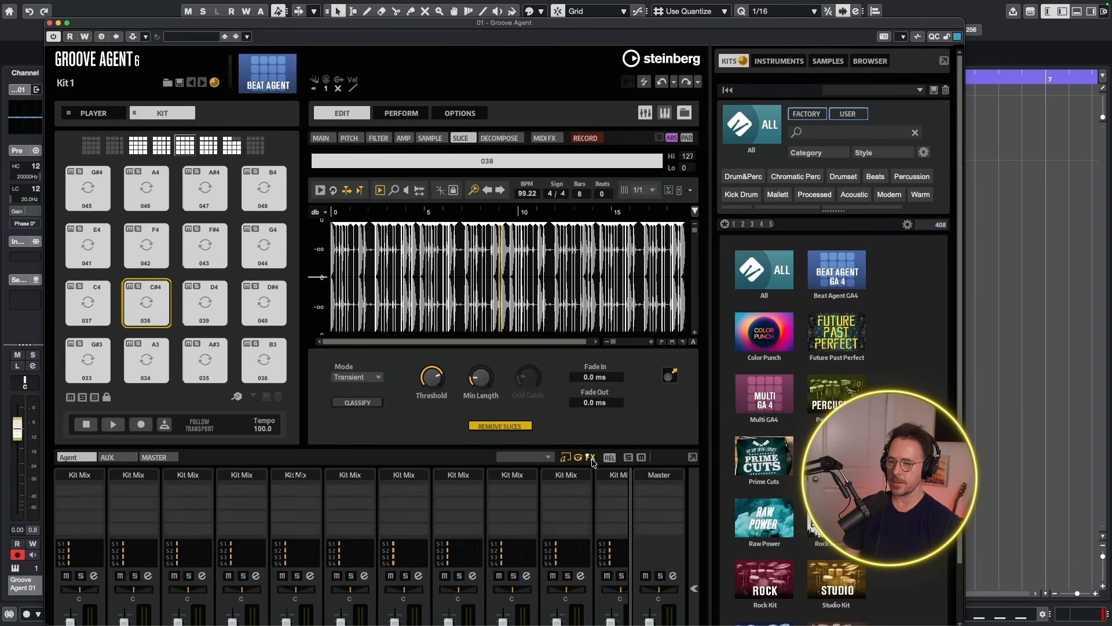
{"action": "left_click", "coordinate": [79, 490]}
{"action": "left_click", "coordinate": [94, 383]}
{"action": "left_click", "coordinate": [133, 405]}
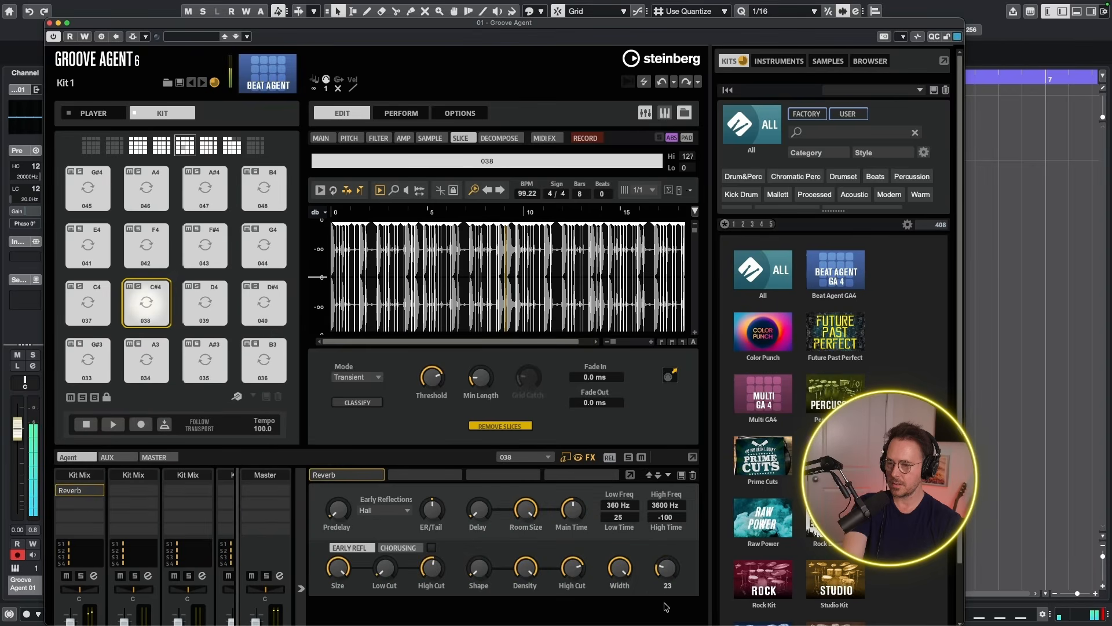
{"action": "left_click_drag", "start_coordinate": [665, 600], "coordinate": [664, 619]}
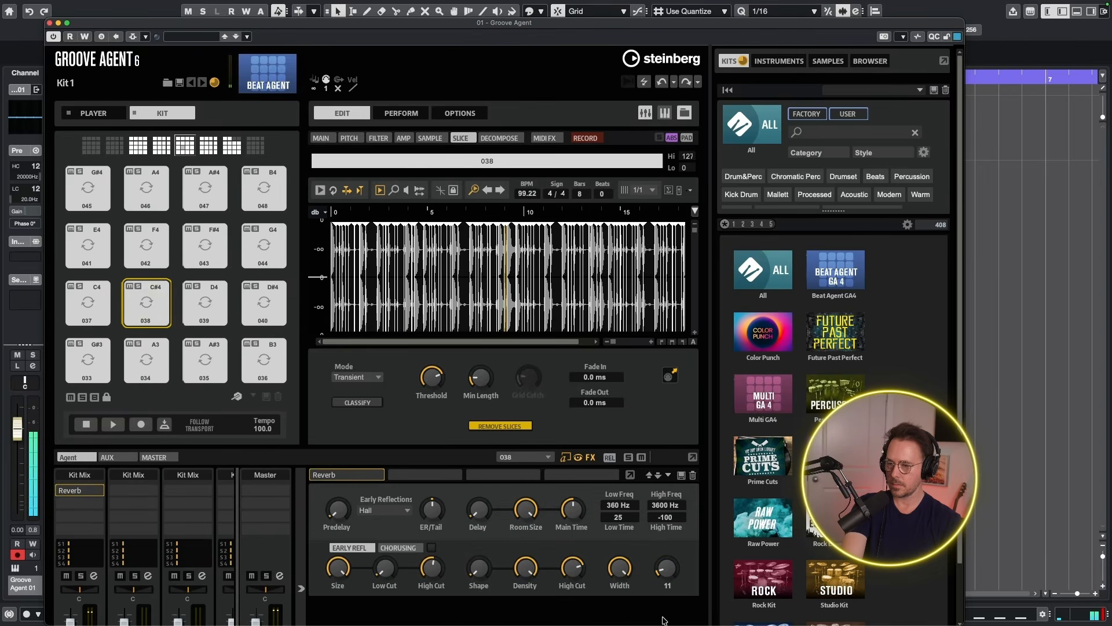
{"action": "left_click", "coordinate": [645, 112]}
{"action": "left_click_drag", "start_coordinate": [417, 26], "coordinate": [421, 106]}
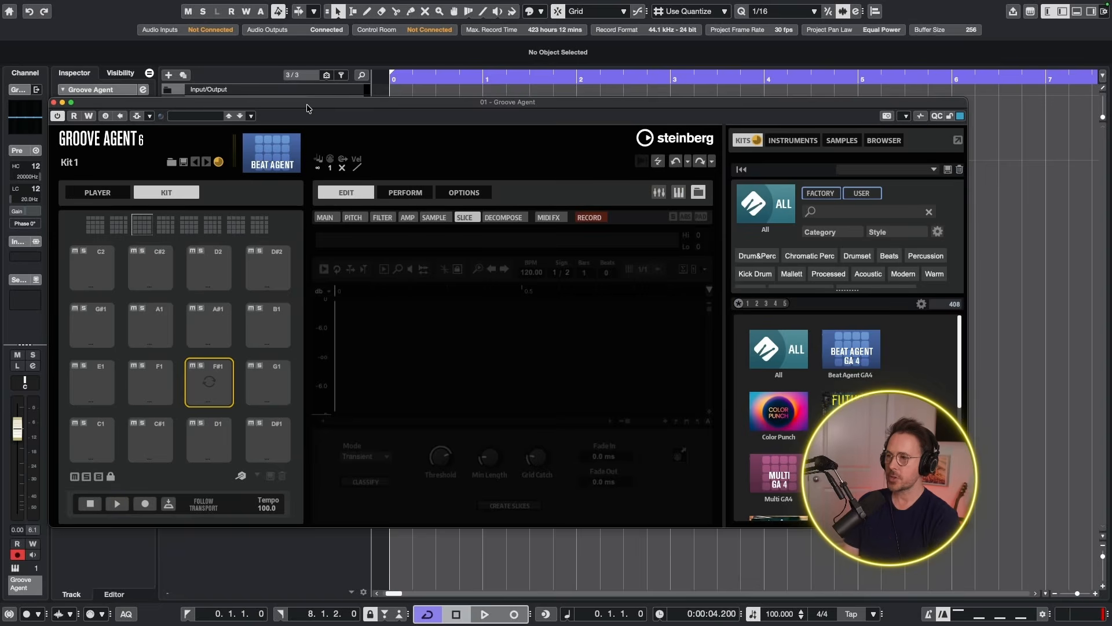
Step: Add an audio track to the project with MIC/LINE/HIZ 1 (Mono) as its input
{"action": "left_click", "coordinate": [53, 102]}
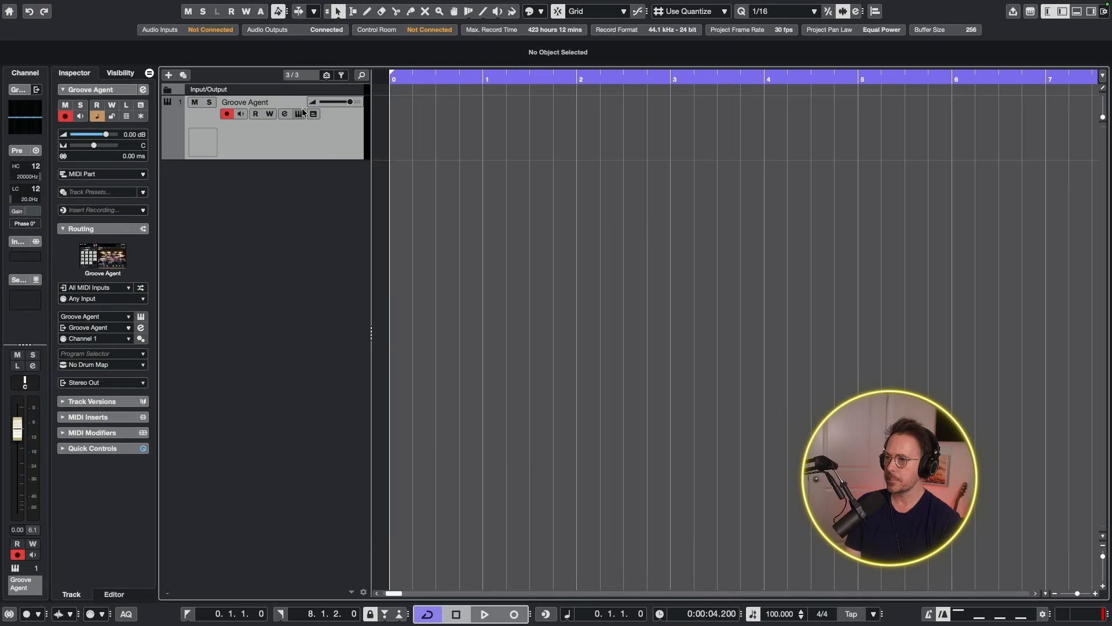
{"action": "key", "text": "t"}
{"action": "left_click", "coordinate": [406, 180]}
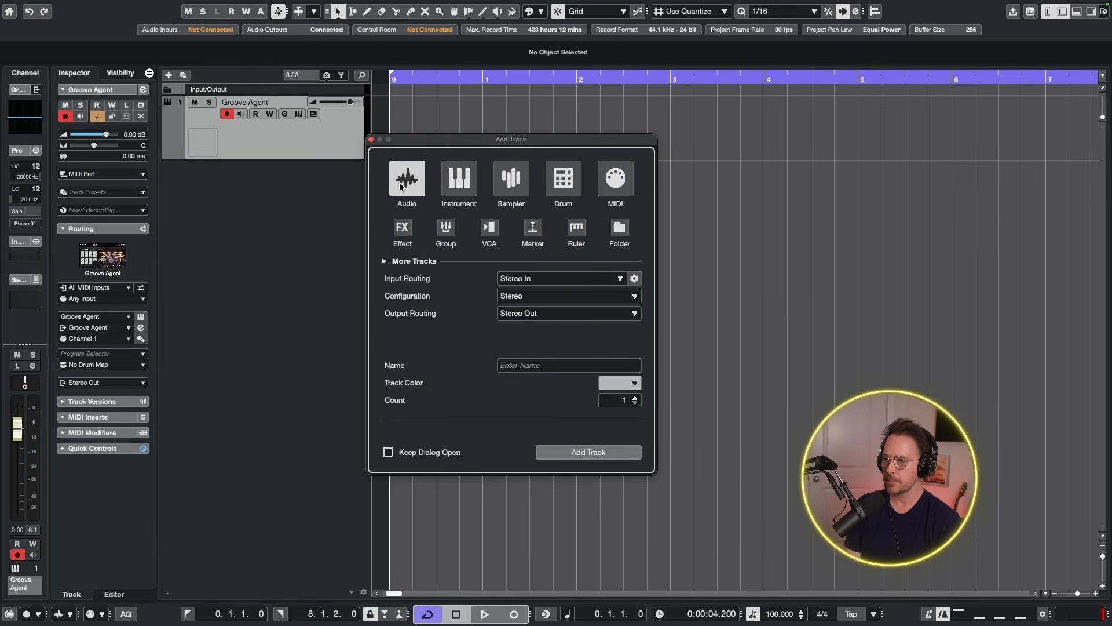
{"action": "left_click", "coordinate": [559, 278]}
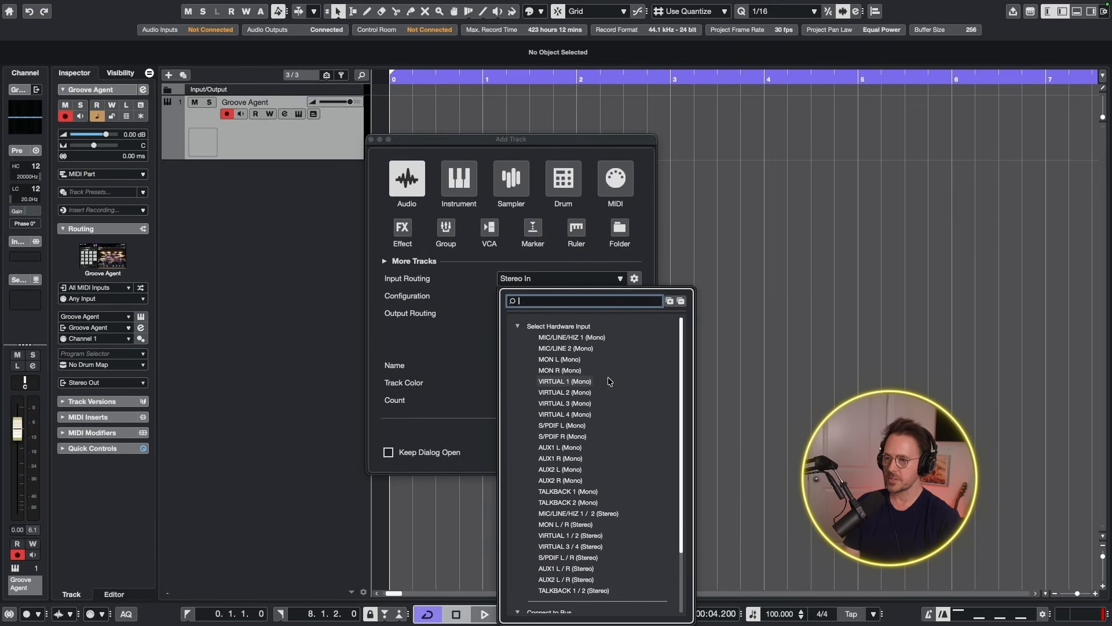
{"action": "left_click", "coordinate": [573, 337]}
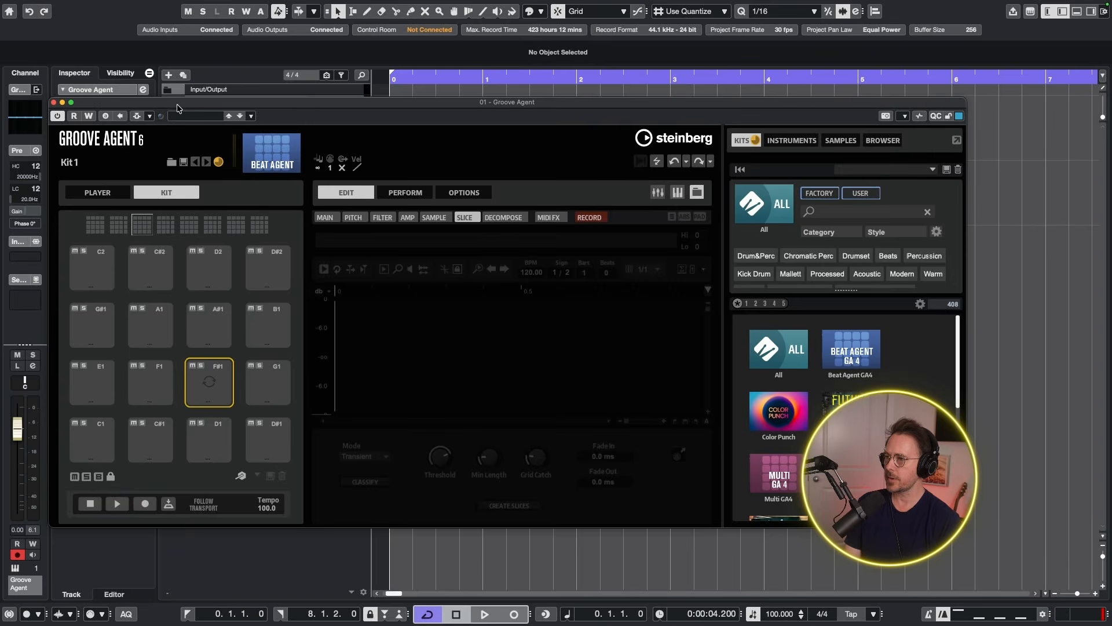
Step: Activate side-chaining on Groove Agent and add Audio 01 as the side-chain source
{"action": "left_click", "coordinate": [132, 116]}
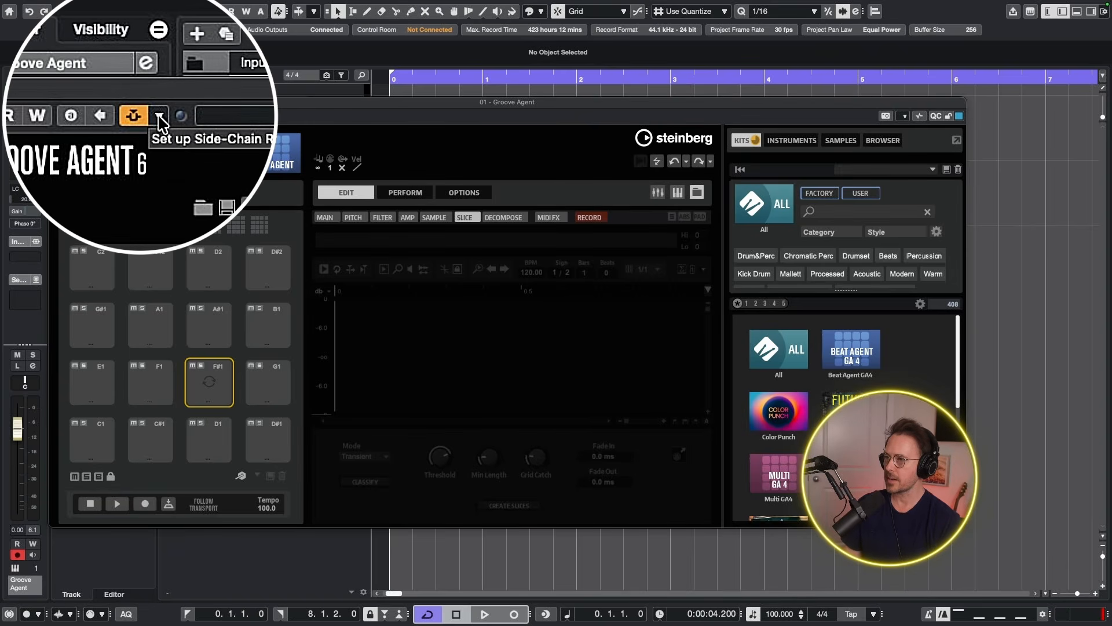
{"action": "left_click", "coordinate": [149, 116]}
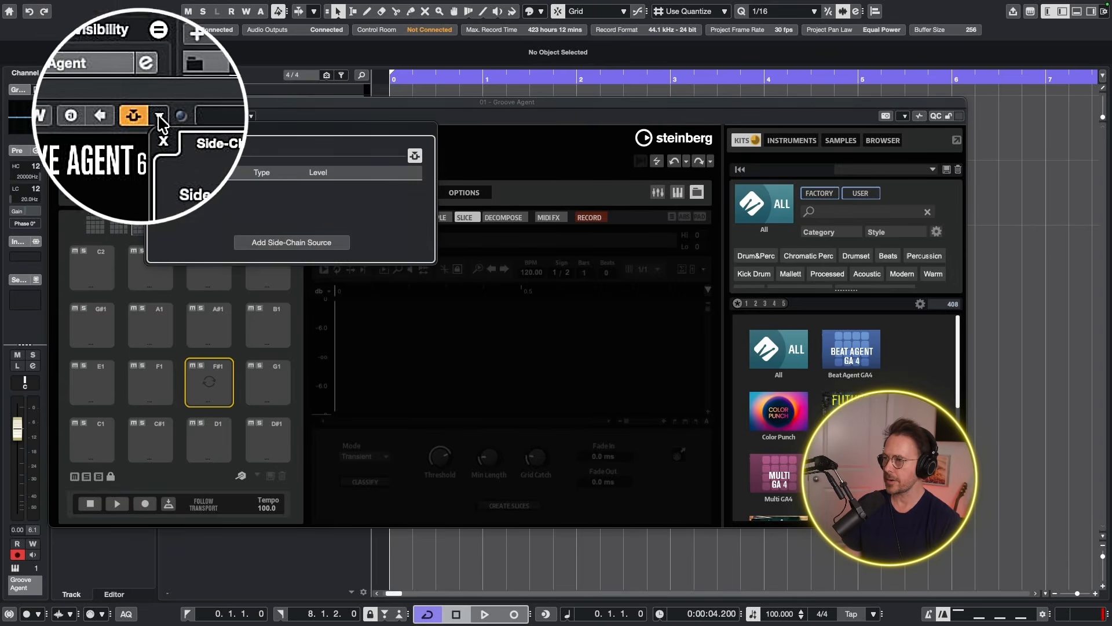
{"action": "left_click", "coordinate": [274, 242]}
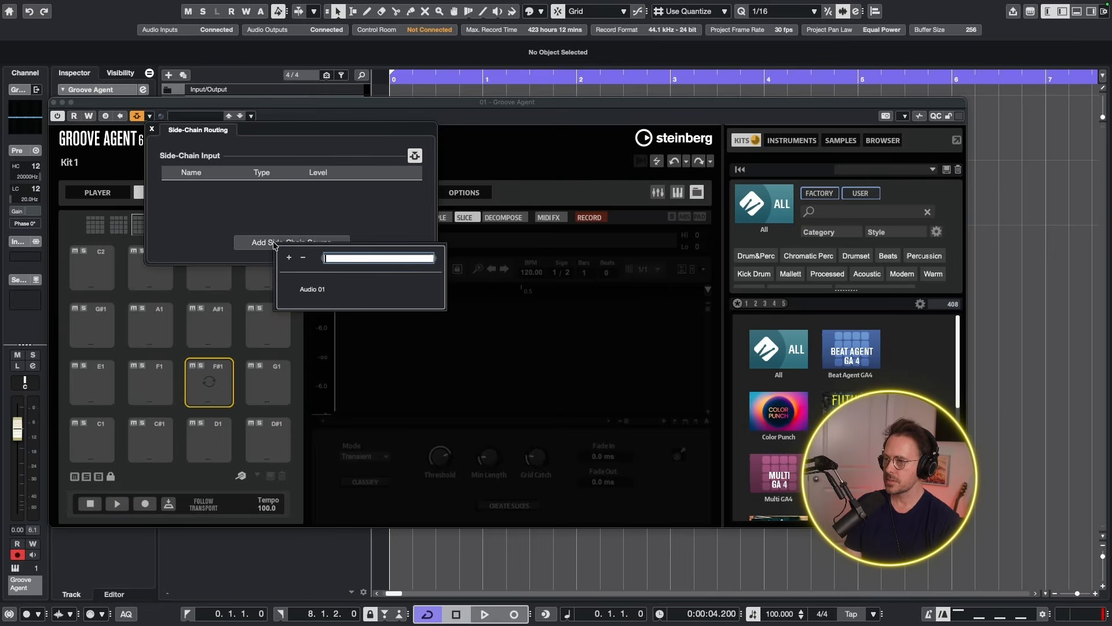
{"action": "left_click", "coordinate": [312, 290]}
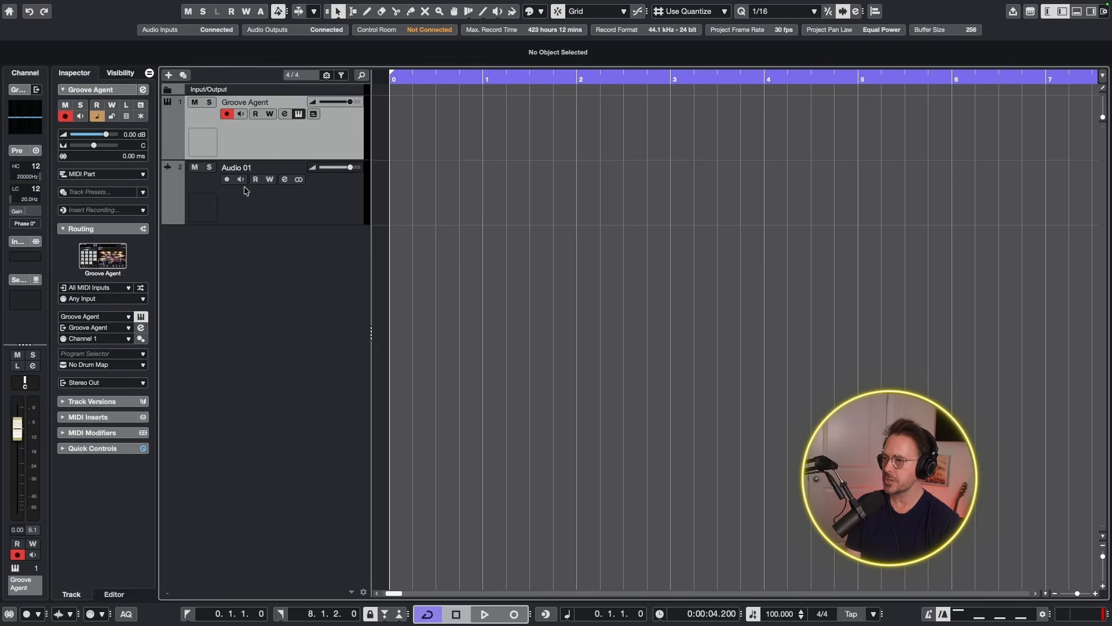
Step: Enable monitoring on the Audio 01 track and record a single sample onto the F#1 pad in Groove Agent
{"action": "left_click", "coordinate": [241, 180]}
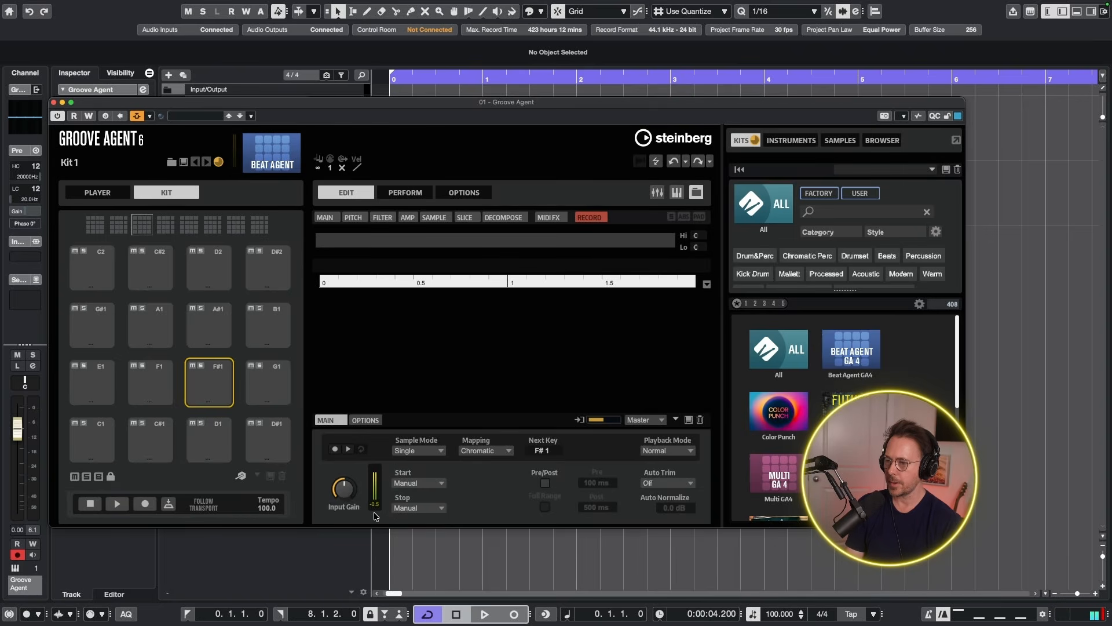
{"action": "left_click", "coordinate": [335, 449]}
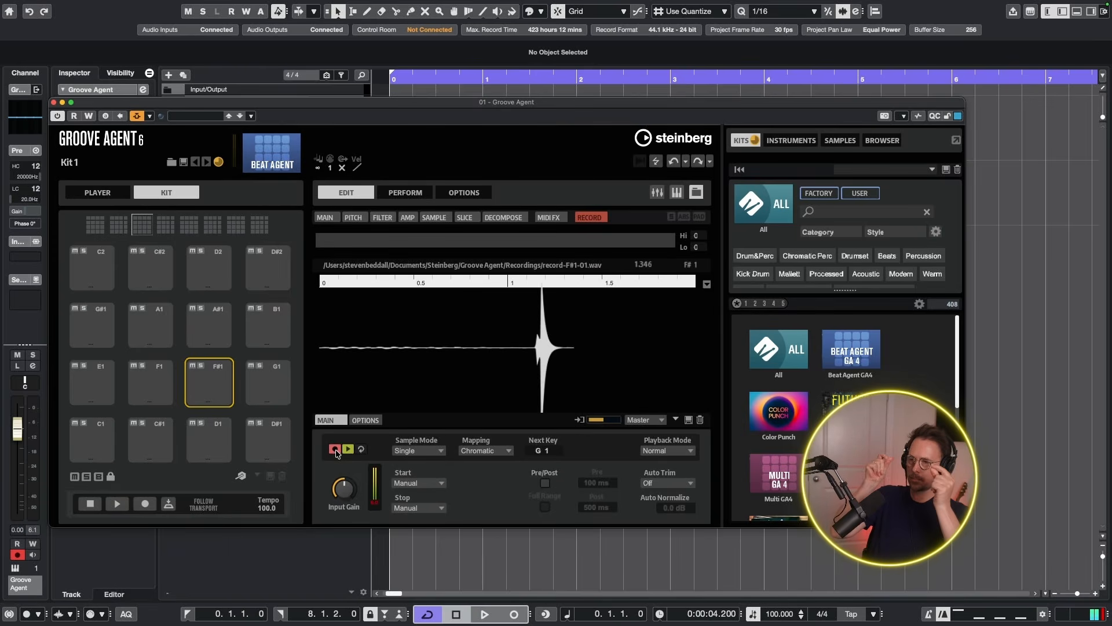
{"action": "left_click", "coordinate": [335, 450]}
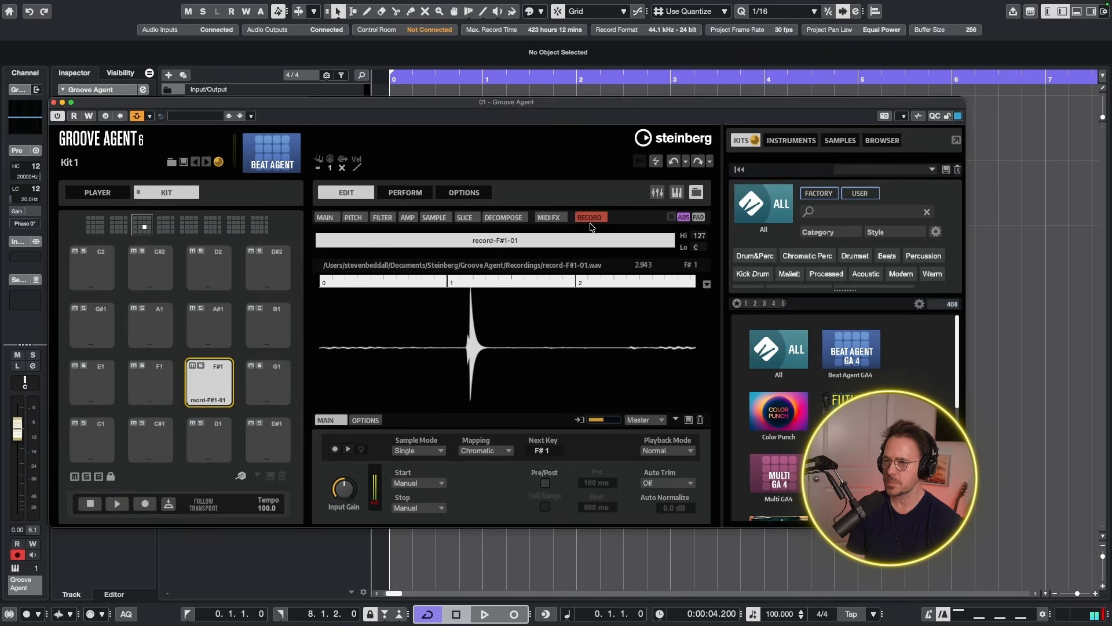
Step: Trim the recorded F#1 sample to about 1.14–1.5 s, starting just before the transient, and add a fade-out
{"action": "left_click", "coordinate": [326, 218]}
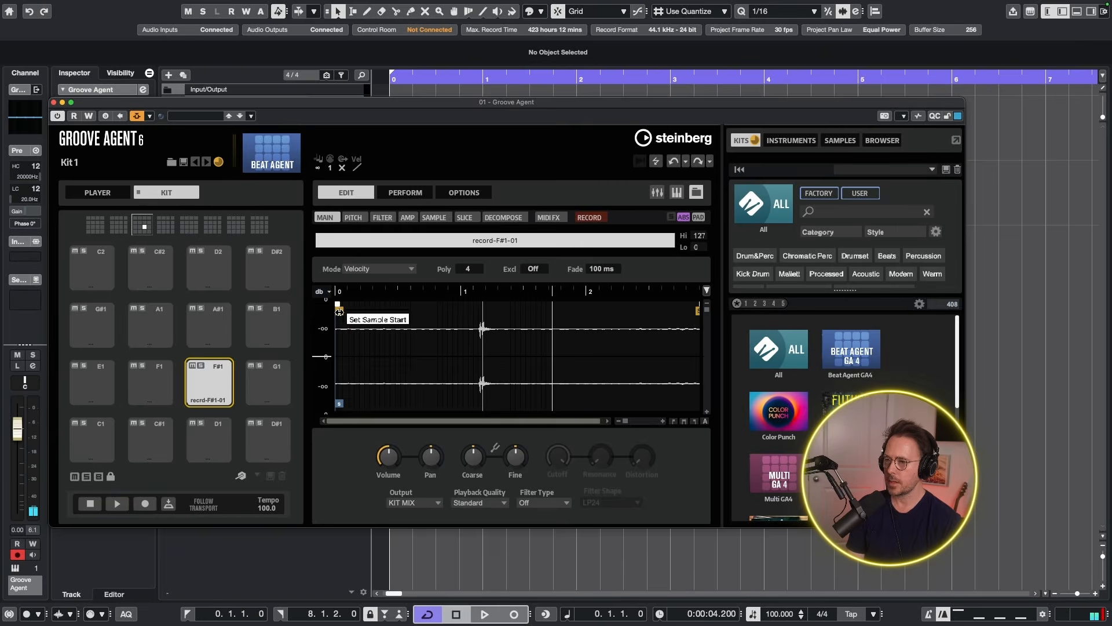
{"action": "left_click_drag", "start_coordinate": [340, 311], "coordinate": [481, 316]}
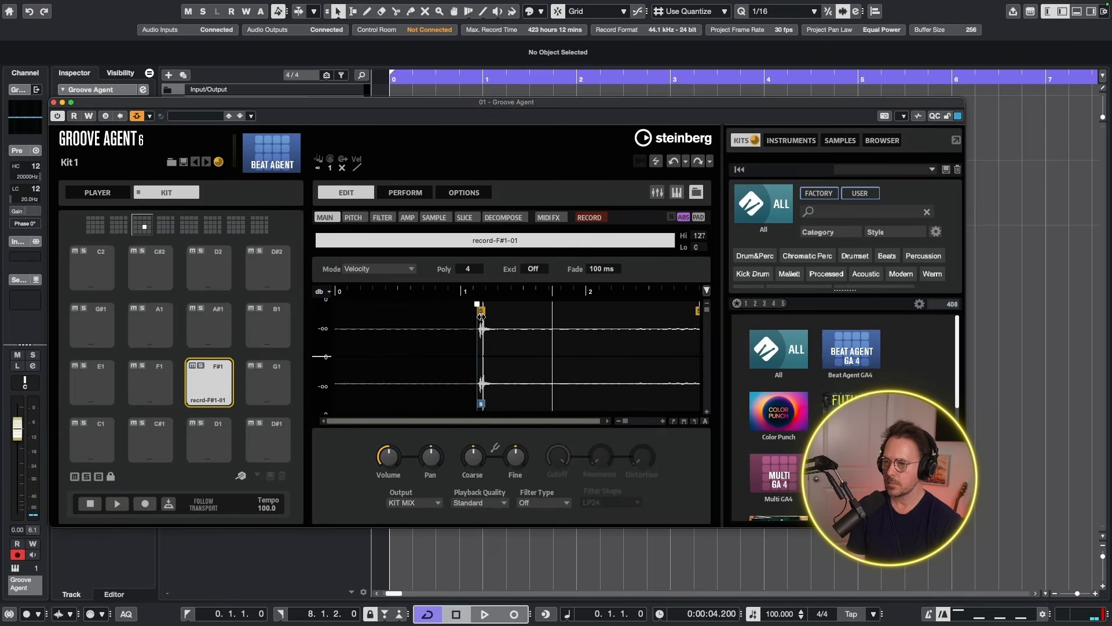
{"action": "left_click_drag", "start_coordinate": [698, 302], "coordinate": [489, 301]}
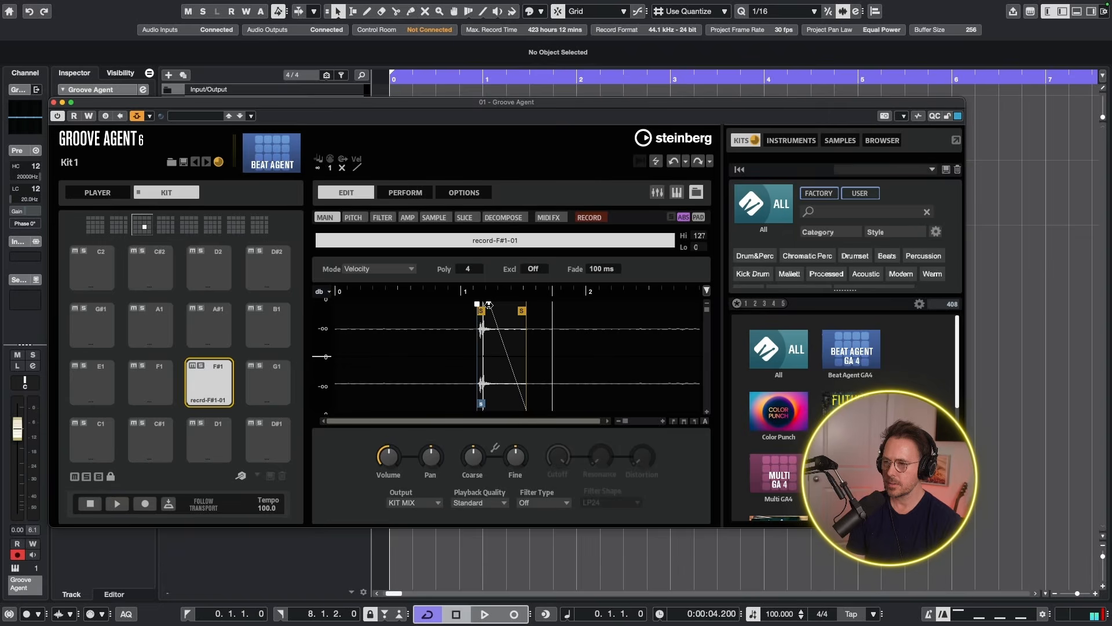
{"action": "left_click", "coordinate": [210, 380]}
{"action": "scroll", "coordinate": [539, 328], "scroll_direction": "up", "scroll_amount": 5}
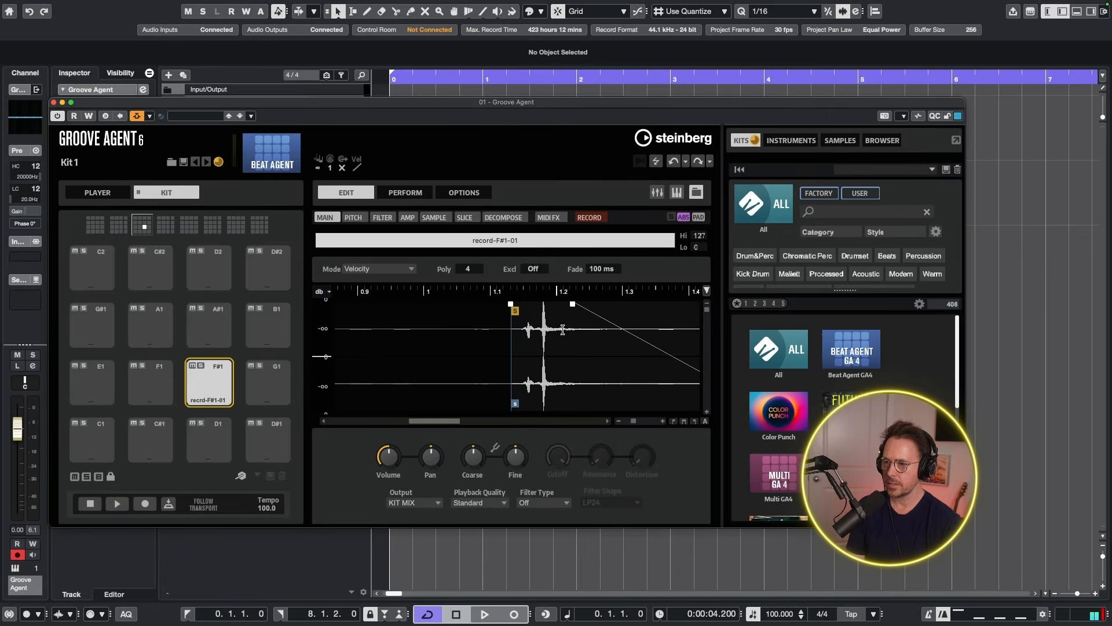
{"action": "left_click_drag", "start_coordinate": [438, 303], "coordinate": [455, 306]}
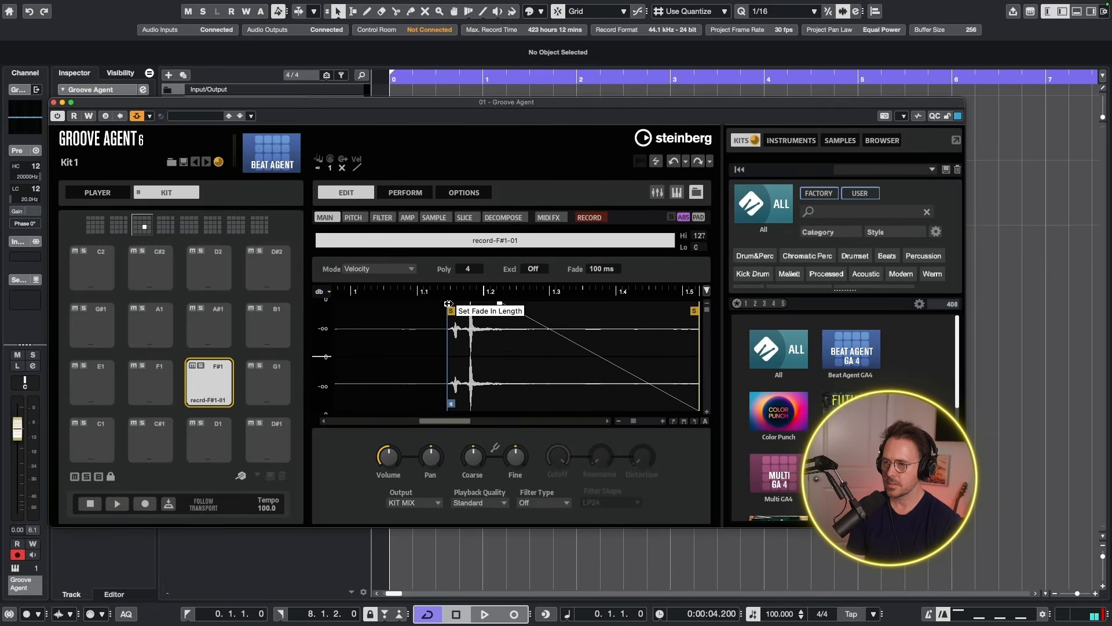
{"action": "scroll", "coordinate": [455, 316], "scroll_direction": "down", "scroll_amount": 3}
Step: Audition the trimmed sample on the F#1 pad and rename the pad Snap
{"action": "left_click", "coordinate": [197, 378]}
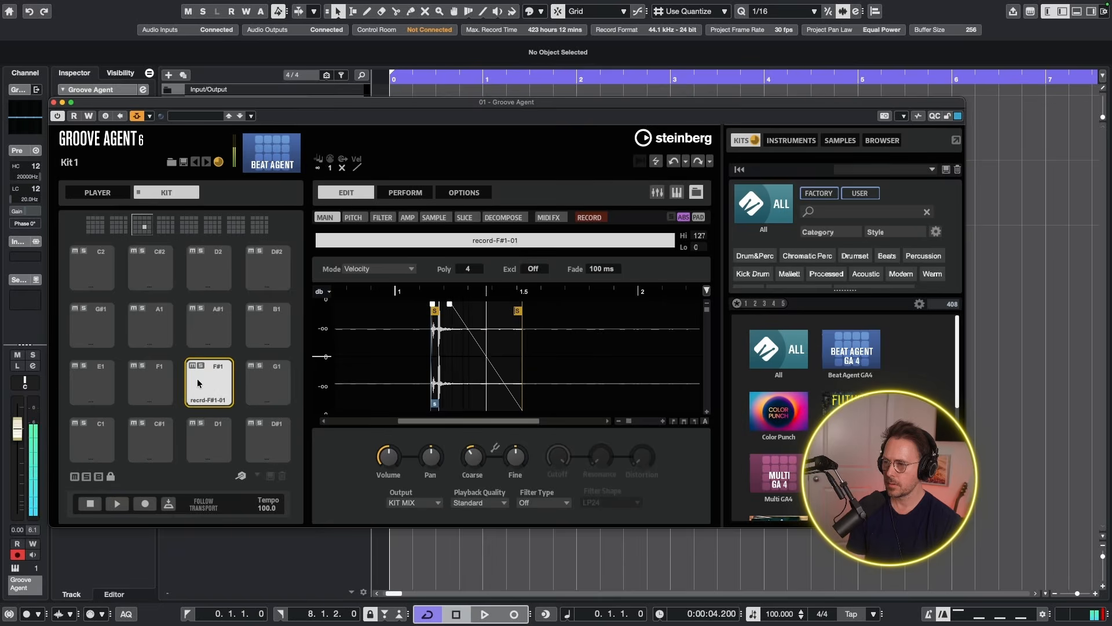
{"action": "left_click", "coordinate": [206, 382]}
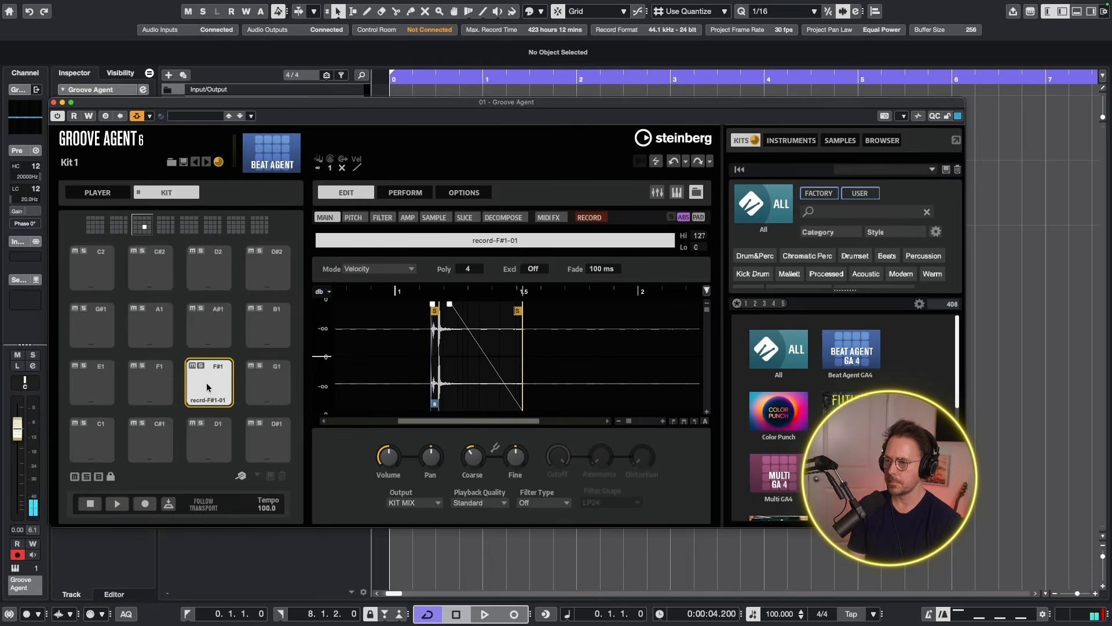
{"action": "right_click", "coordinate": [203, 385]}
{"action": "left_click", "coordinate": [241, 362]}
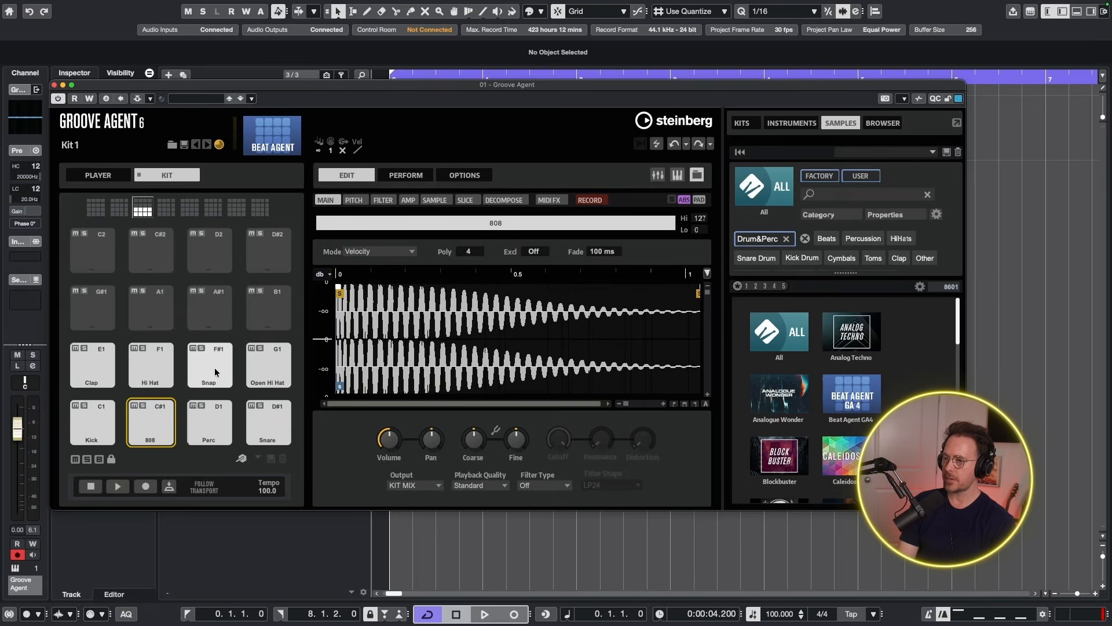
Step: Audition the Snap, Open Hi Hat, Perc and 808 pads of the kit
{"action": "left_click", "coordinate": [210, 368]}
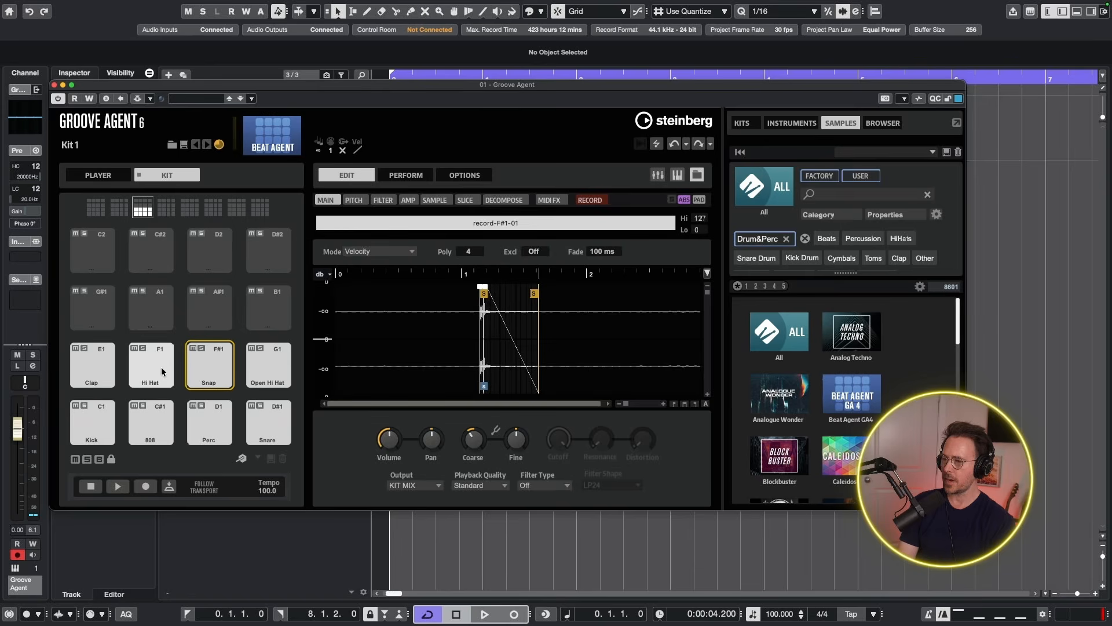
{"action": "left_click", "coordinate": [251, 363]}
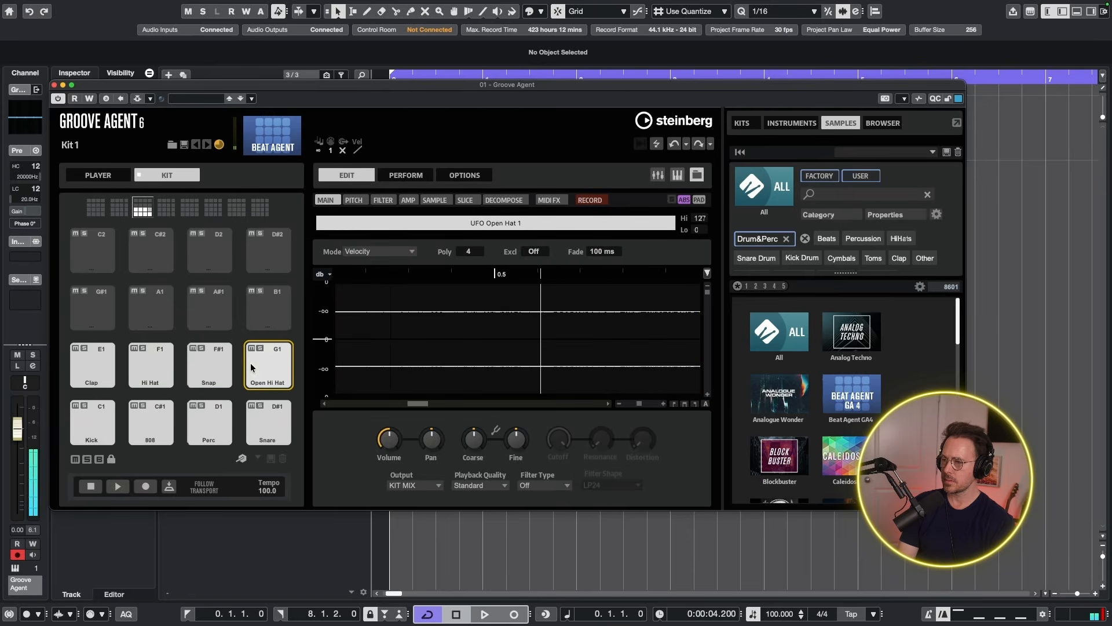
{"action": "left_click", "coordinate": [204, 428]}
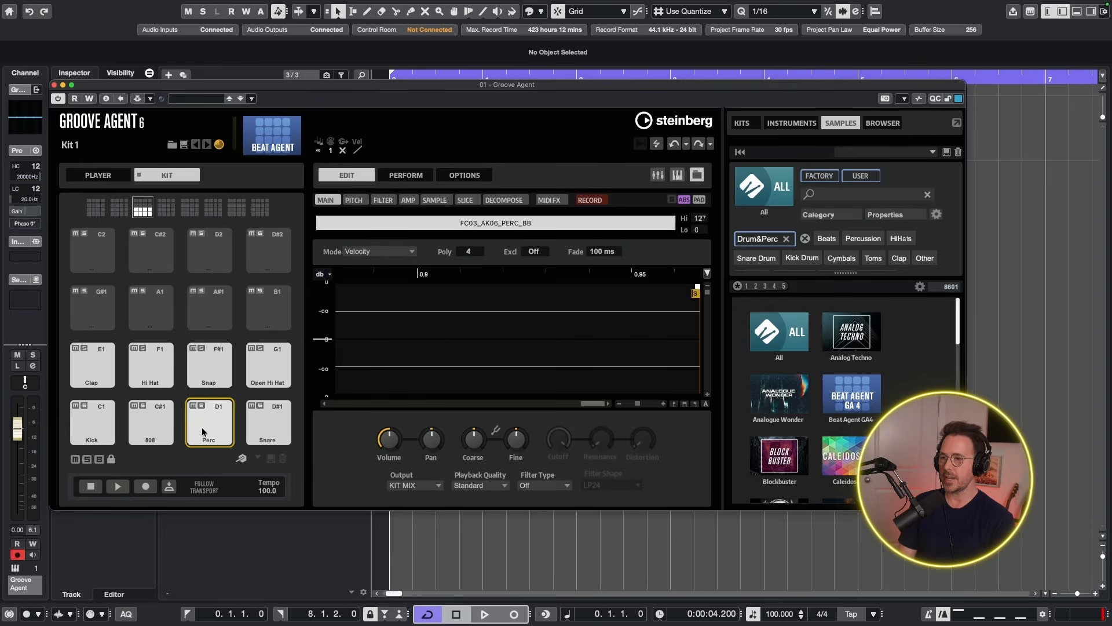
{"action": "left_click", "coordinate": [151, 424]}
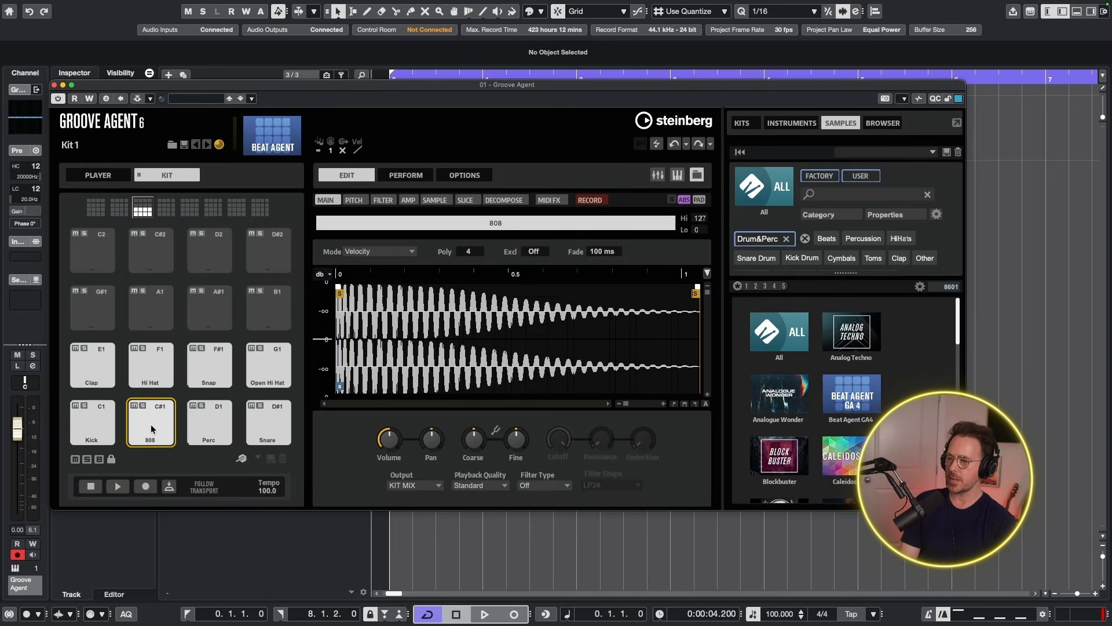
{"action": "left_click", "coordinate": [153, 427]}
{"action": "left_click", "coordinate": [154, 429]}
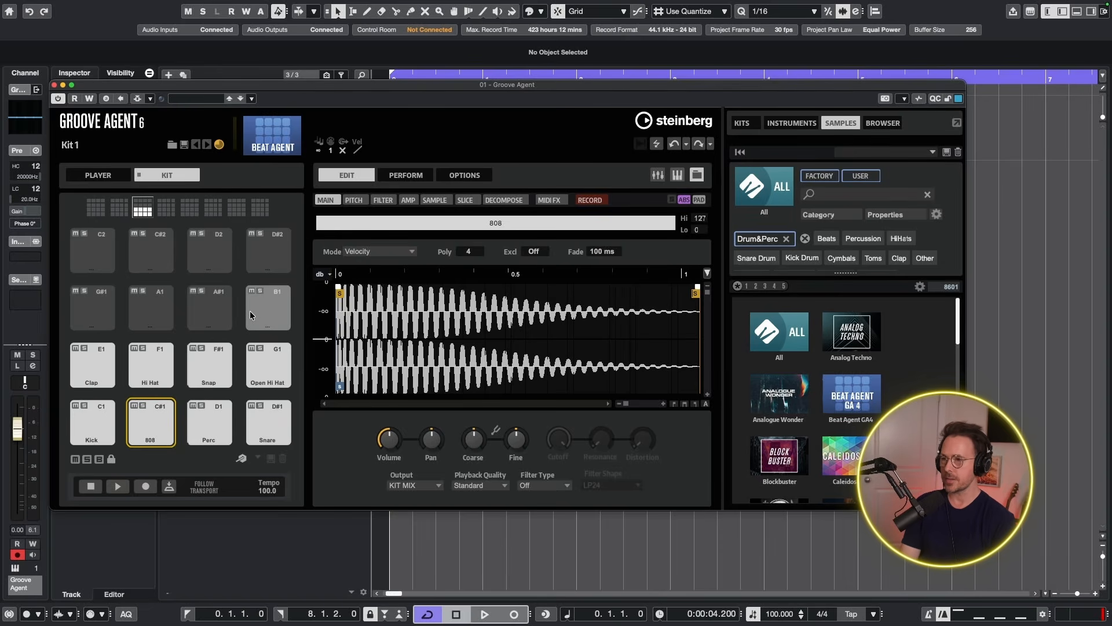
Step: Open the 808 sample for decomposing, turn on Prelisten and solo its tonal component
{"action": "left_click", "coordinate": [504, 200]}
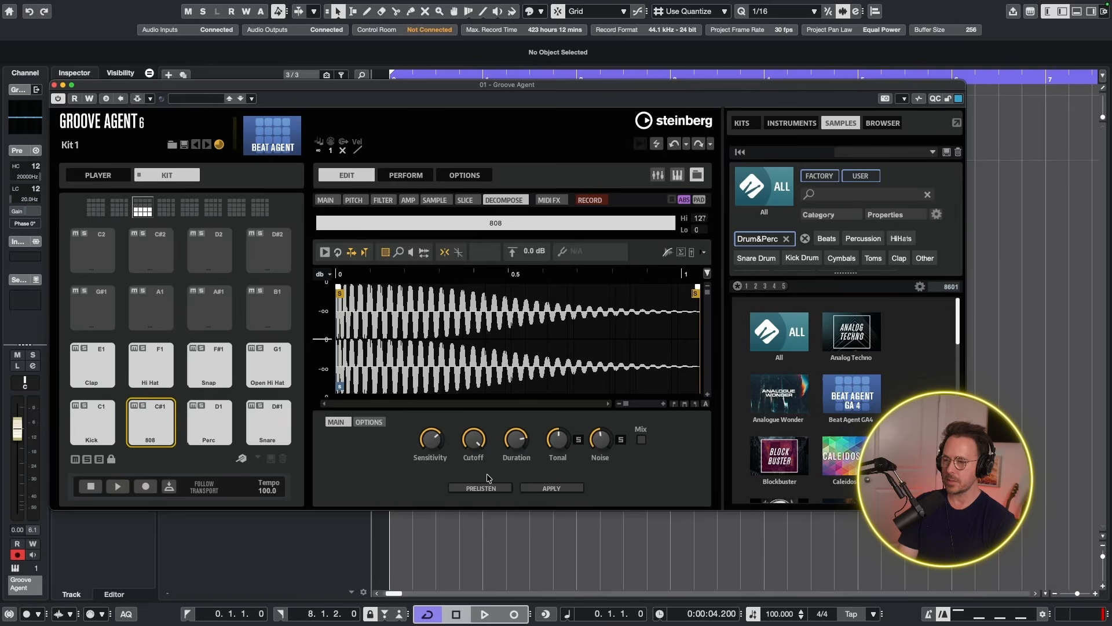
{"action": "left_click", "coordinate": [500, 489]}
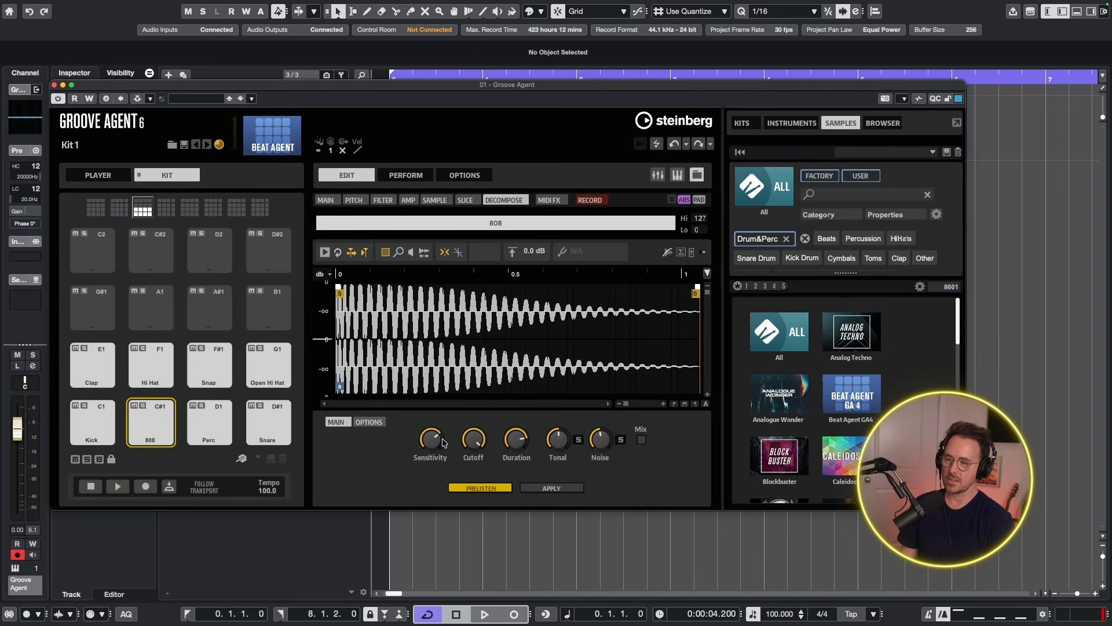
{"action": "mouse_move", "coordinate": [430, 442]}
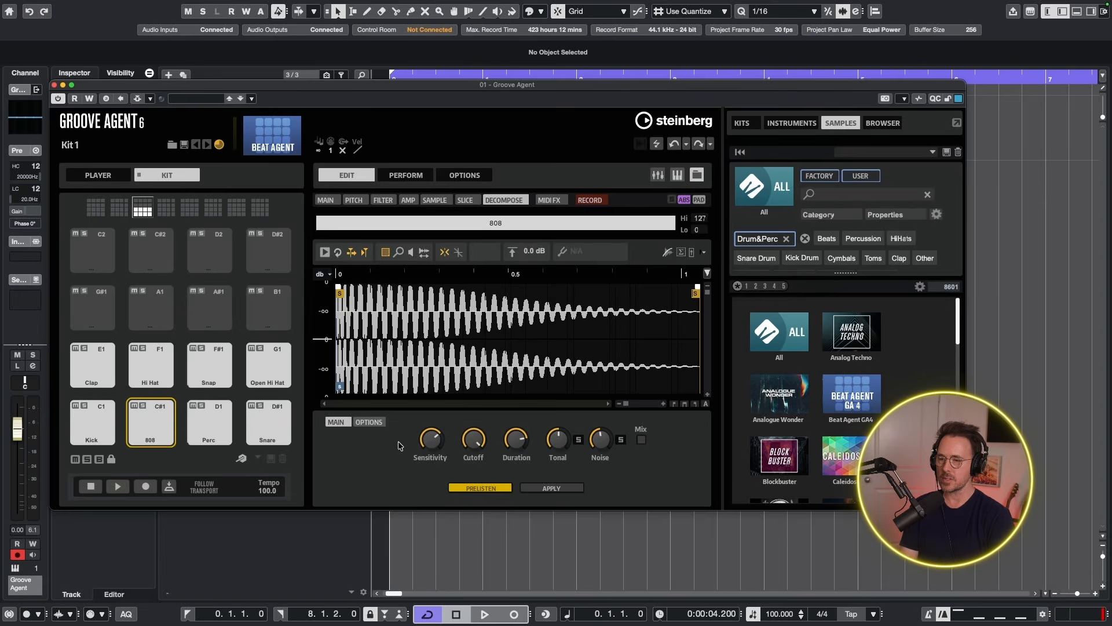
{"action": "left_click", "coordinate": [579, 440]}
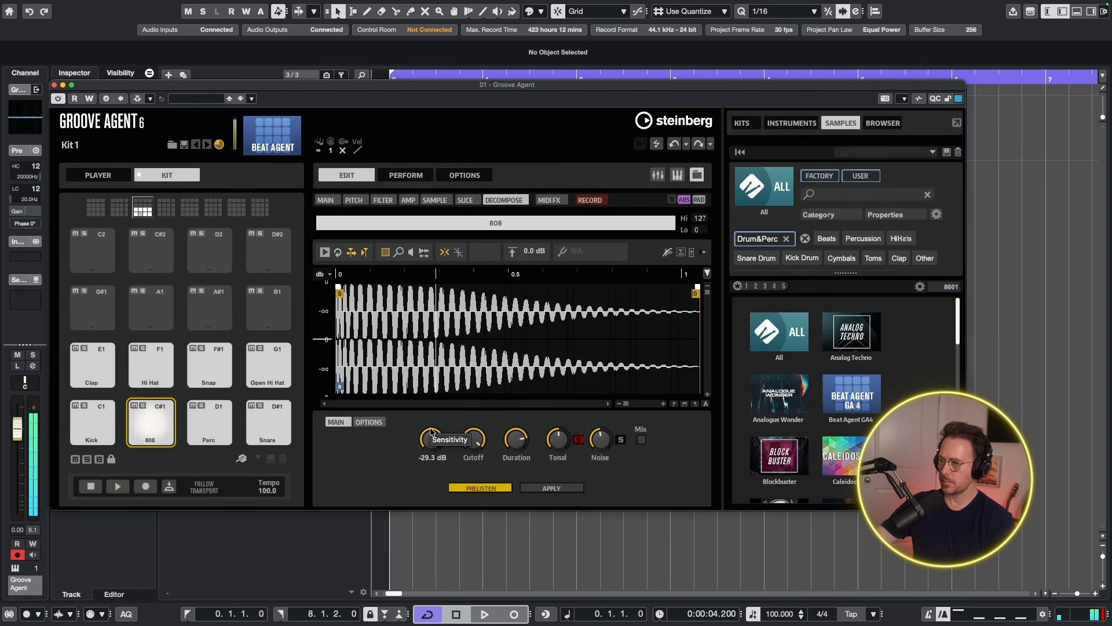
Step: Audition the 808's noise component in solo, turn its solo off and apply the decomposition
{"action": "left_click", "coordinate": [621, 440]}
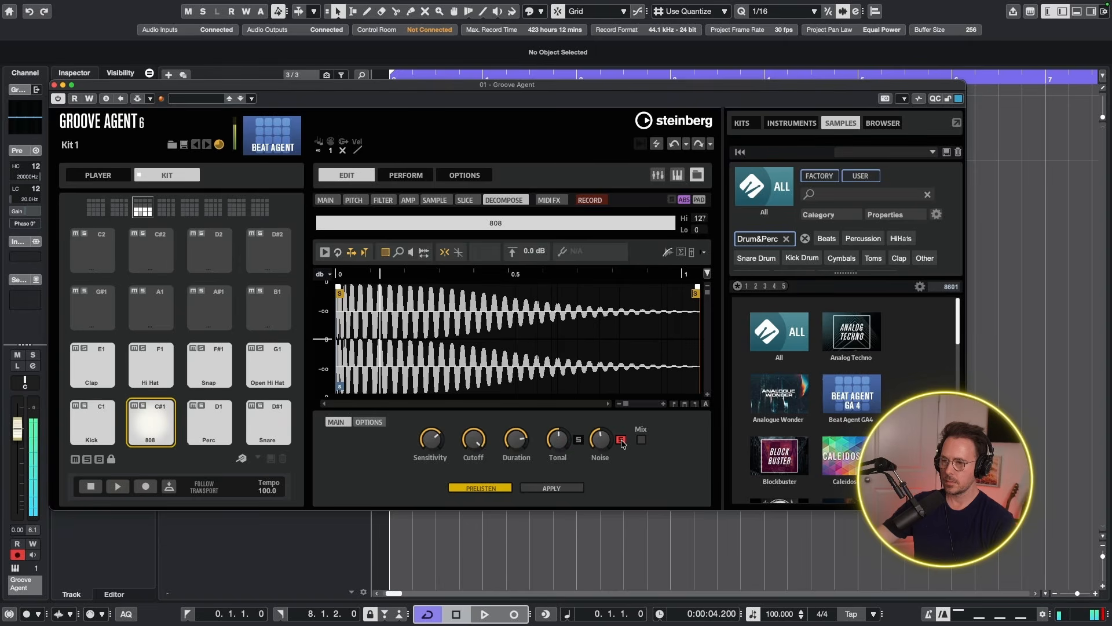
{"action": "left_click", "coordinate": [621, 441]}
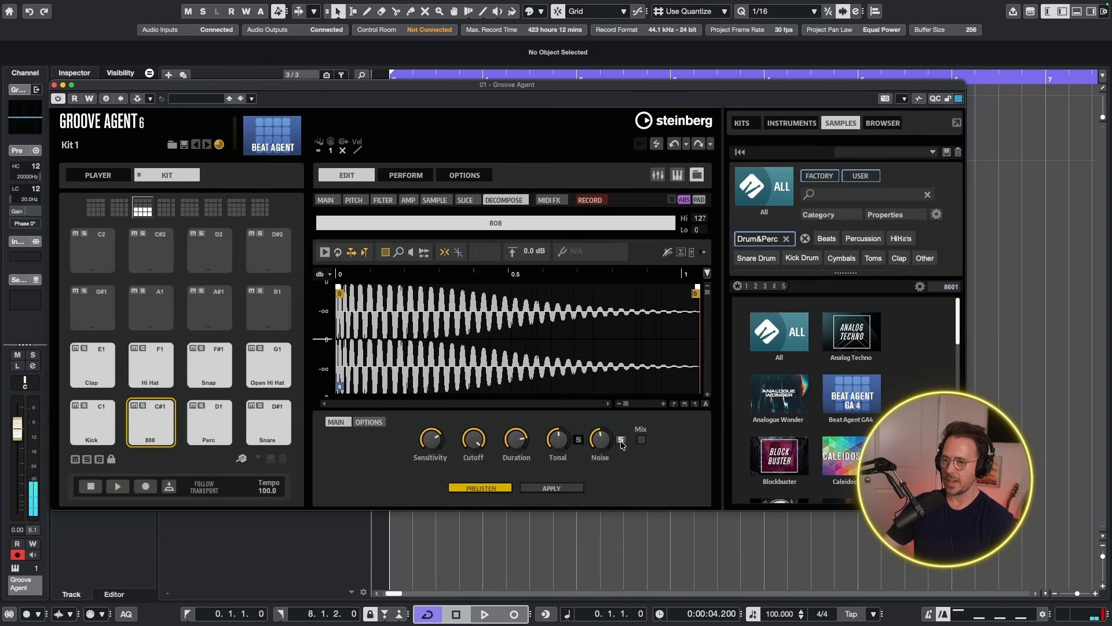
{"action": "left_click", "coordinate": [546, 487]}
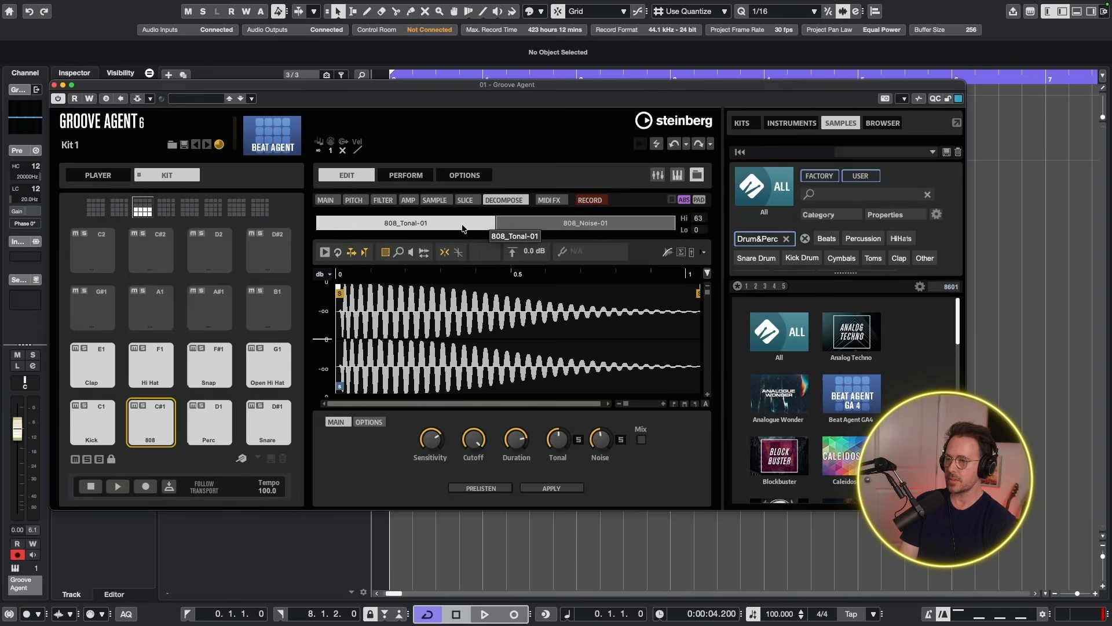
Step: Compare the separated noise and tonal waveforms, select the noise sample, solo it and limit editing to the selected sample
{"action": "left_click", "coordinate": [610, 226]}
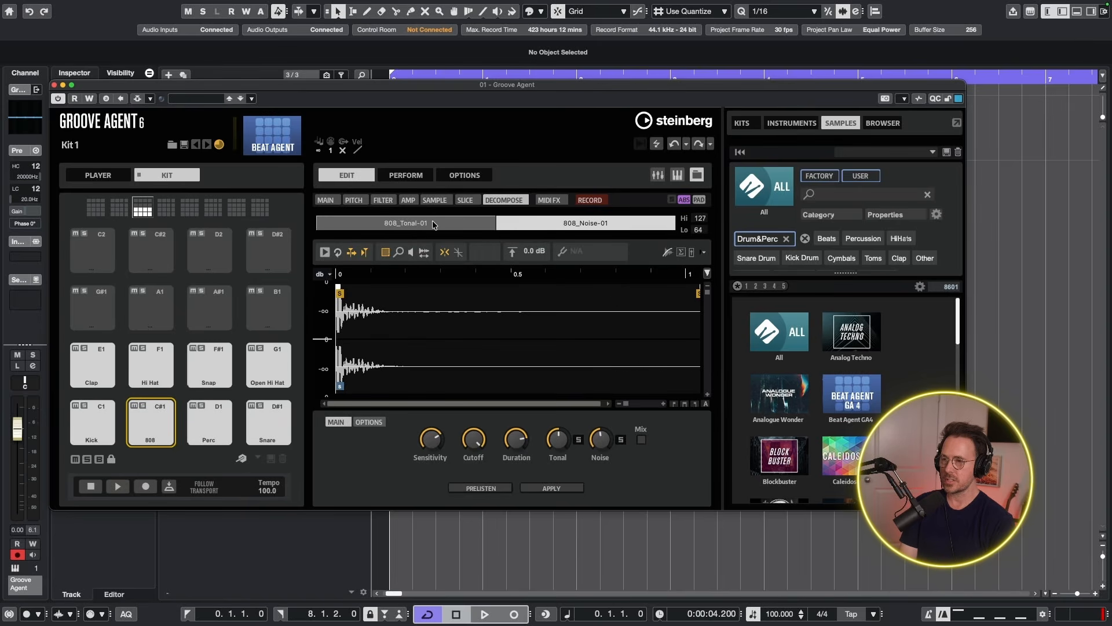
{"action": "left_click", "coordinate": [434, 224]}
{"action": "left_click", "coordinate": [546, 226]}
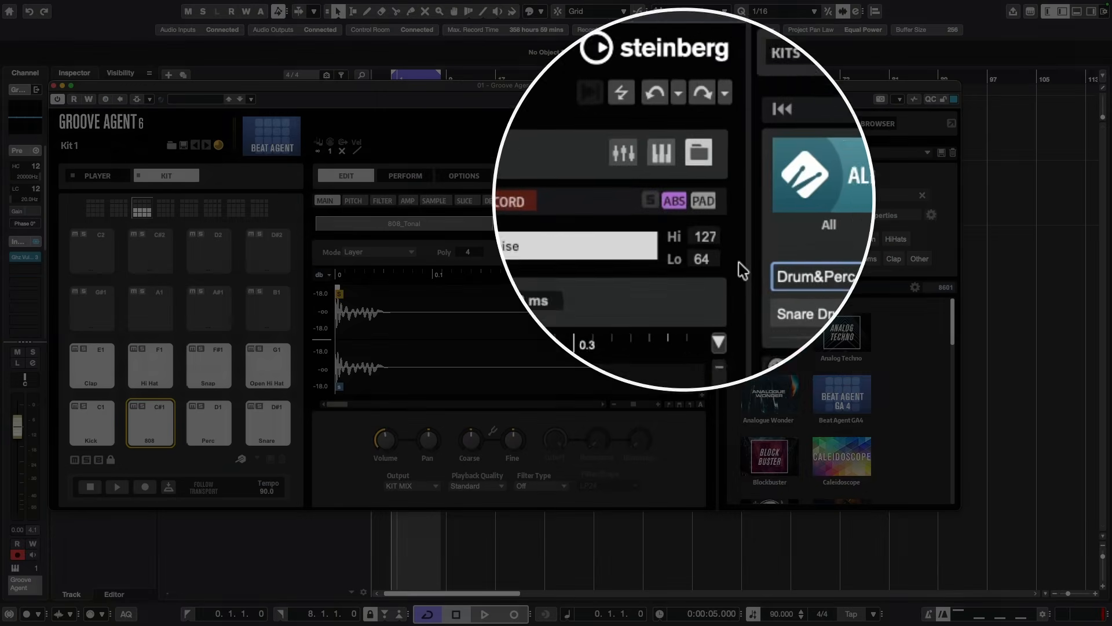
{"action": "left_click", "coordinate": [704, 201]}
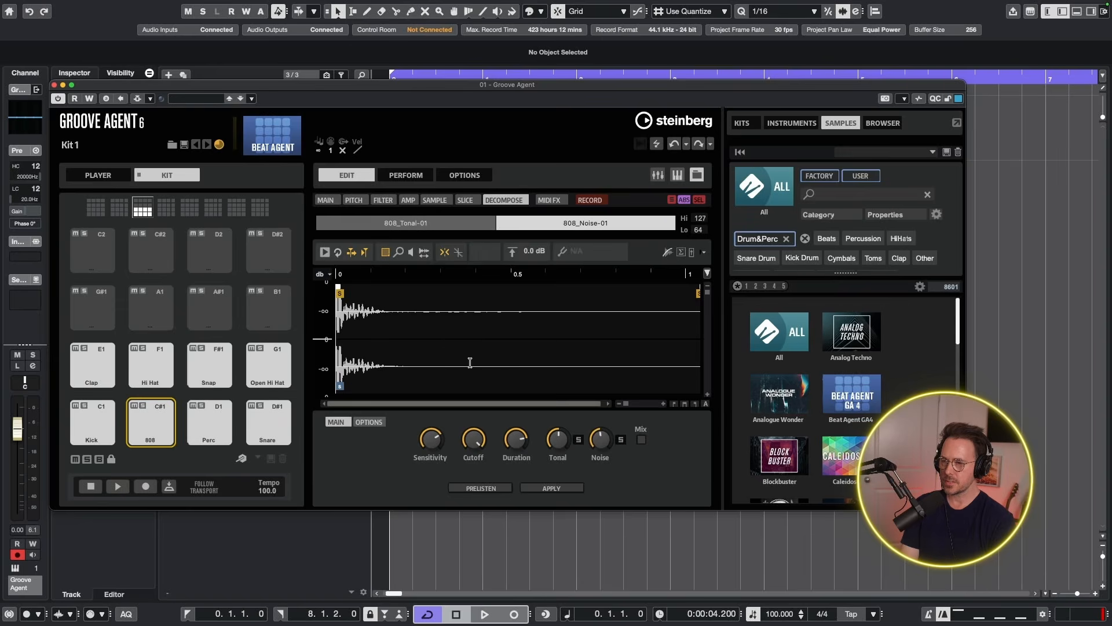
Step: Set the noise sample's filter type to Tube Drive, raise its distortion and audition the 808 pad
{"action": "left_click", "coordinate": [381, 203]}
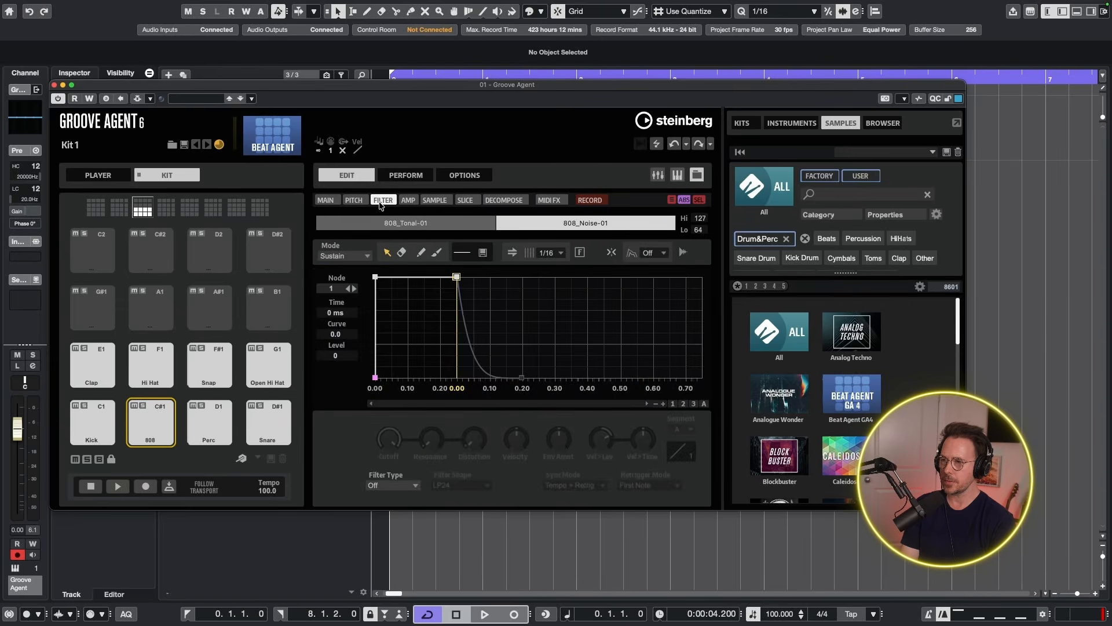
{"action": "left_click", "coordinate": [394, 484]}
{"action": "left_click", "coordinate": [400, 524]}
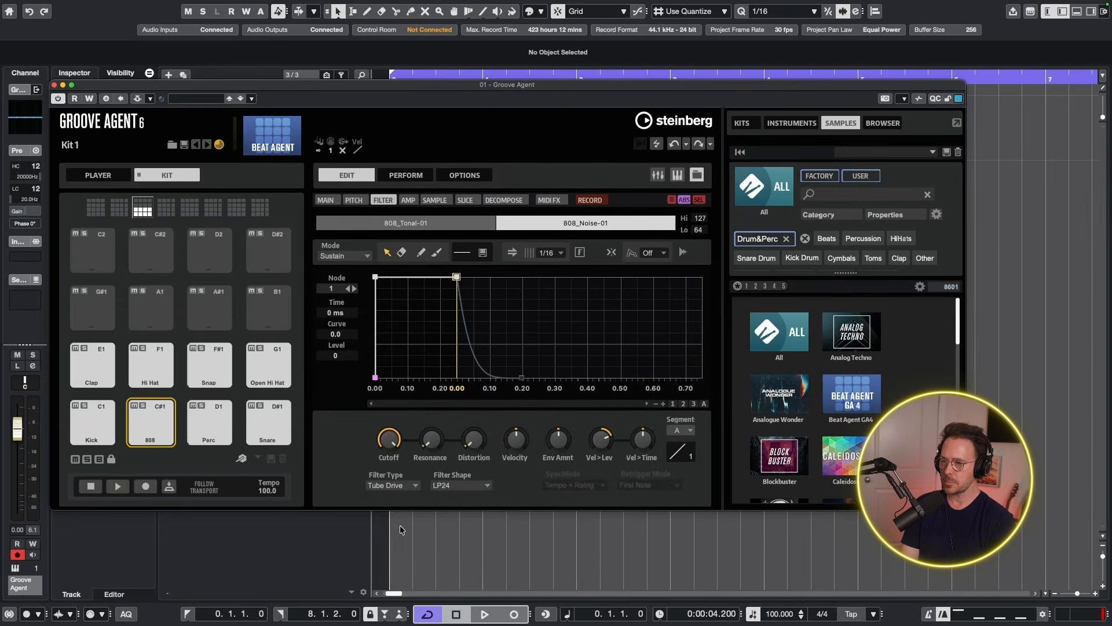
{"action": "left_click_drag", "start_coordinate": [473, 440], "coordinate": [481, 408]}
{"action": "left_click", "coordinate": [164, 430]}
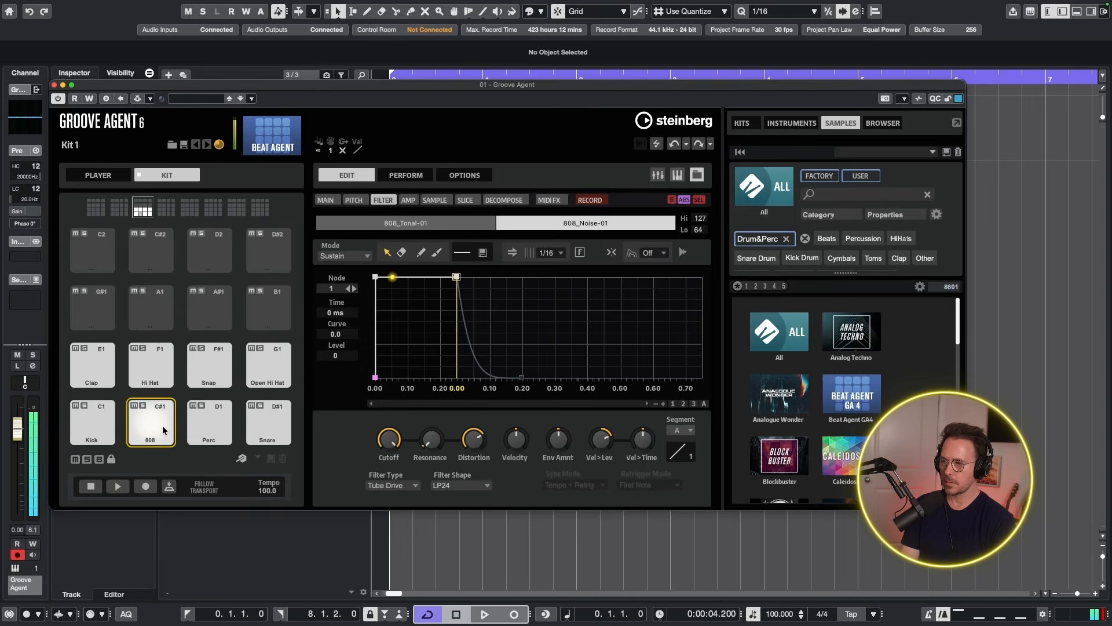
Step: Select the 808's tonal sample, open its pitch settings and audition the 808 pad several times
{"action": "left_click", "coordinate": [406, 223]}
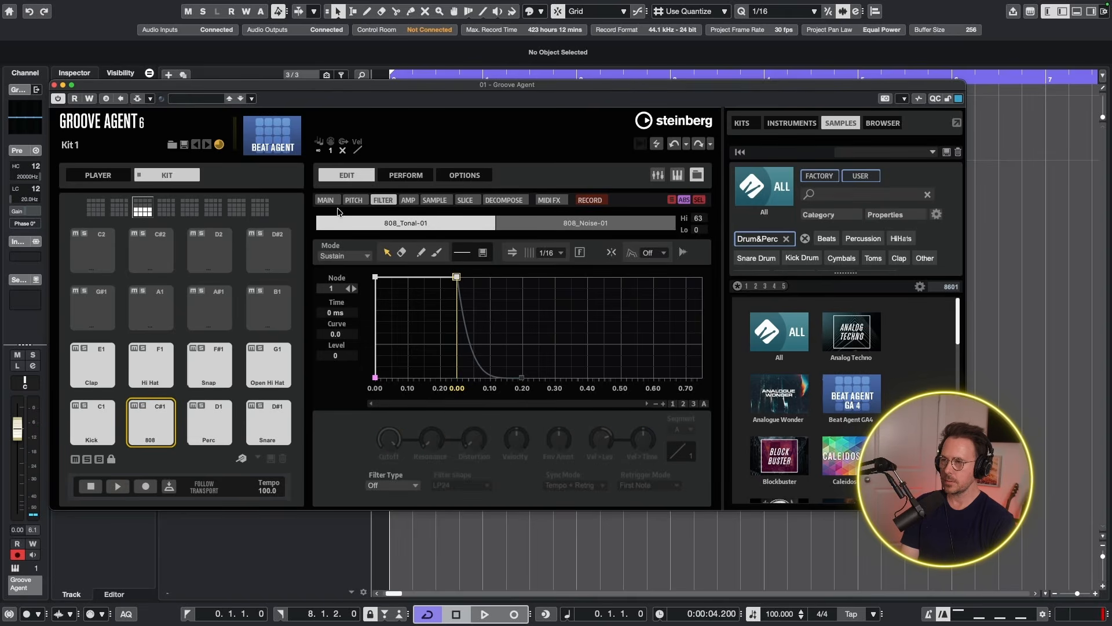
{"action": "left_click", "coordinate": [354, 200]}
{"action": "left_click", "coordinate": [141, 419]}
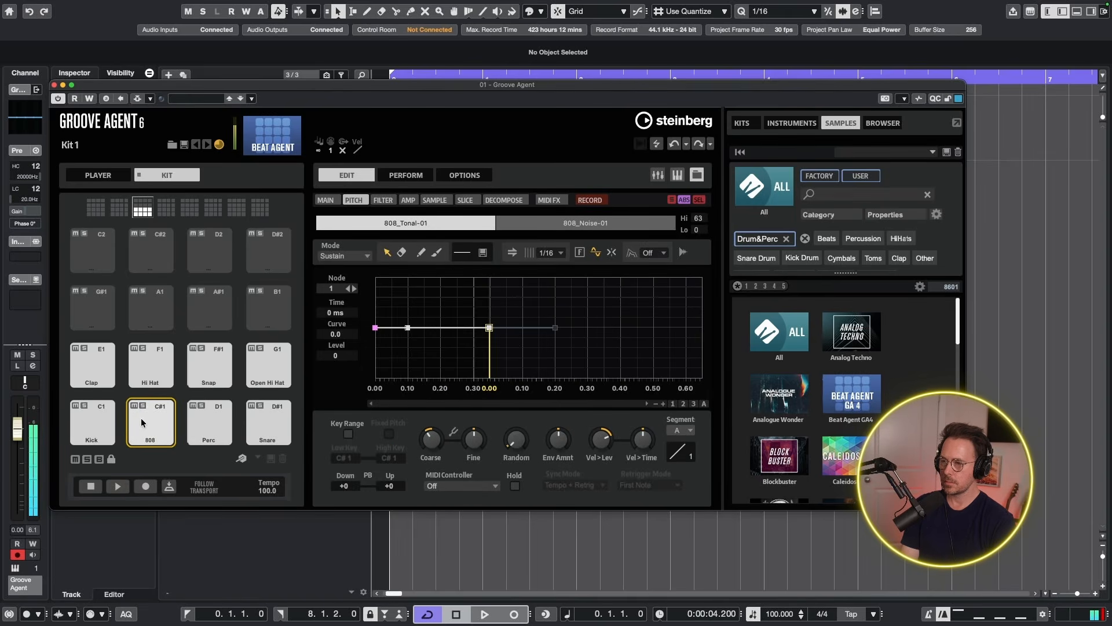
{"action": "left_click", "coordinate": [155, 429]}
{"action": "left_click", "coordinate": [159, 409]}
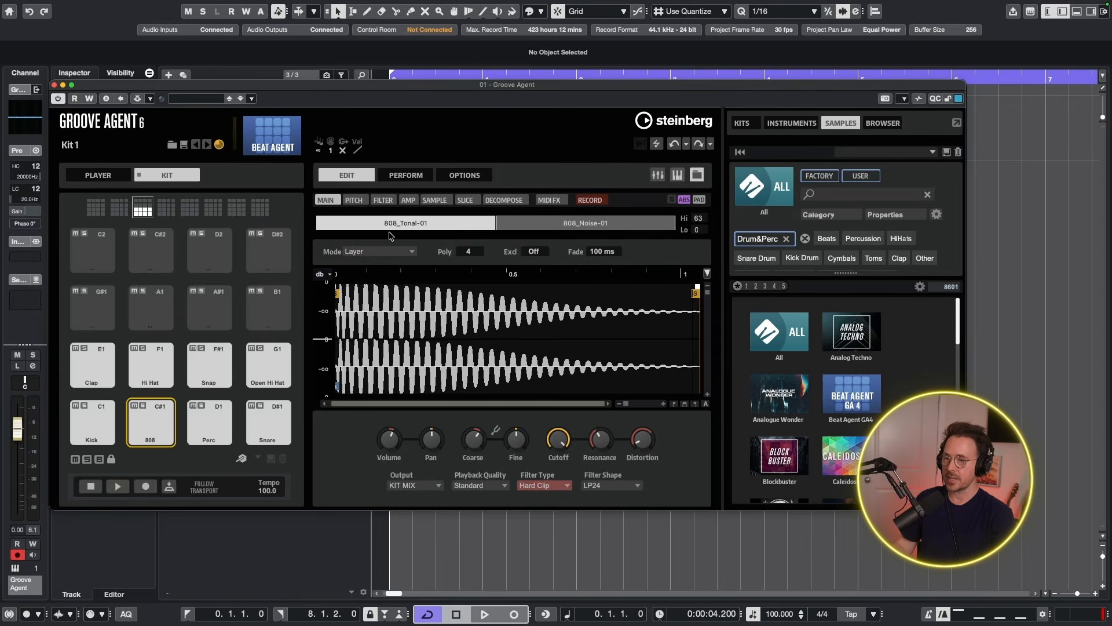
{"action": "left_click", "coordinate": [148, 430]}
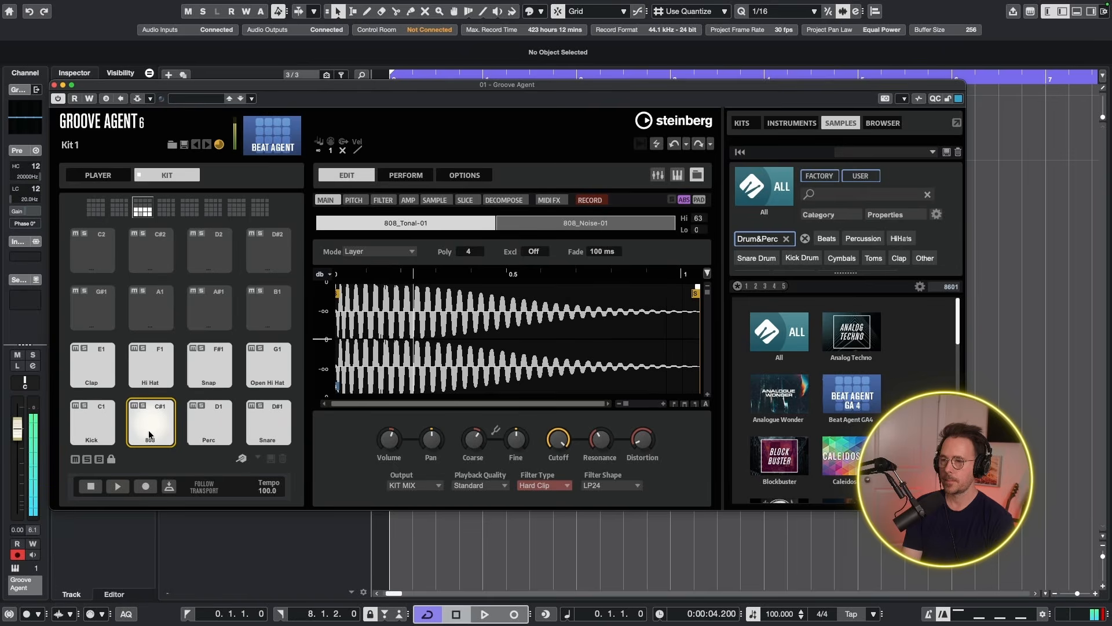